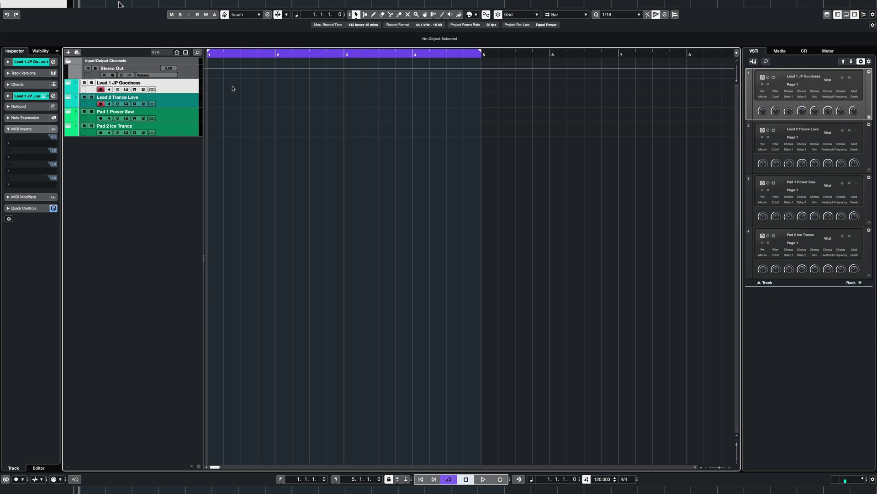
- Create an empty four-bar MIDI part within the loop range on the Lead 1 JP Goodness track
{"action": "double_click", "coordinate": [241, 88]}
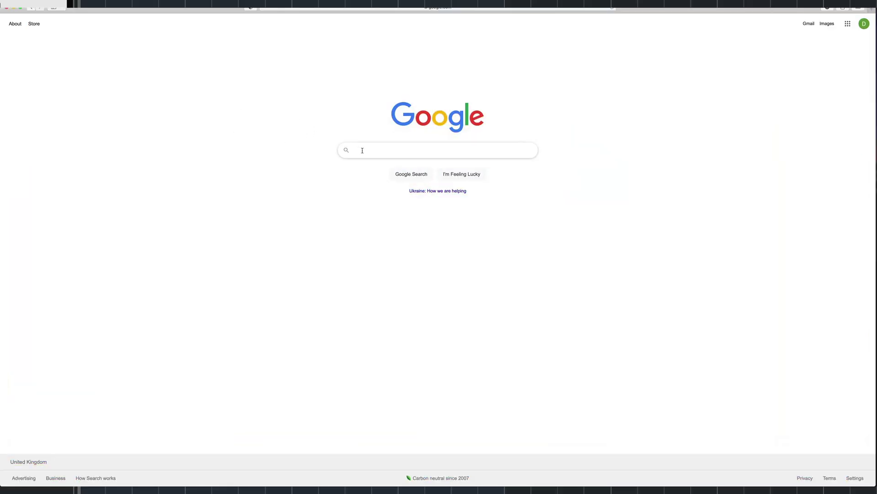
- Search Google for "vital audio", open the official Vital synth site and look through its home page
{"action": "type", "text": "vital audio"}
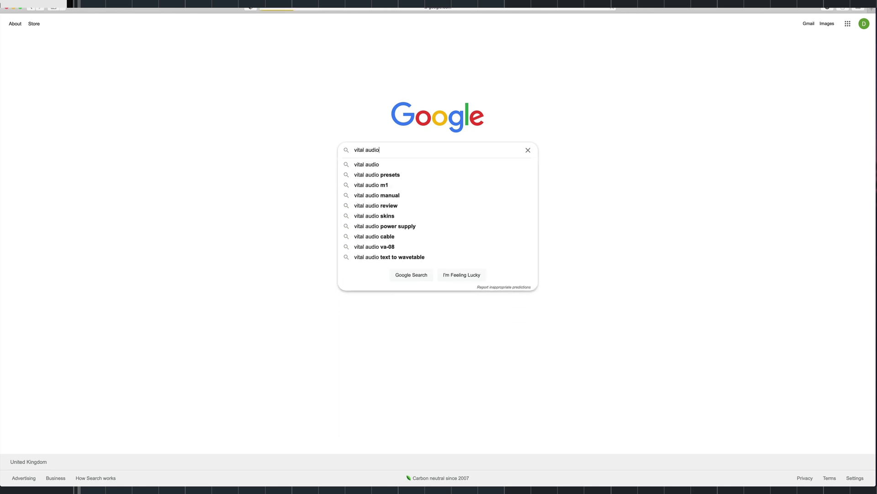
{"action": "key", "text": "Return"}
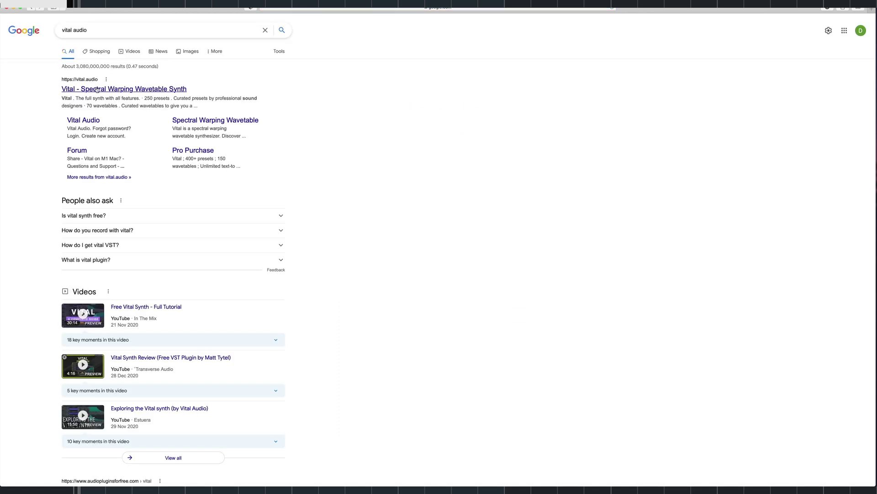
{"action": "left_click", "coordinate": [98, 89]}
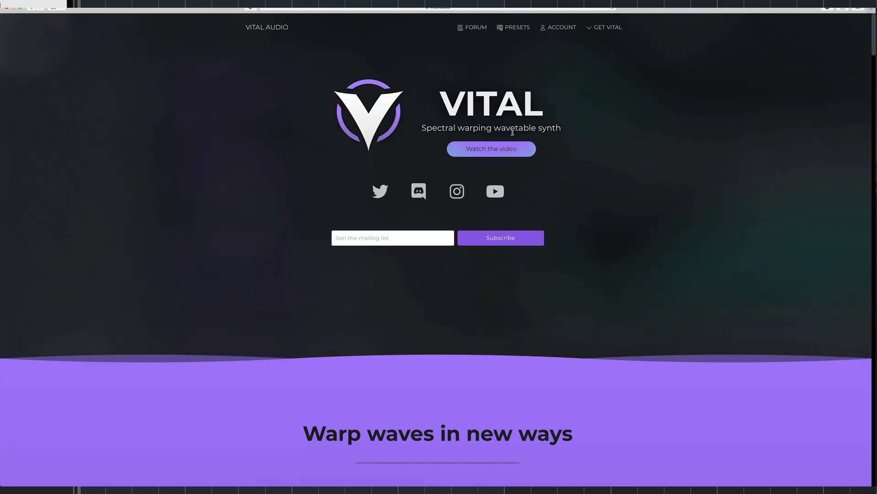
{"action": "scroll", "coordinate": [536, 174], "scroll_direction": "down", "scroll_amount": 20}
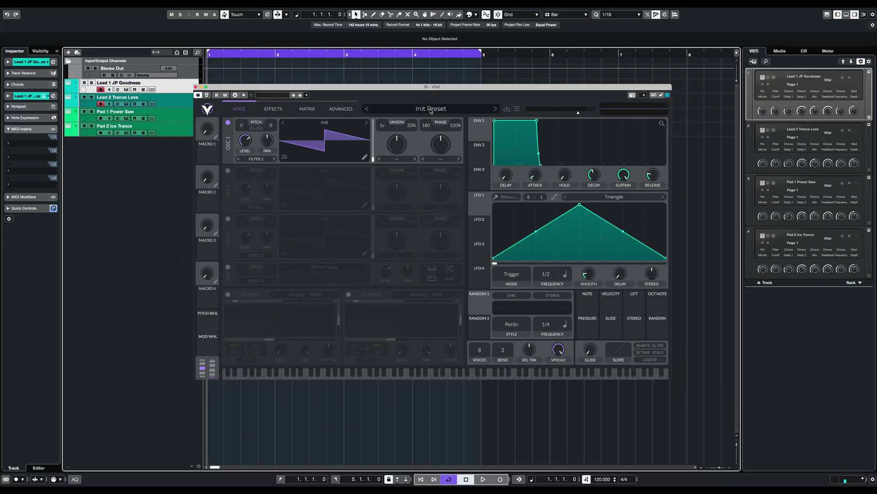
- Browse the BTP Uplifting Trance presets in Vital, including the Bass category, and load BTP Trance Mid I
{"action": "left_click", "coordinate": [428, 109]}
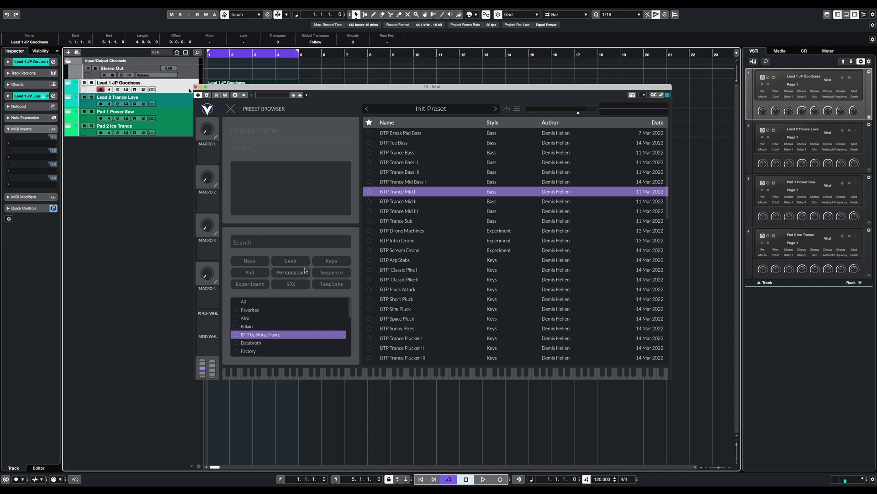
{"action": "left_click", "coordinate": [250, 260]}
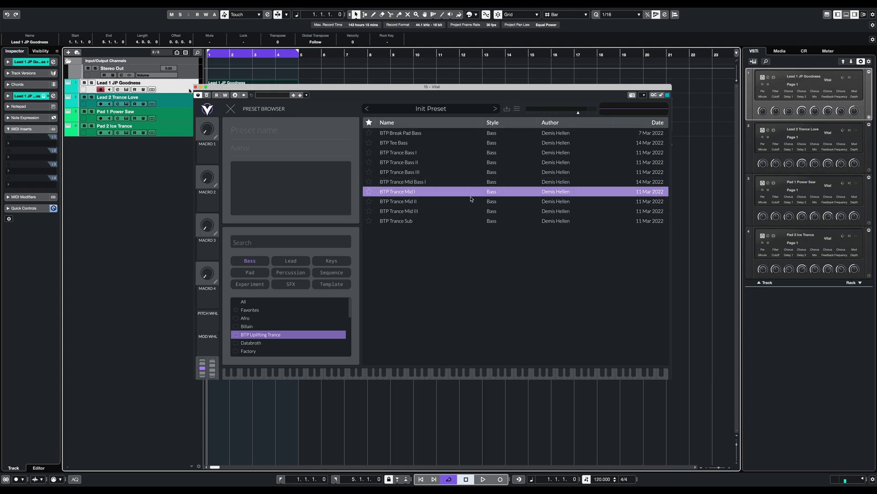
{"action": "left_click", "coordinate": [252, 262]}
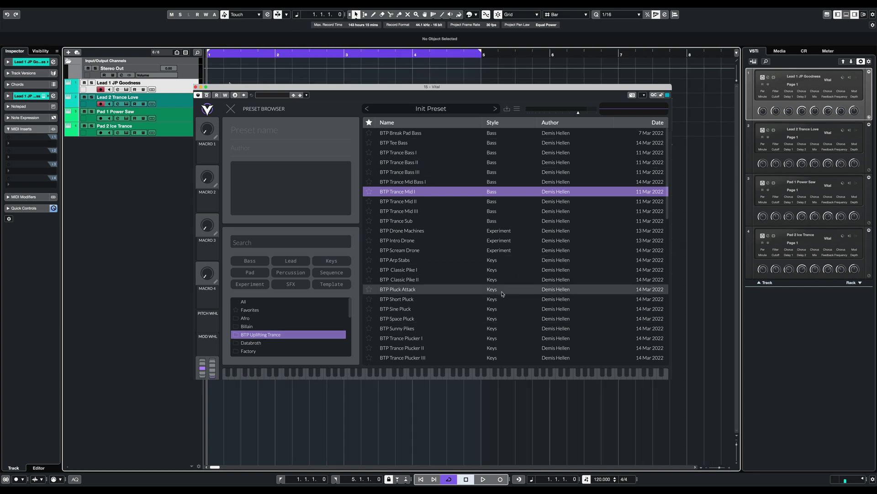
{"action": "left_click", "coordinate": [406, 192]}
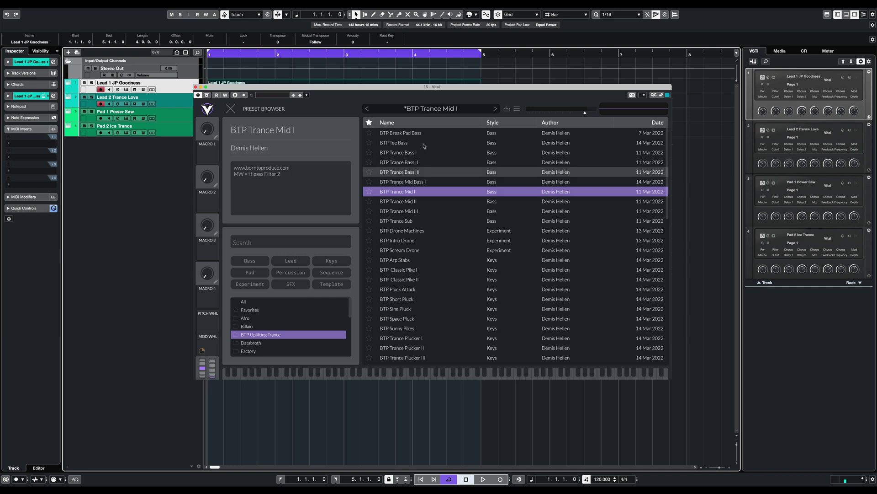
{"action": "left_click", "coordinate": [230, 109]}
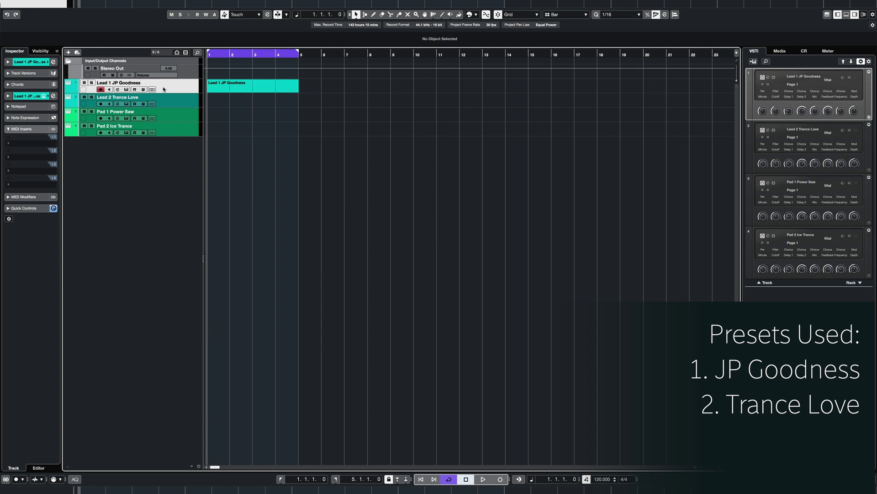
- Open the Lead 1 JP Goodness part in the Key Editor, review the available editor scales and set note colours to Scale/Chords
{"action": "double_click", "coordinate": [230, 92]}
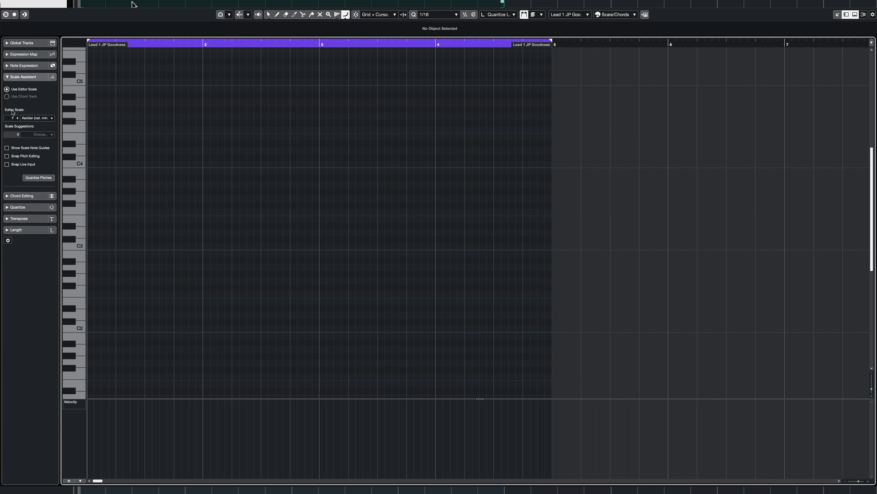
{"action": "left_click", "coordinate": [38, 119]}
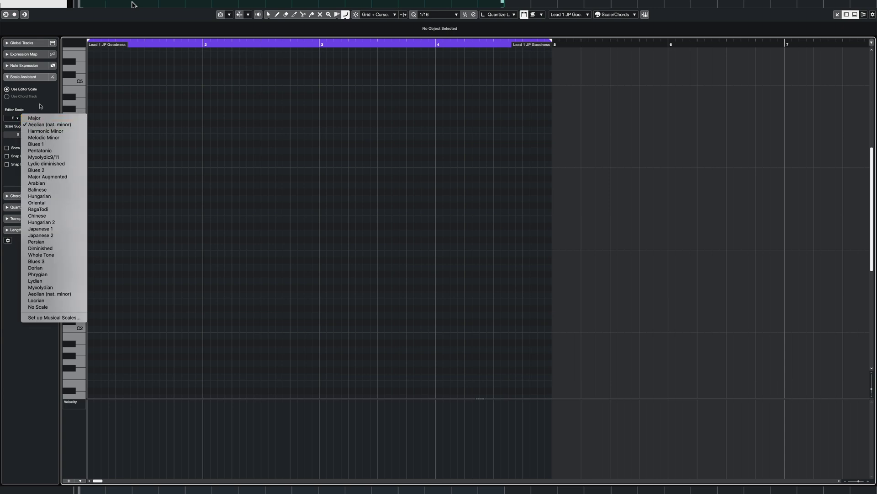
{"action": "left_click", "coordinate": [41, 106]}
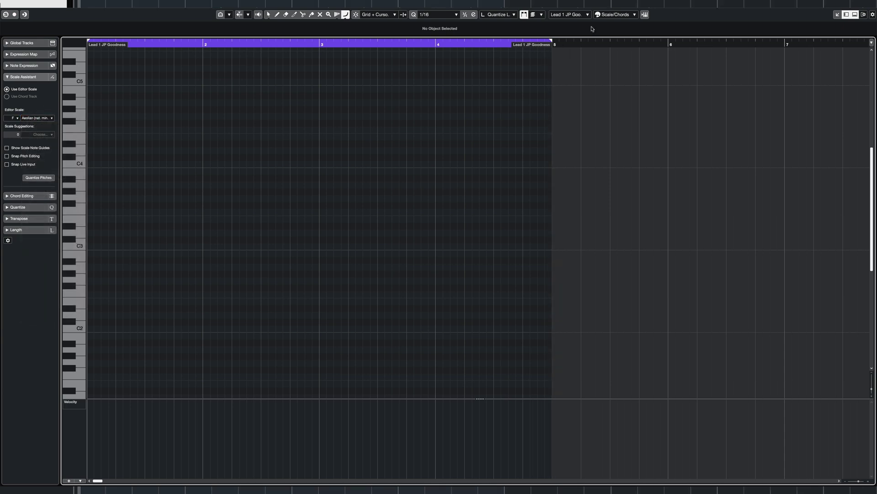
{"action": "left_click", "coordinate": [618, 15]}
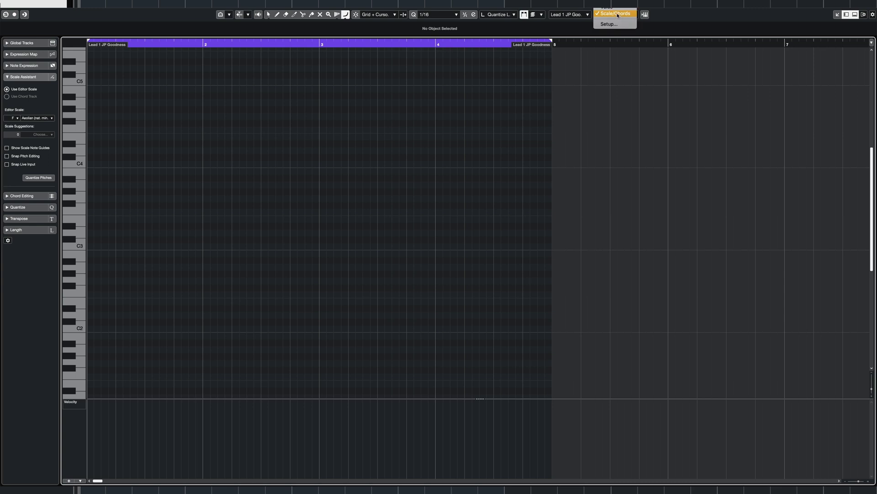
{"action": "left_click", "coordinate": [618, 14]}
- Draw a descending curve of test notes from E4 across bars 3 and 4, and undo it
{"action": "left_click_drag", "start_coordinate": [374, 132], "coordinate": [447, 280]}
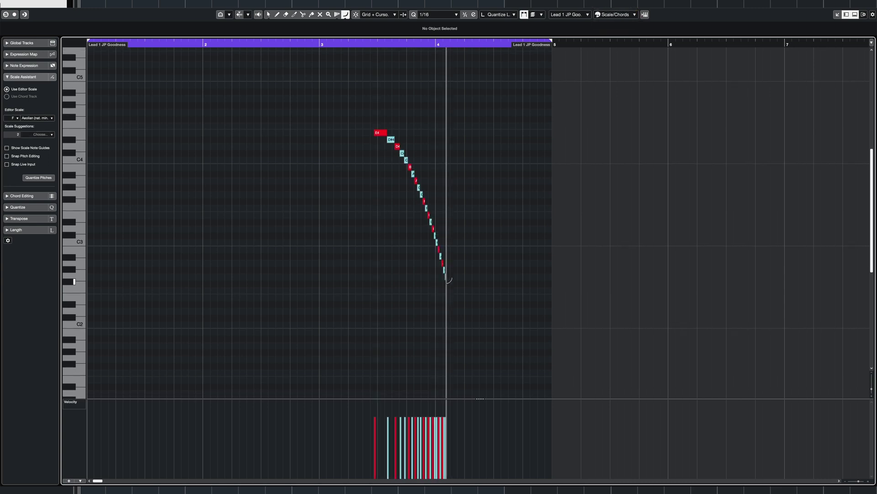
{"action": "scroll", "coordinate": [447, 280], "scroll_direction": "down", "scroll_amount": 1}
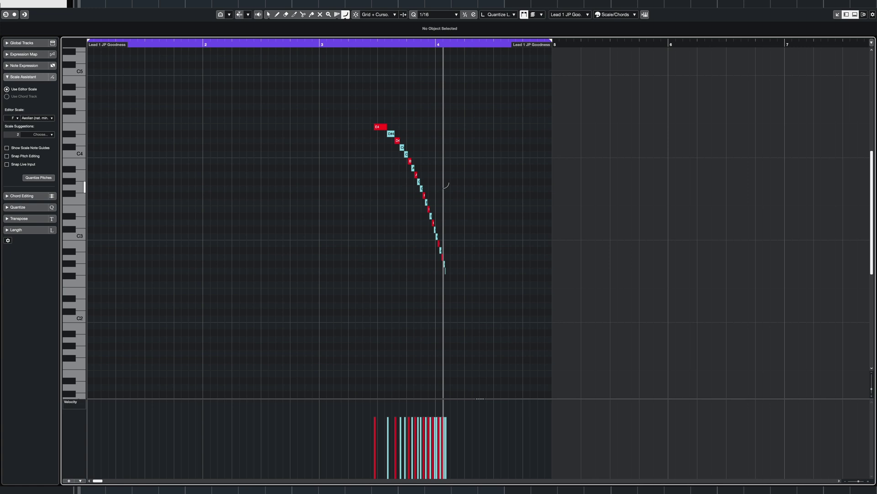
{"action": "key", "text": "ctrl+z"}
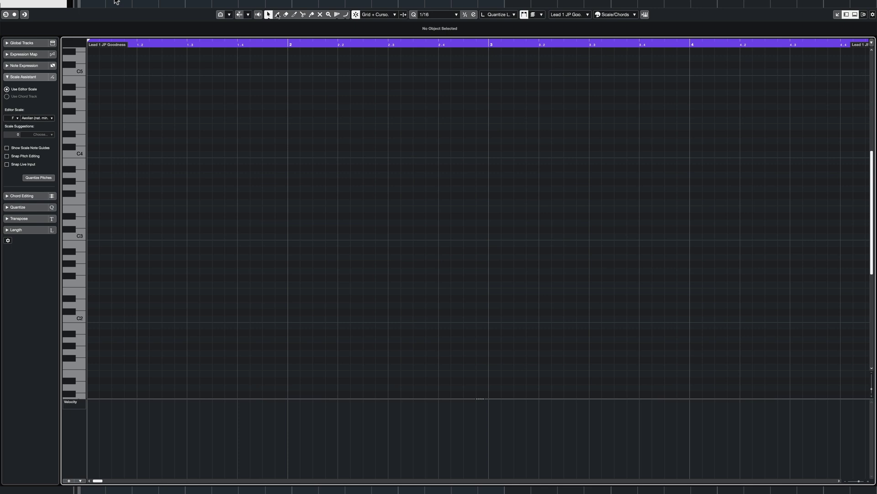
- Draw 1/16 notes D#3, G#3, G3, D#3 and D#3 in bar 1, spaced three sixteenths apart from 1.1.3, and audition them
{"action": "left_click", "coordinate": [277, 14]}
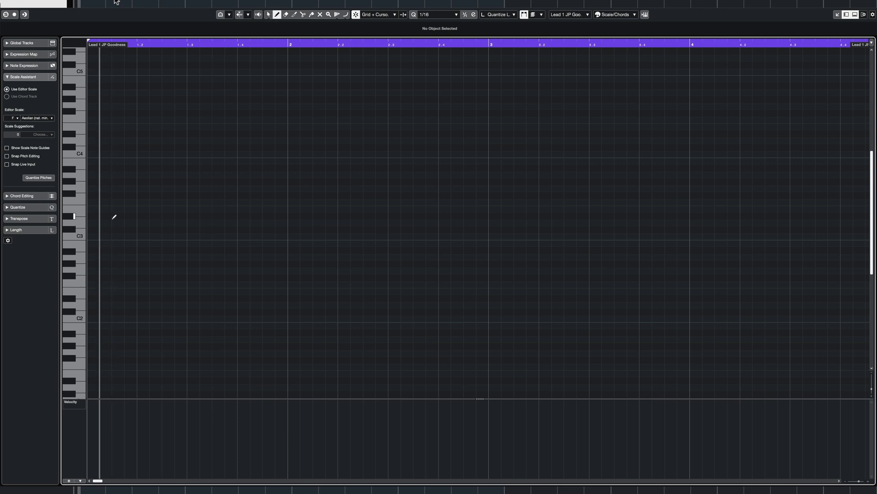
{"action": "left_click", "coordinate": [118, 215]}
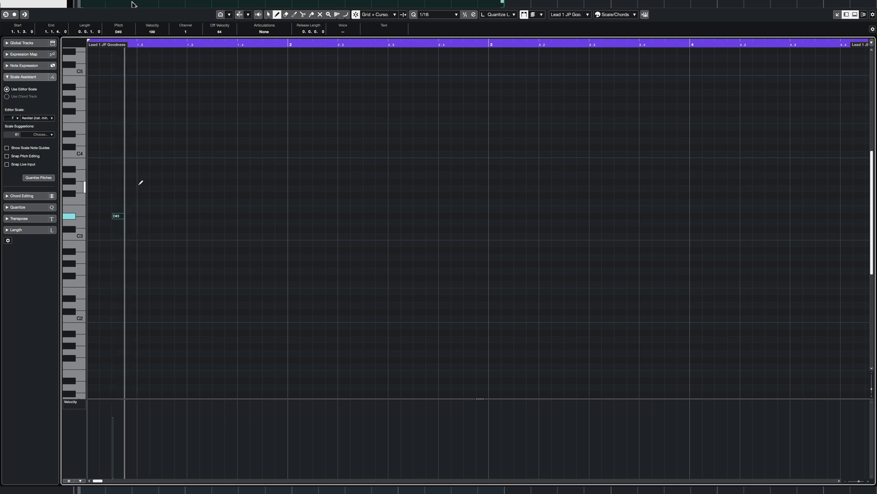
{"action": "left_click", "coordinate": [156, 181]}
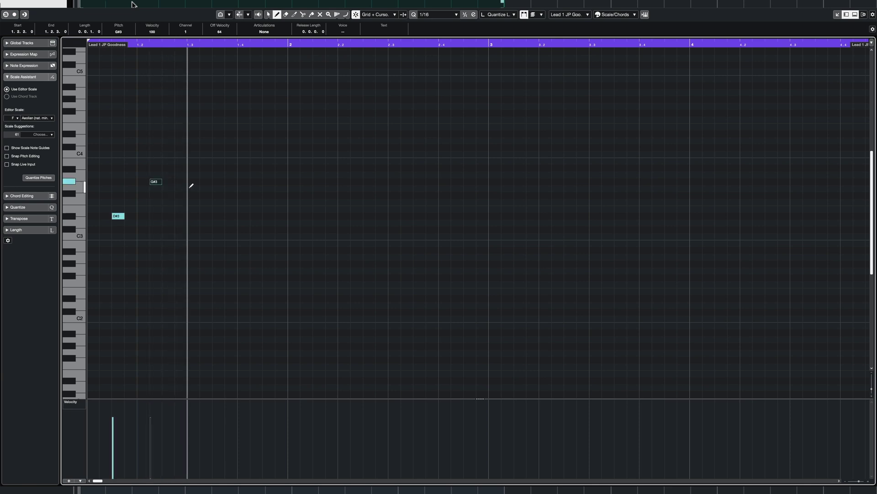
{"action": "left_click", "coordinate": [191, 189]}
{"action": "left_click", "coordinate": [231, 216]}
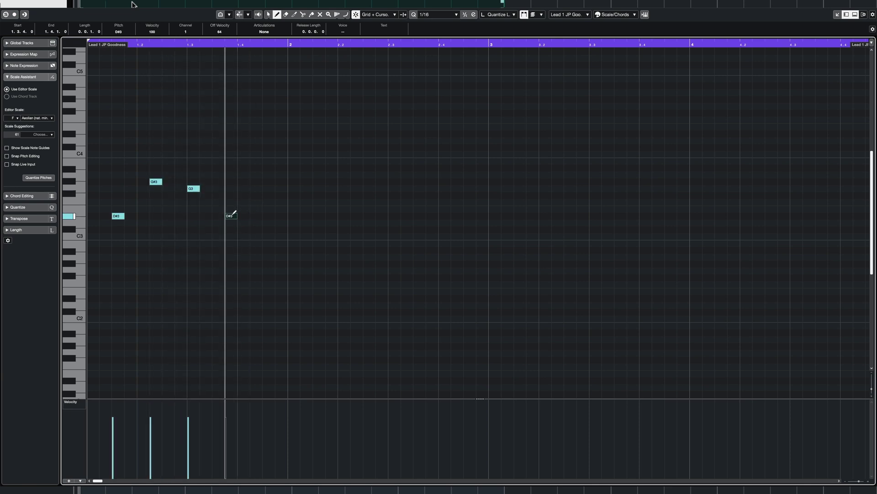
{"action": "key", "text": "space"}
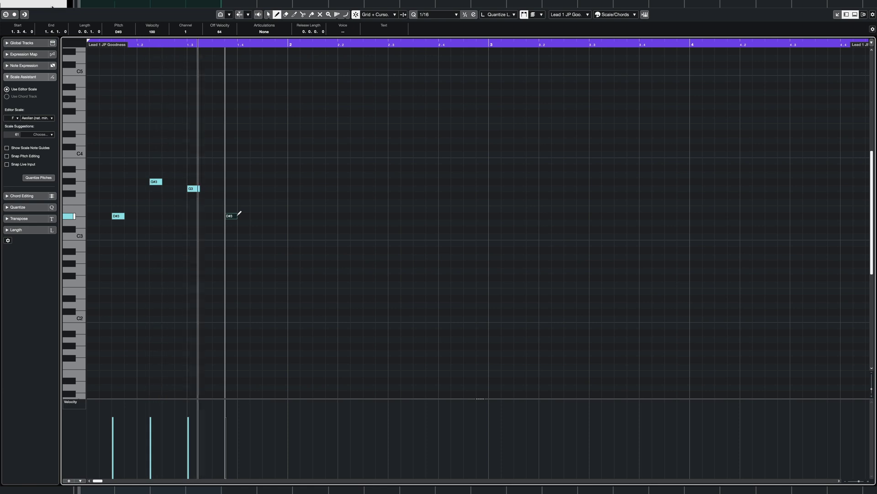
{"action": "left_click", "coordinate": [271, 215]}
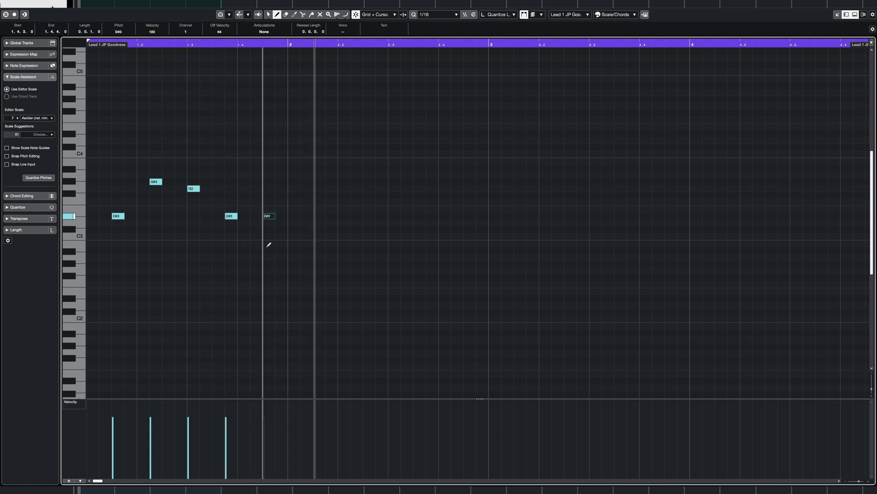
{"action": "key", "text": "space"}
- Duplicate the five-note bar 1 pattern across bars 2, 3 and 4, and play back the full four bars
{"action": "key", "text": "1"}
{"action": "left_click", "coordinate": [302, 151]}
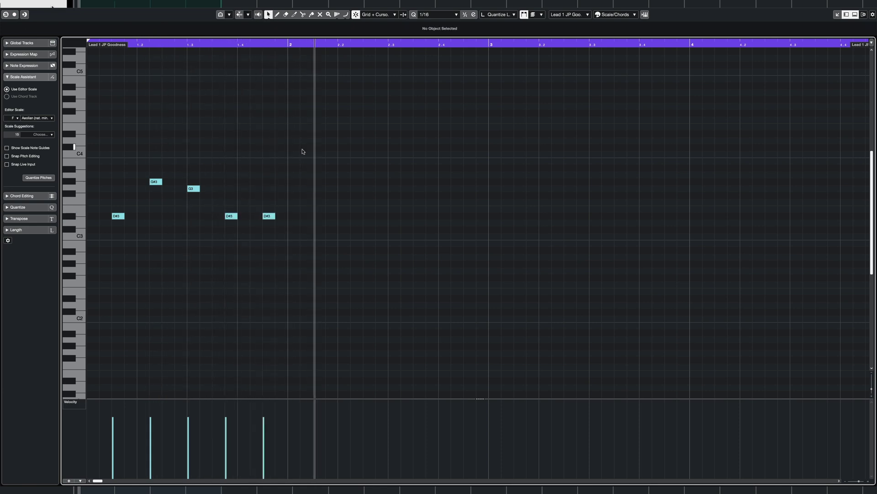
{"action": "key", "text": "space"}
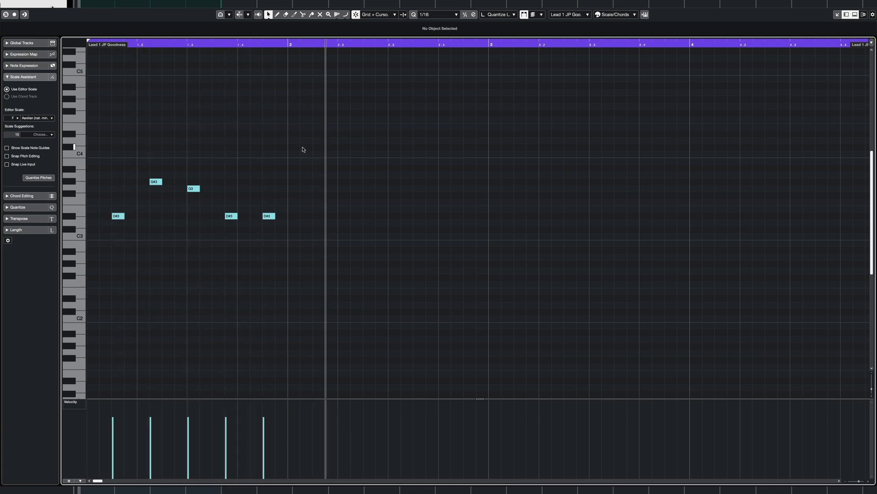
{"action": "left_click_drag", "start_coordinate": [315, 133], "coordinate": [110, 265]}
{"action": "left_click_drag", "start_coordinate": [119, 214], "coordinate": [321, 215]}
{"action": "left_click_drag", "start_coordinate": [551, 153], "coordinate": [528, 223]}
{"action": "key", "text": "g"}
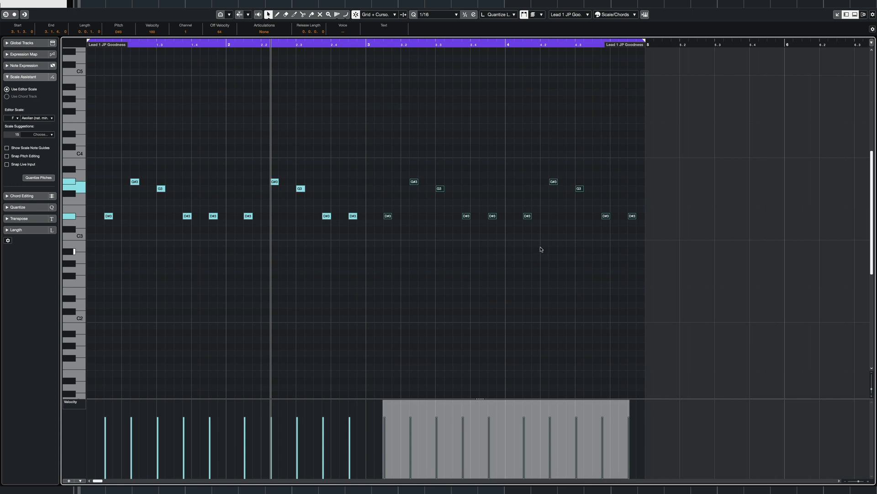
{"action": "key", "text": "space"}
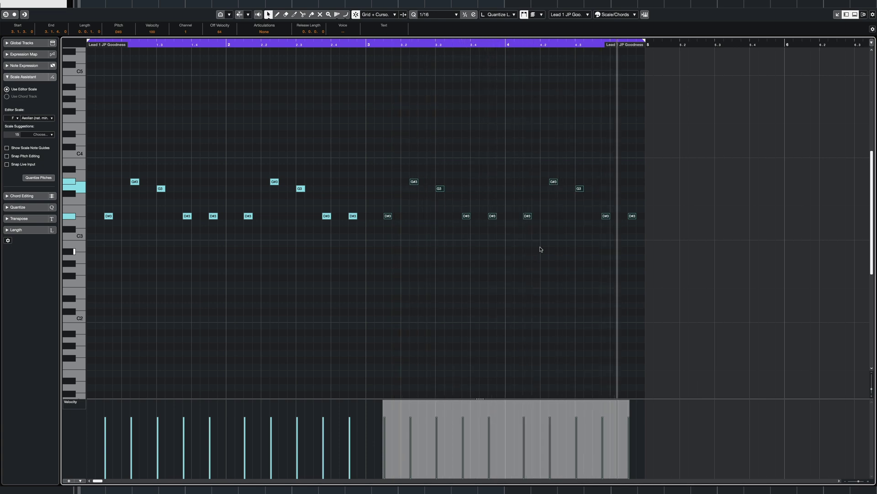
{"action": "key", "text": "space"}
{"action": "left_click", "coordinate": [525, 254]}
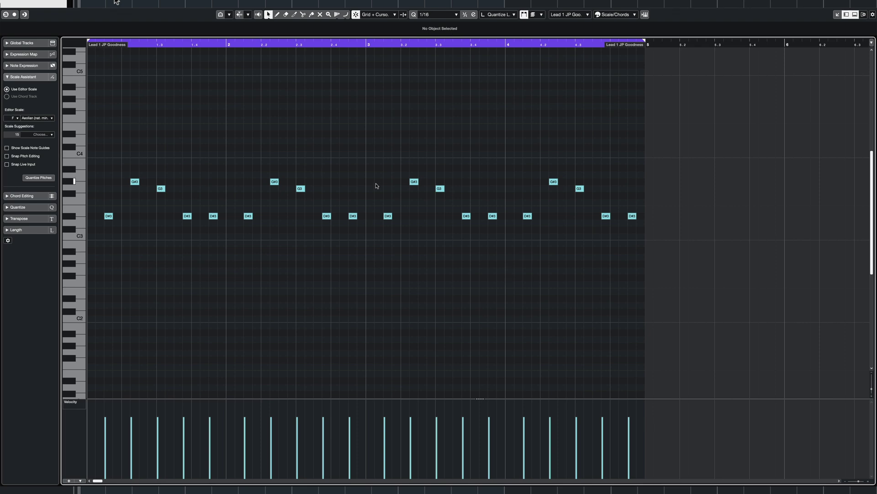
- Copy all notes of the Lead 1 JP Goodness part into a new four-bar part on the Lead 2 Trance Love track
{"action": "key", "text": "super+e"}
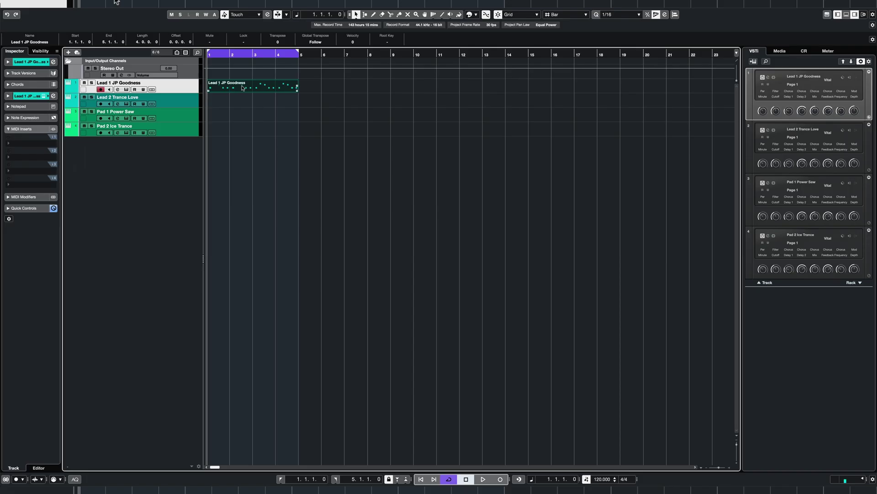
{"action": "left_click", "coordinate": [220, 94]}
{"action": "key", "text": "super+e"}
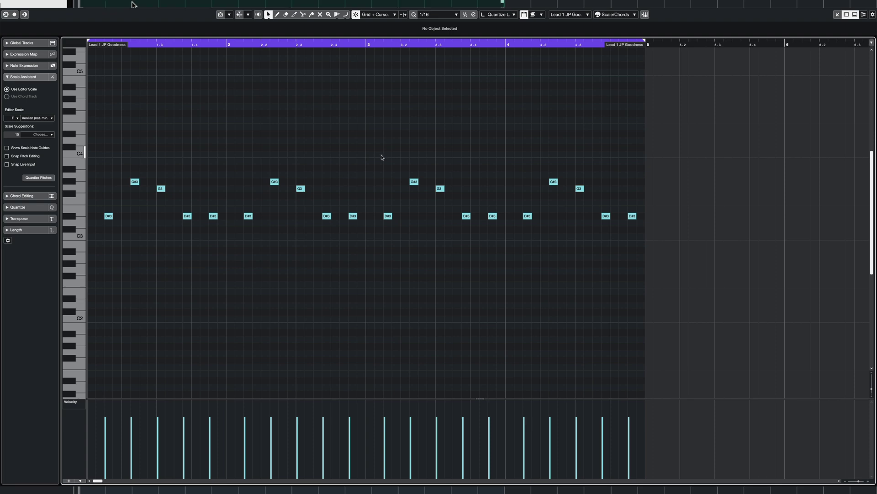
{"action": "key", "text": "super+a"}
{"action": "key", "text": "super+w"}
{"action": "double_click", "coordinate": [254, 103]}
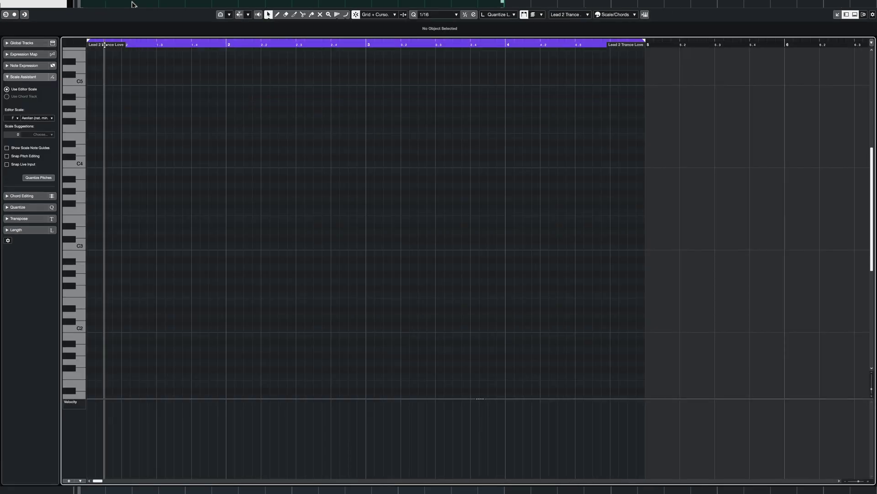
{"action": "key", "text": "super+v"}
{"action": "key", "text": "super+w"}
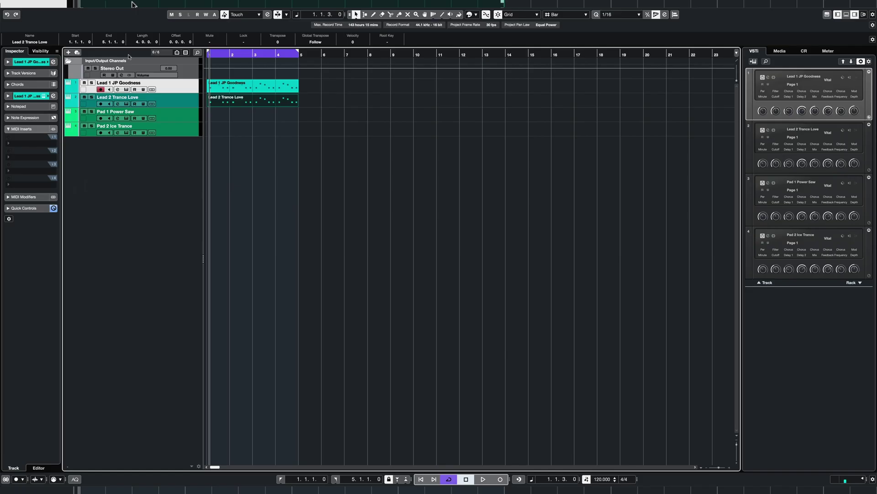
- Solo the Lead 2 Trance Love track to audition its melody, and select its MIDI part
{"action": "left_click", "coordinate": [92, 97]}
{"action": "key", "text": "space"}
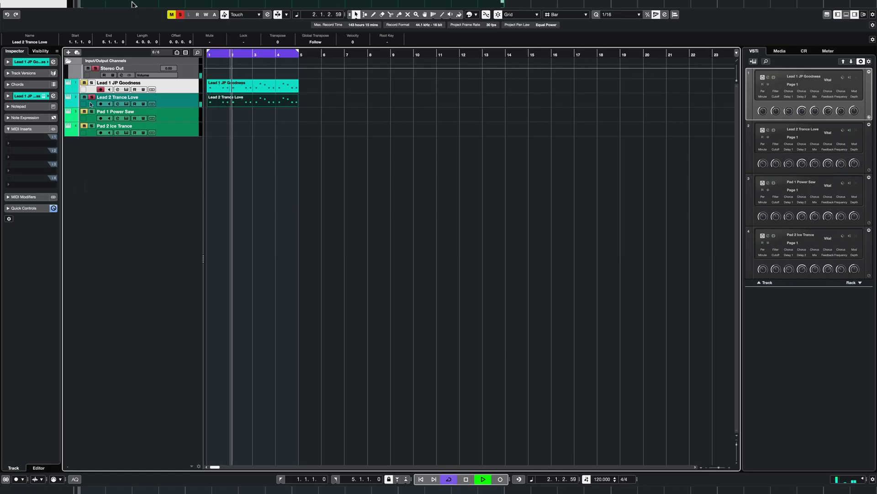
{"action": "key", "text": "space"}
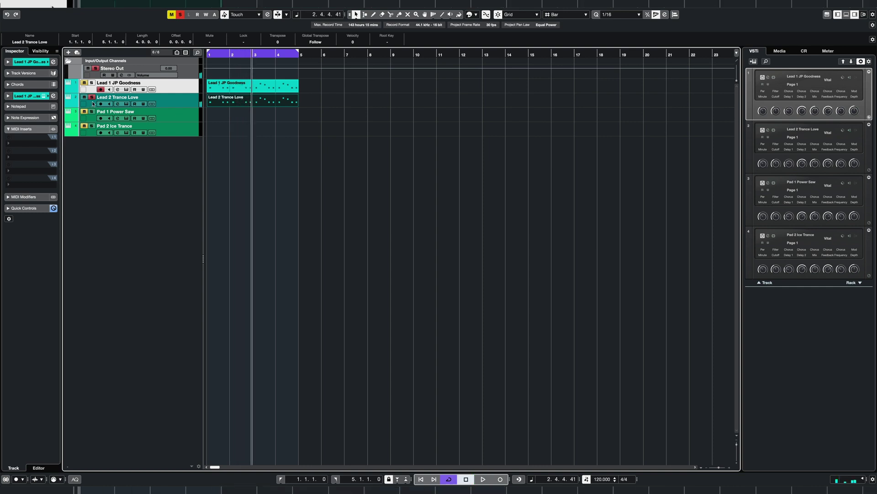
{"action": "left_click", "coordinate": [218, 95]}
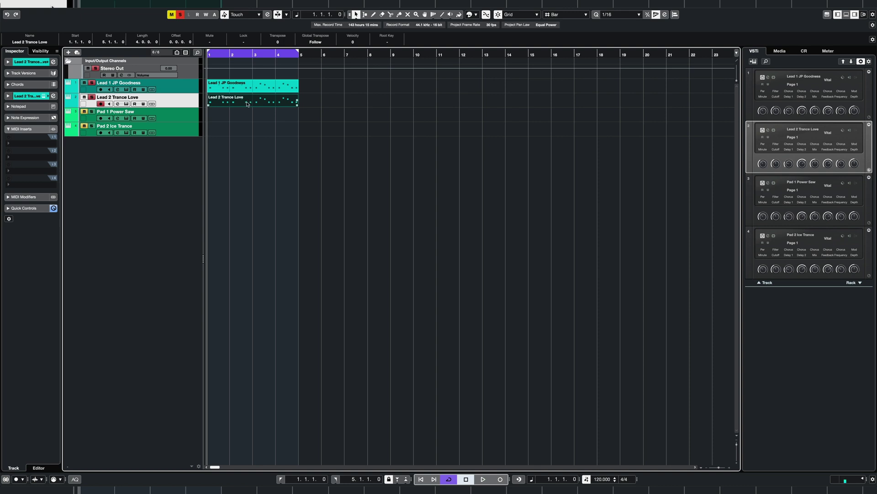
- Play the Lead 1 JP Goodness and Lead 2 Trance Love parts together, toggling the second lead's solo to compare the layering
{"action": "left_click", "coordinate": [193, 89]}
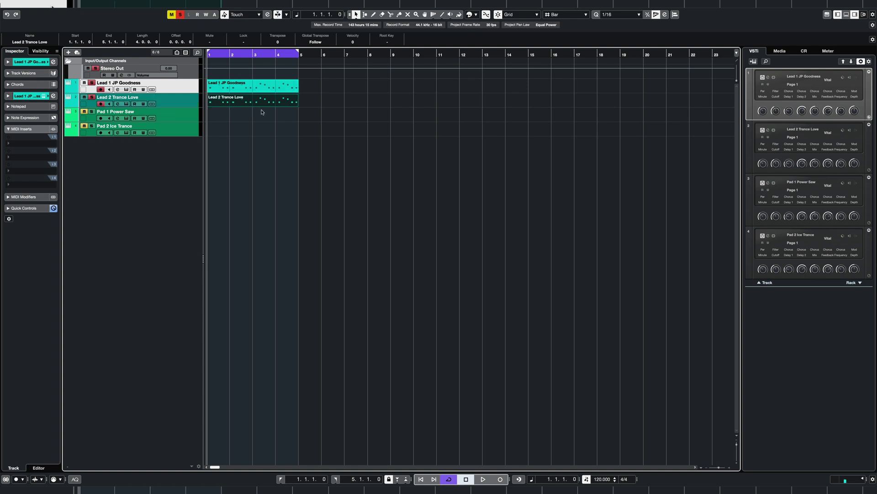
{"action": "key", "text": "space"}
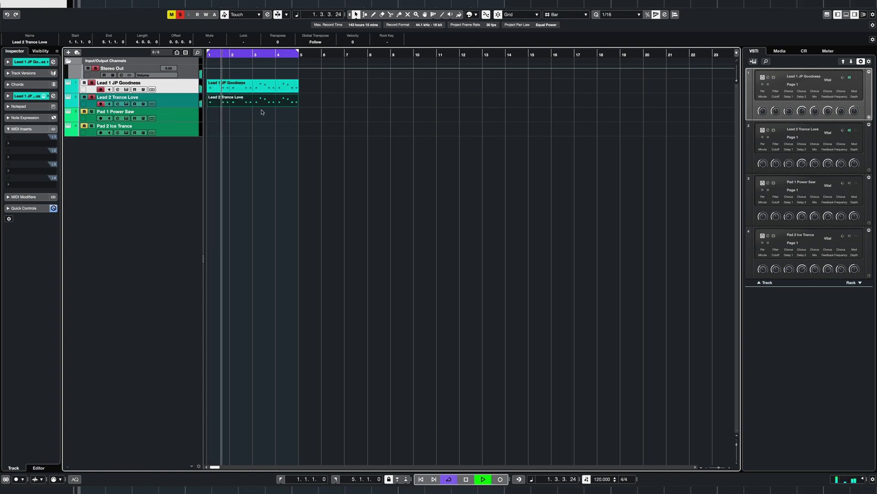
{"action": "left_click", "coordinate": [91, 97]}
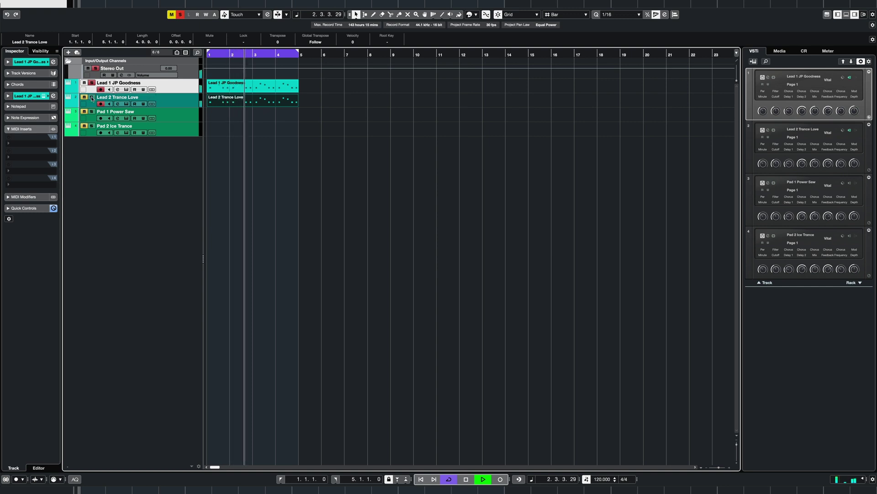
{"action": "left_click", "coordinate": [92, 97]}
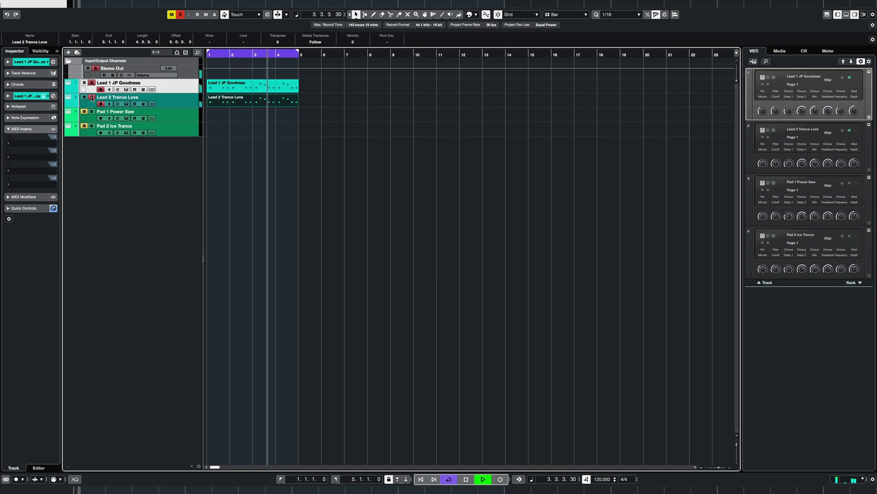
{"action": "key", "text": "space"}
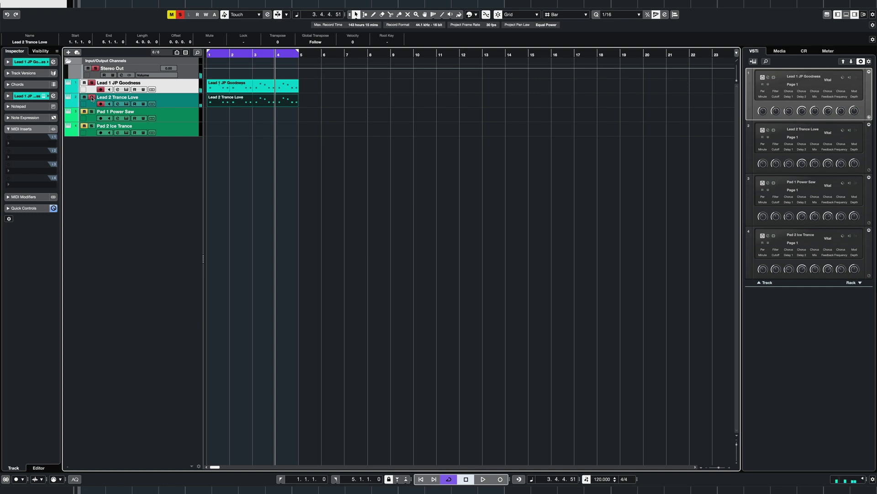
- Switch to the web browser, search Google for "scales chords" and open the scales-chords.com site
{"action": "left_click", "coordinate": [260, 128]}
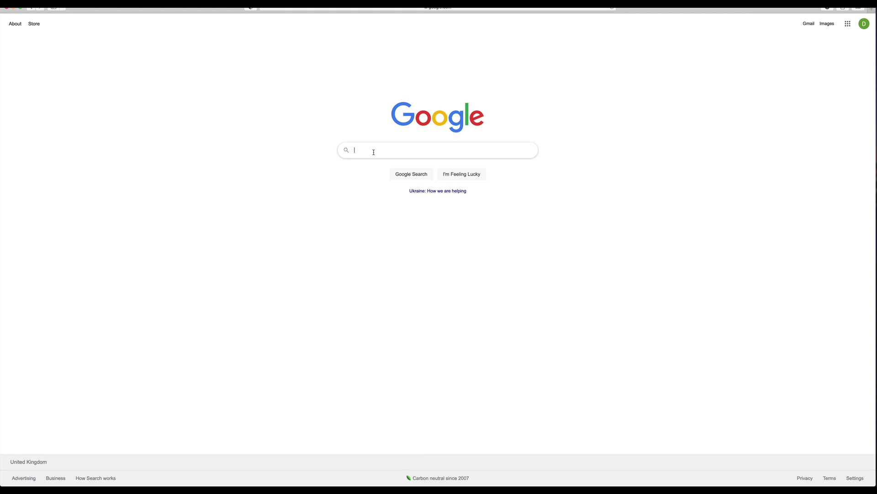
{"action": "type", "text": "sca"}
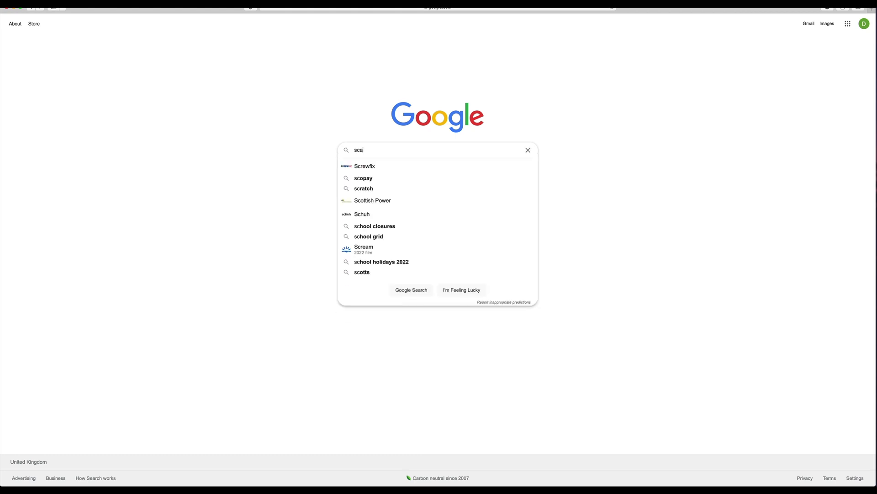
{"action": "type", "text": "les chords"}
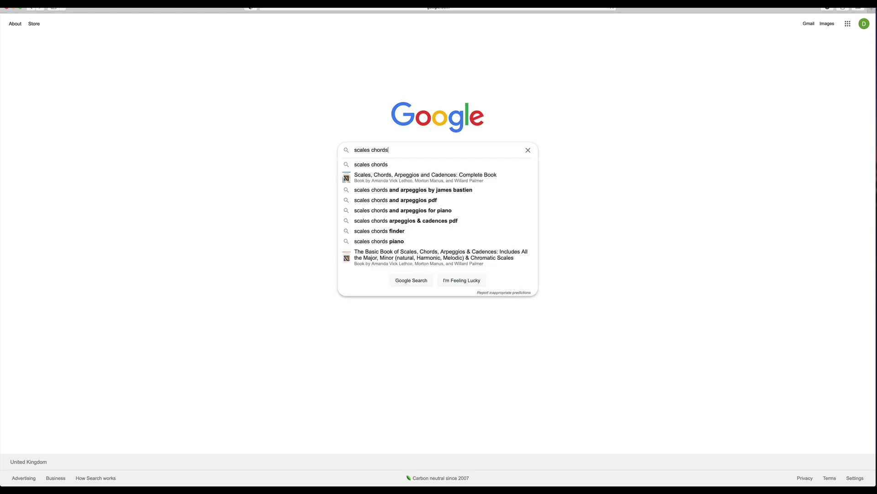
{"action": "key", "text": "Return"}
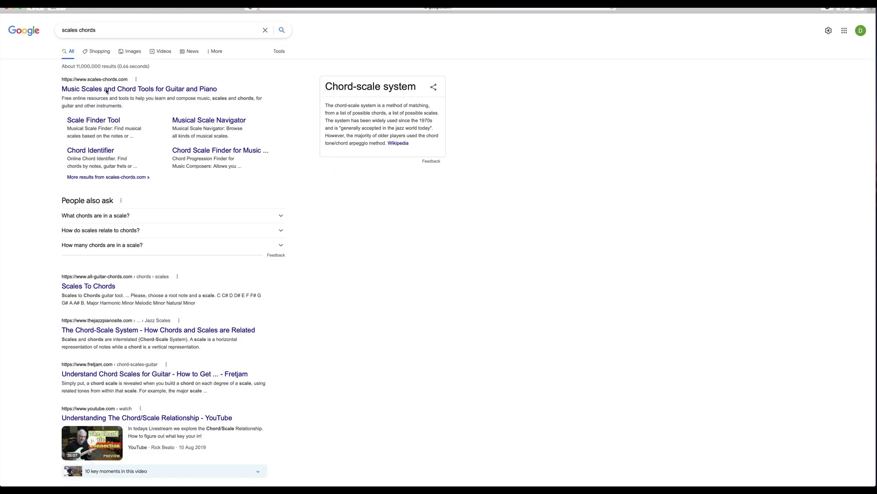
{"action": "left_click", "coordinate": [147, 93]}
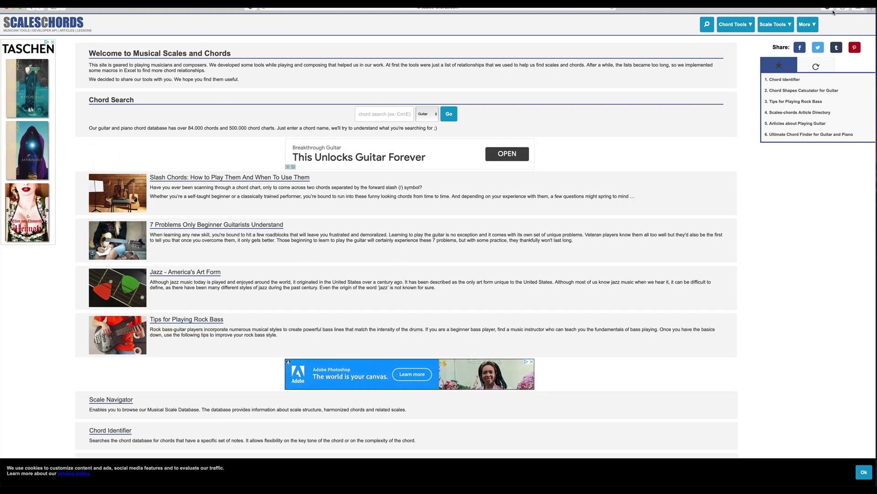
- Look up the F natural minor scale in the site's Scale Navigator, highlight its notes, and return to Cubase
{"action": "left_click", "coordinate": [775, 24]}
{"action": "left_click", "coordinate": [795, 47]}
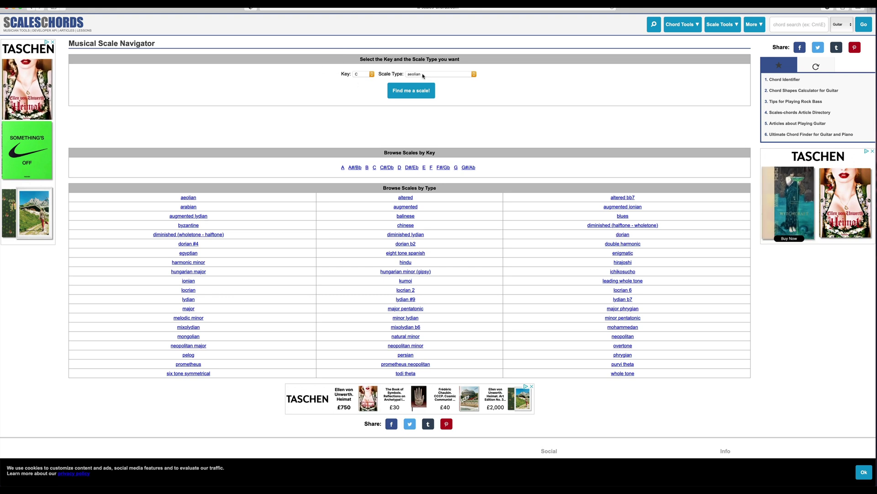
{"action": "scroll", "coordinate": [434, 152], "scroll_direction": "down", "scroll_amount": 1}
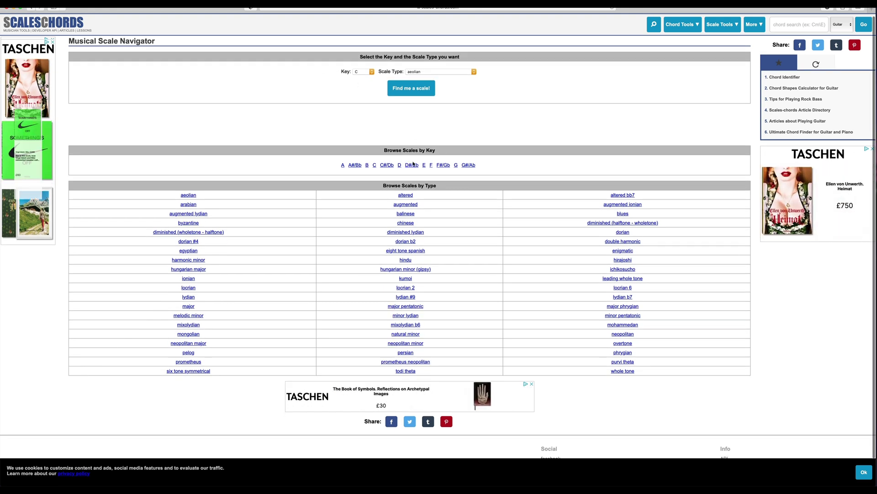
{"action": "left_click", "coordinate": [431, 165]}
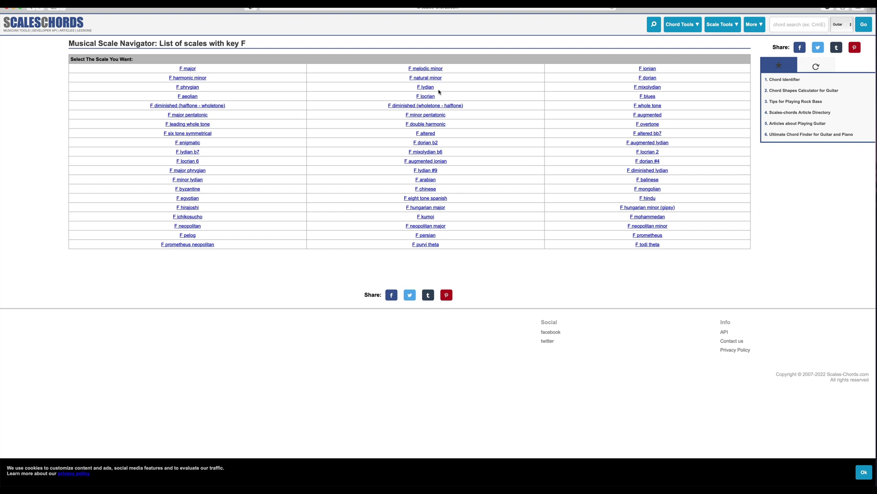
{"action": "left_click", "coordinate": [437, 79]}
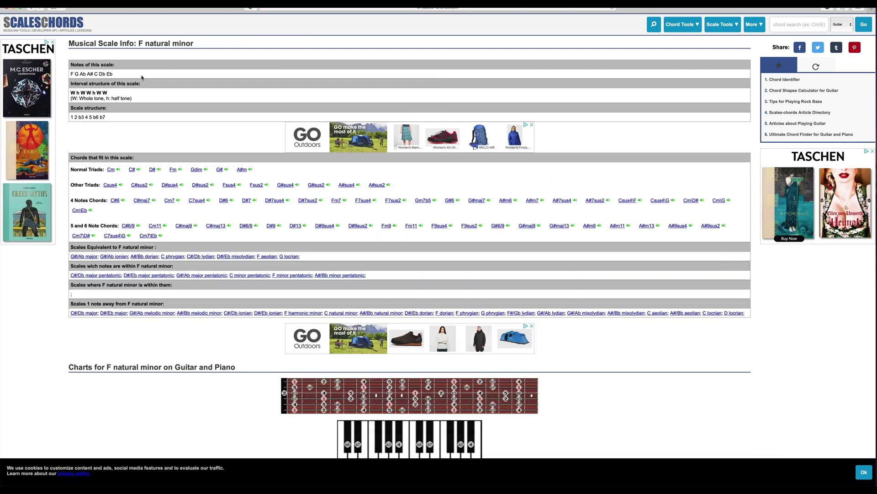
{"action": "left_click_drag", "start_coordinate": [68, 74], "coordinate": [114, 74]}
{"action": "key", "text": "super+Tab"}
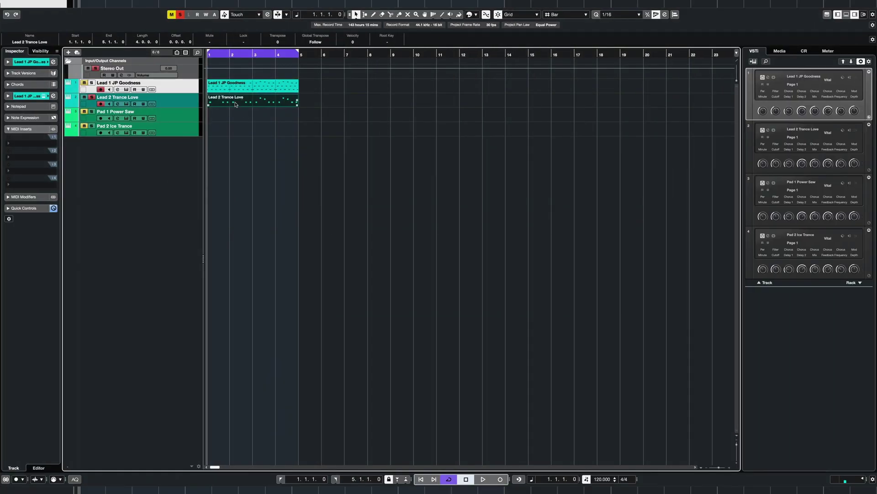
- Move the Lead 2 Trance Love part to bar 2 and draw stacked 1/16 F natural minor notes from F3 to F4 at 1.4.3
{"action": "left_click_drag", "start_coordinate": [235, 103], "coordinate": [256, 102]}
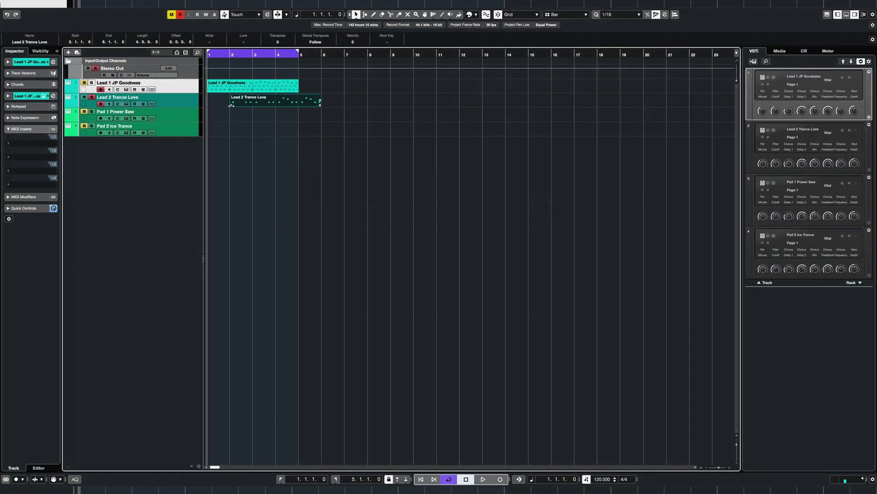
{"action": "double_click", "coordinate": [247, 102]}
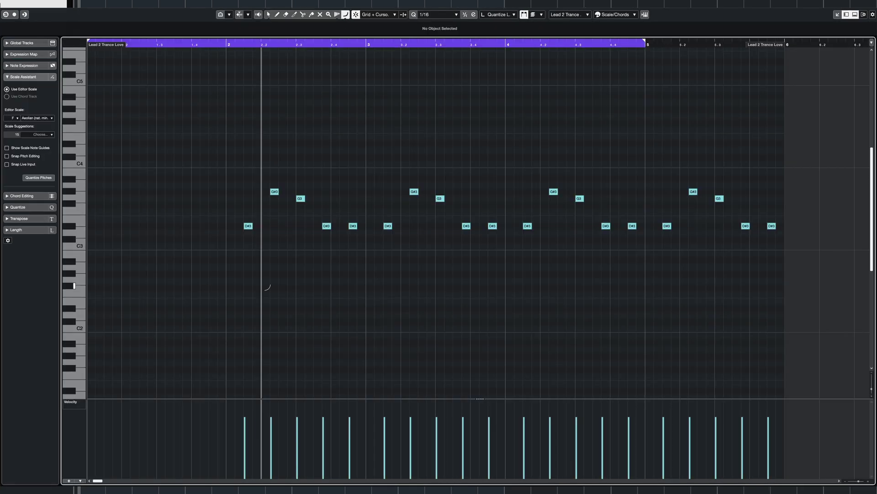
{"action": "left_click", "coordinate": [212, 213]}
{"action": "left_click", "coordinate": [212, 199]}
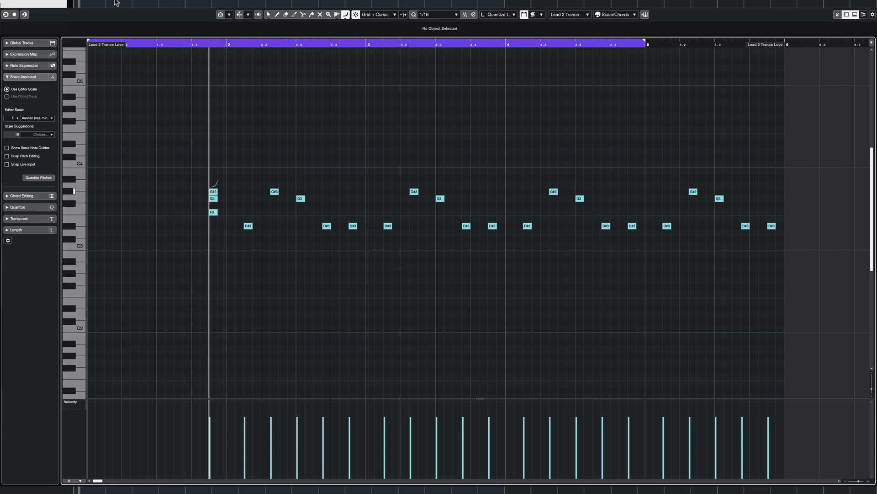
{"action": "left_click", "coordinate": [213, 178]}
{"action": "left_click", "coordinate": [213, 163]}
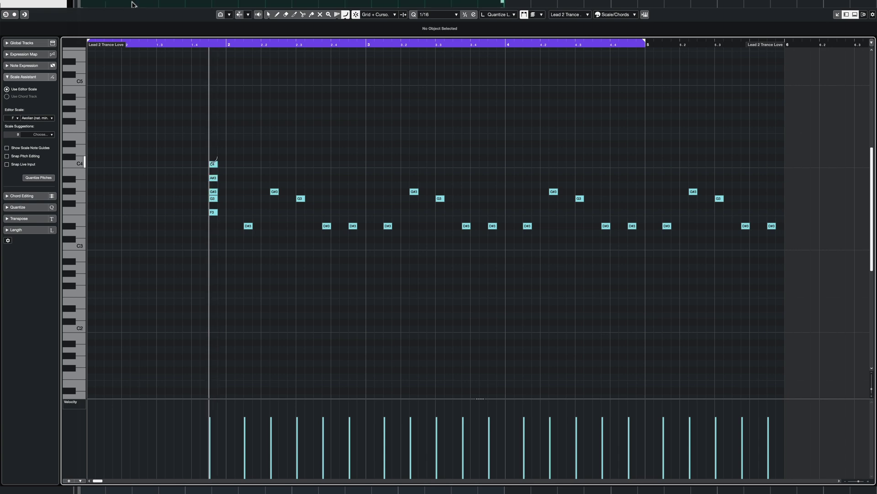
{"action": "left_click", "coordinate": [213, 157]}
{"action": "left_click", "coordinate": [213, 130]}
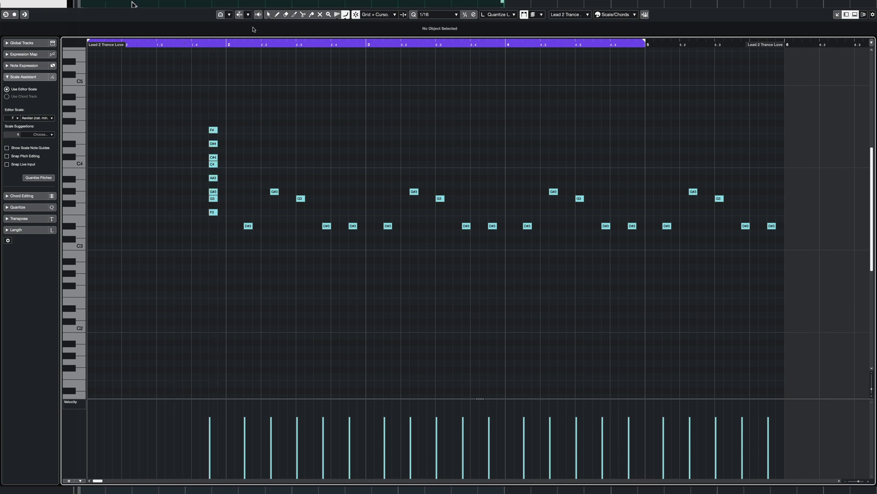
- Colour the notes in the Key Editor by velocity, and select the stacked scale notes at 1.4.3 to check them
{"action": "left_click", "coordinate": [268, 15]}
{"action": "left_click", "coordinate": [616, 15]}
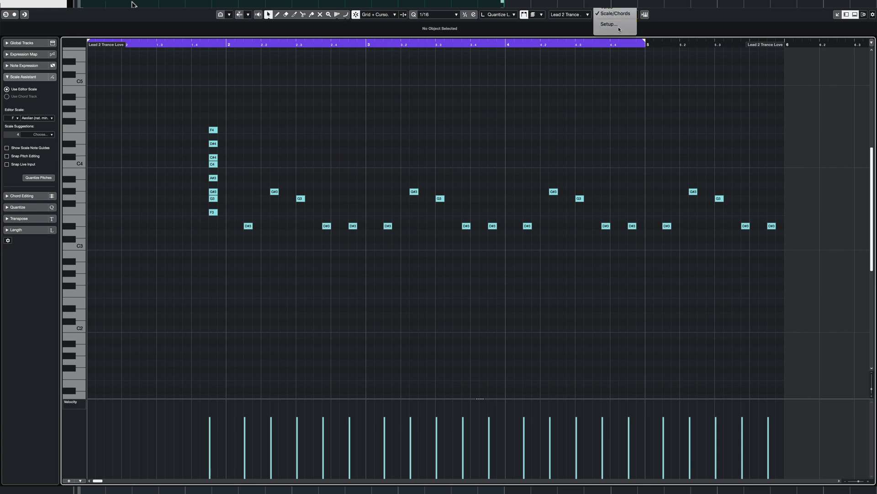
{"action": "left_click", "coordinate": [611, 1]}
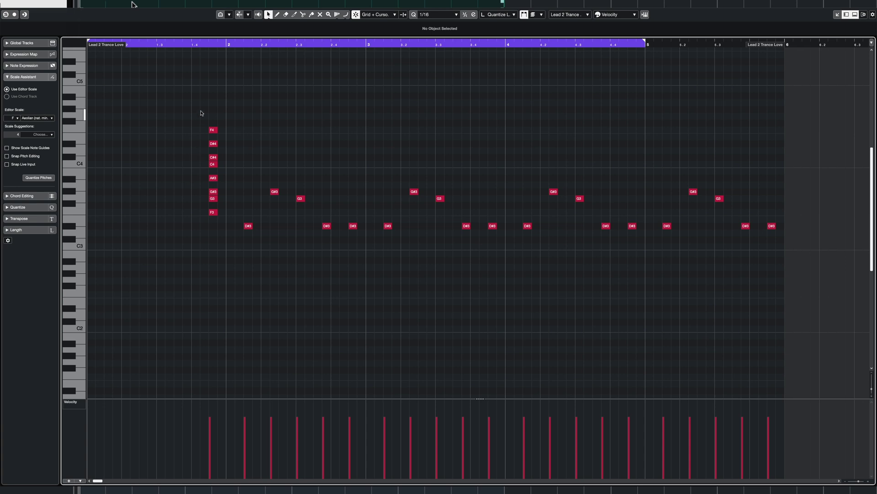
{"action": "left_click_drag", "start_coordinate": [206, 108], "coordinate": [216, 244]}
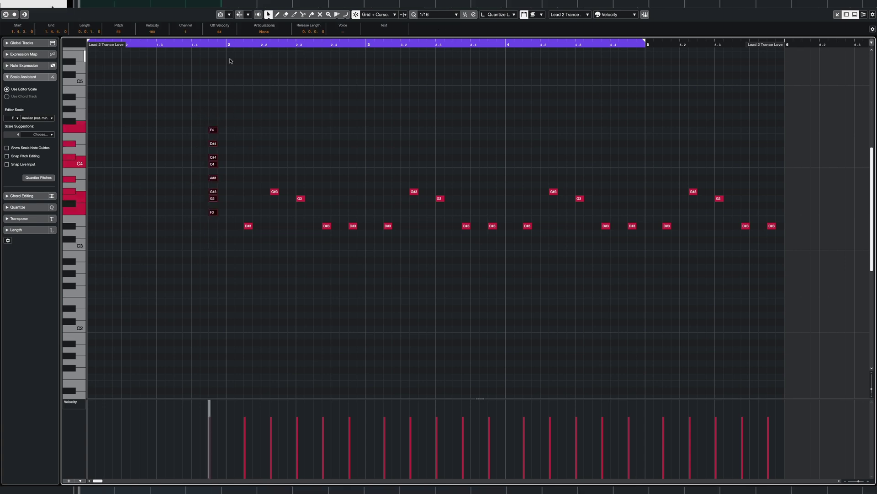
{"action": "left_click", "coordinate": [230, 218]}
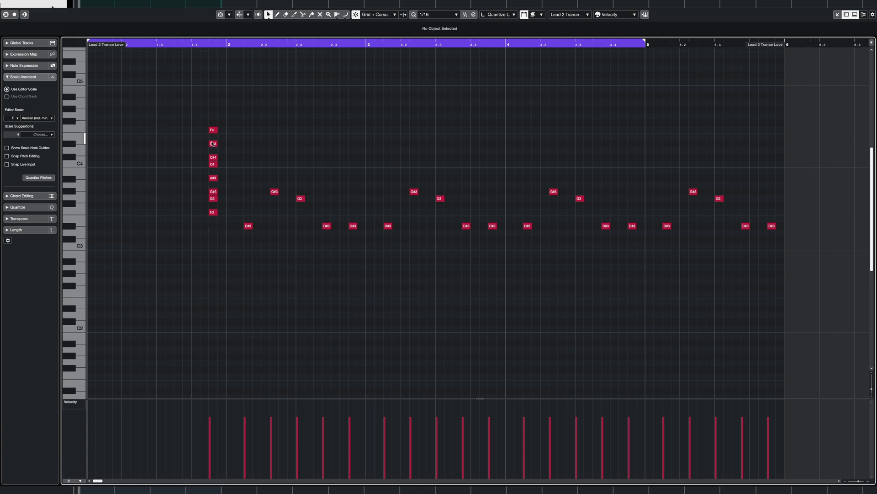
- Copy the stacked scale notes an octave down and an octave up to span F2 to F5, and select the whole column
{"action": "left_click_drag", "start_coordinate": [212, 158], "coordinate": [210, 296]}
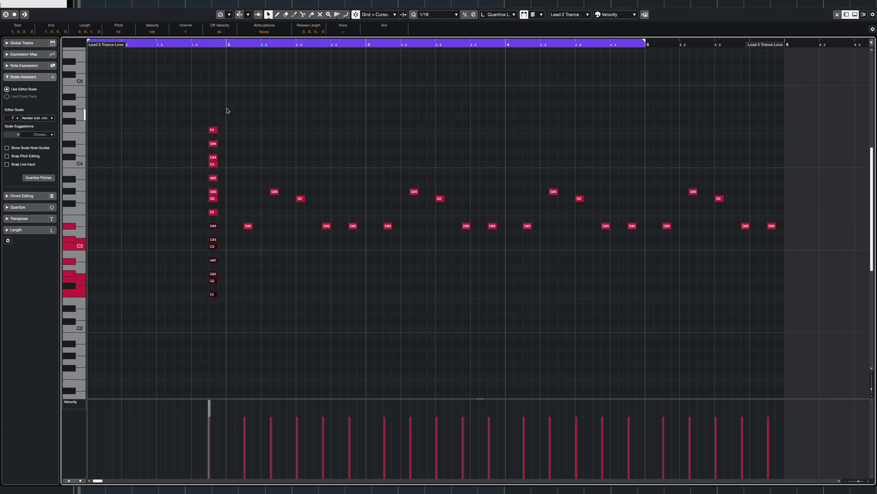
{"action": "left_click_drag", "start_coordinate": [226, 109], "coordinate": [212, 200]}
{"action": "left_click_drag", "start_coordinate": [213, 200], "coordinate": [214, 117]}
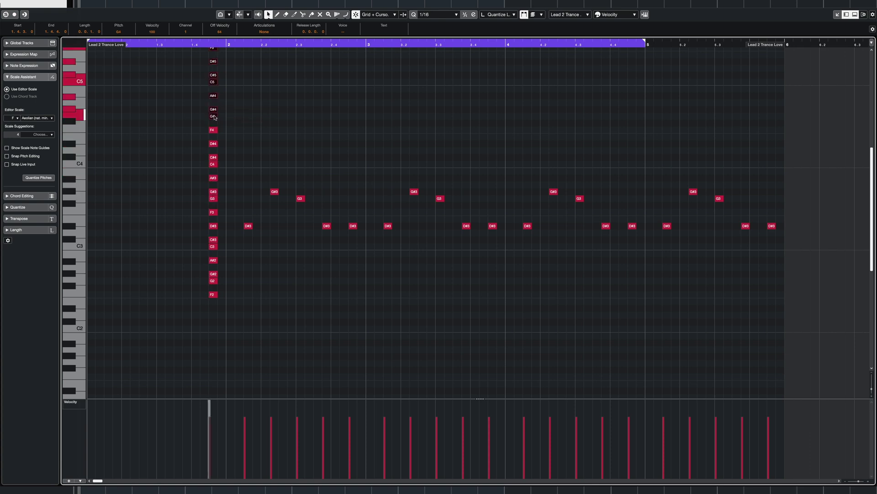
{"action": "scroll", "coordinate": [233, 111], "scroll_direction": "up", "scroll_amount": 2}
{"action": "left_click_drag", "start_coordinate": [191, 80], "coordinate": [225, 360]}
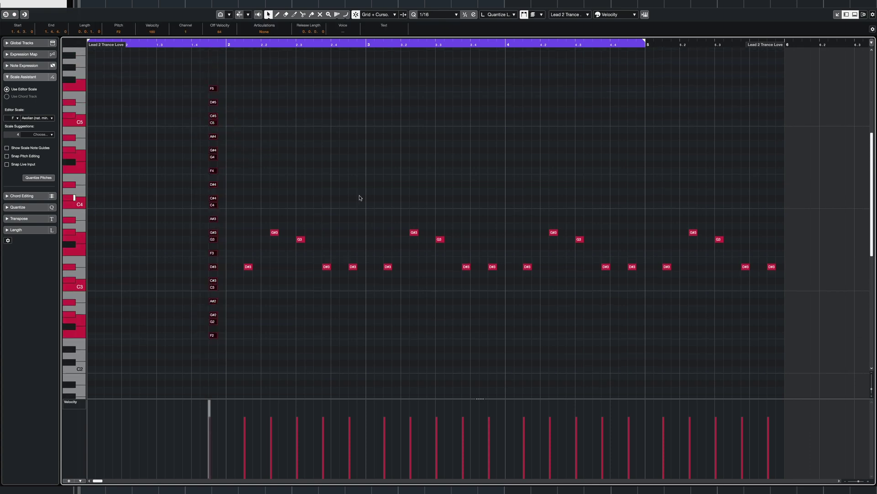
- Trim the start of the Lead 2 Trance Love part to bar 2, leaving the scale notes outside it, and close the editor
{"action": "left_click", "coordinate": [179, 64]}
{"action": "left_click_drag", "start_coordinate": [108, 45], "coordinate": [241, 51]}
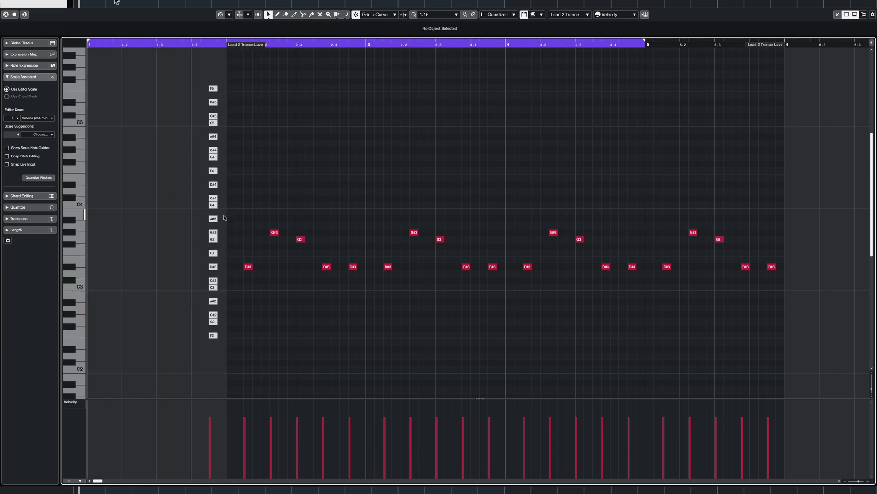
{"action": "key", "text": "Return"}
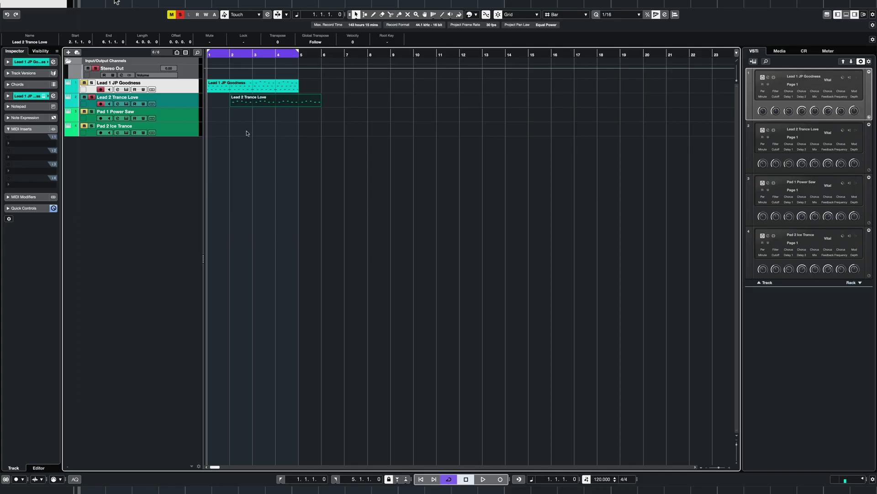
- Solo the Lead 1 JP Goodness track and open its MIDI part in the Key Editor to view its notes
{"action": "double_click", "coordinate": [238, 100]}
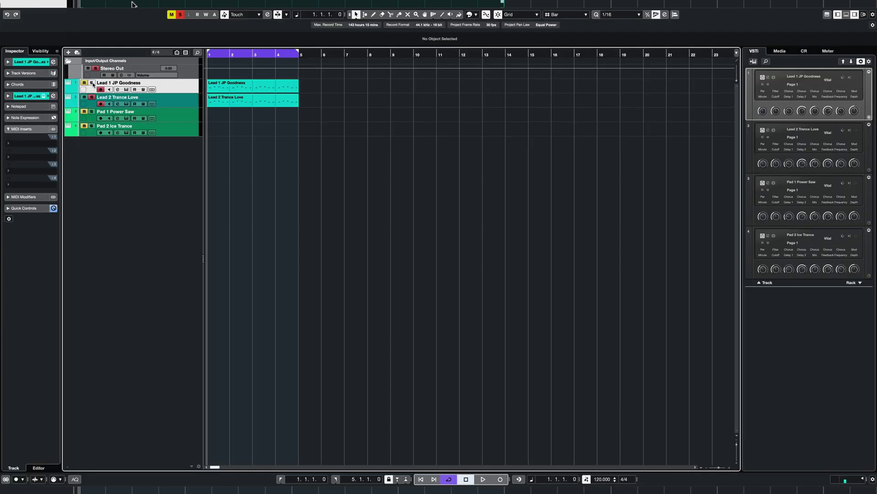
{"action": "left_click", "coordinate": [92, 83]}
{"action": "double_click", "coordinate": [232, 79]}
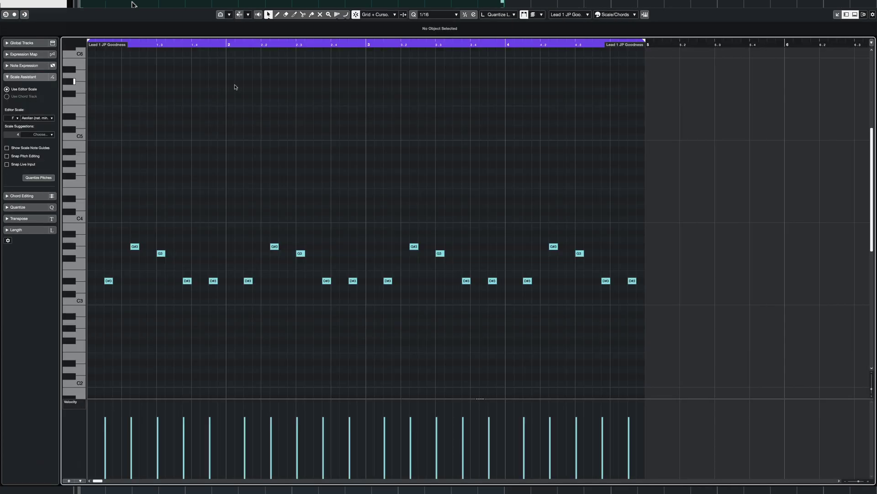
{"action": "scroll", "coordinate": [241, 137], "scroll_direction": "down", "scroll_amount": 3}
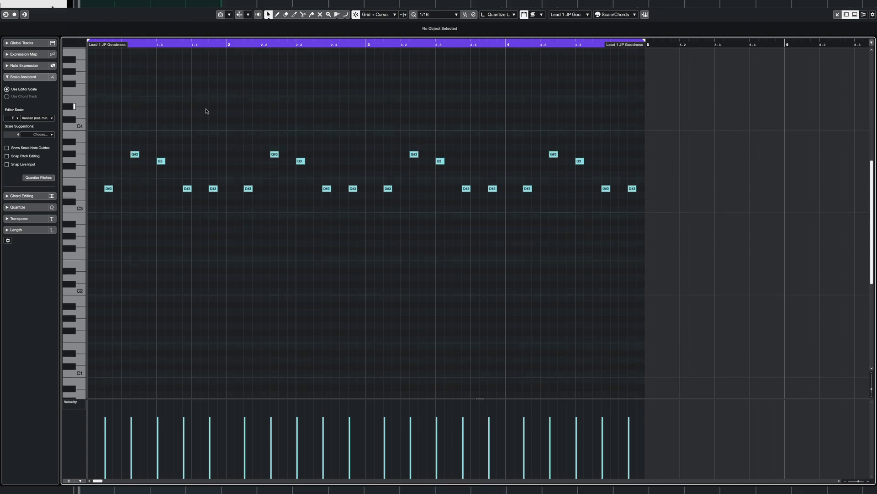
{"action": "scroll", "coordinate": [210, 110], "scroll_direction": "right", "scroll_amount": 2}
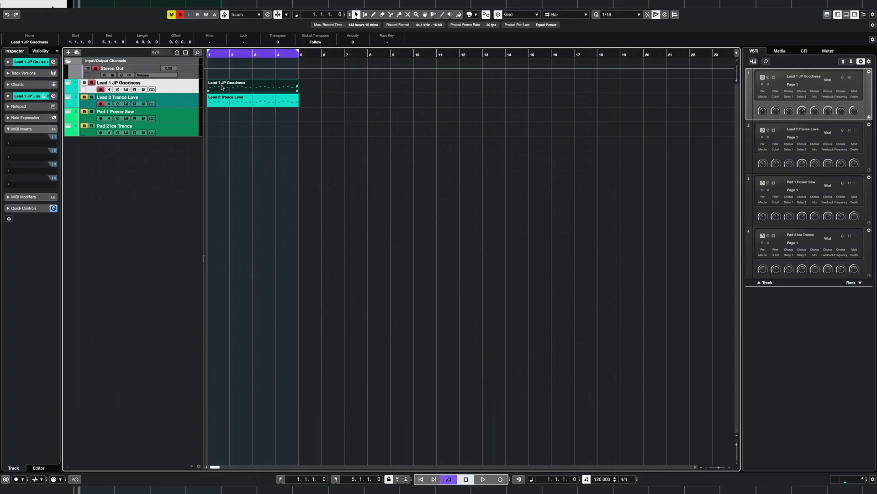
- Move both lead parts to start at bar 2, and open the Lead 1 JP Goodness part to show its scale notes
{"action": "left_click_drag", "start_coordinate": [222, 86], "coordinate": [246, 87]}
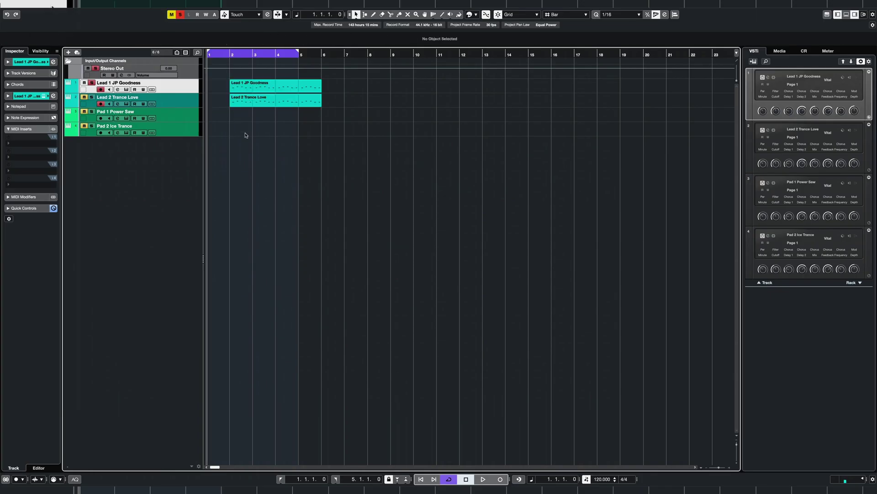
{"action": "double_click", "coordinate": [246, 85]}
{"action": "scroll", "coordinate": [191, 125], "scroll_direction": "left", "scroll_amount": 4}
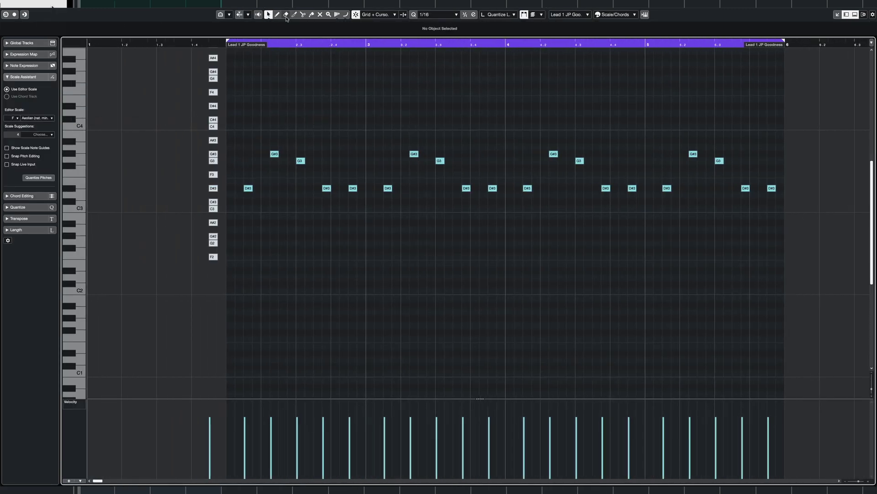
- Try filling bars 2 to 5 with a continuous line of 1/16 F3 notes, audition it and undo it
{"action": "left_click", "coordinate": [346, 14]}
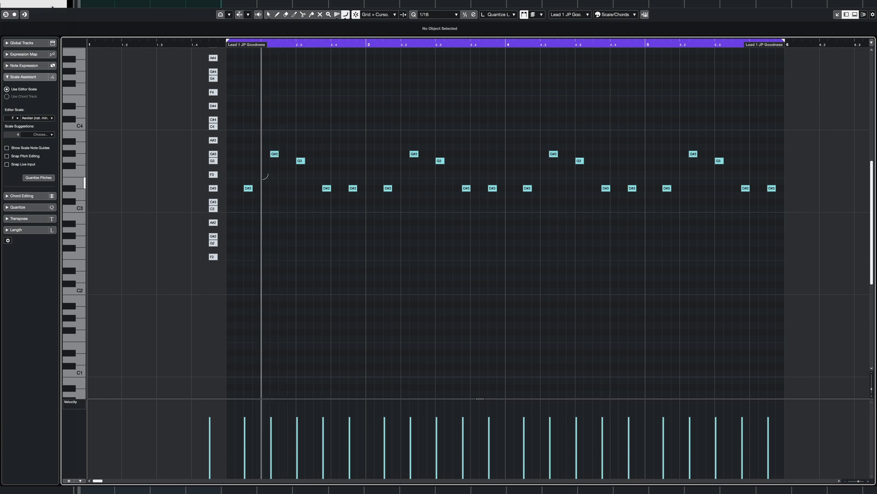
{"action": "left_click_drag", "start_coordinate": [233, 171], "coordinate": [786, 171]}
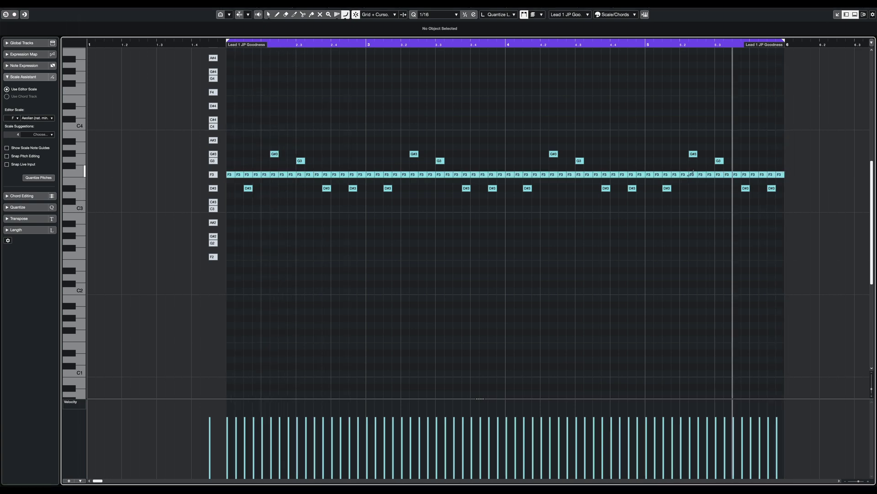
{"action": "key", "text": "space"}
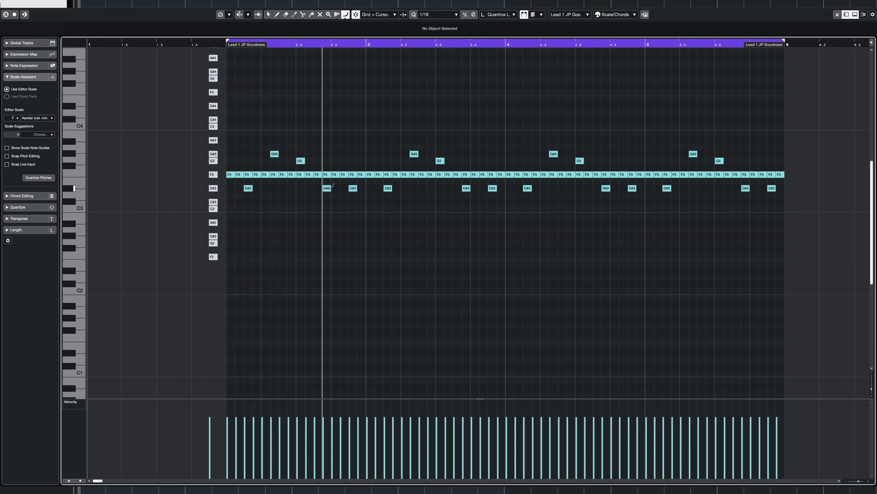
{"action": "key", "text": "ctrl+z"}
- Draw a 1/16 F1 note at the start of bar 2 followed by a 1/16 F2 note, and select both
{"action": "left_click", "coordinate": [277, 15]}
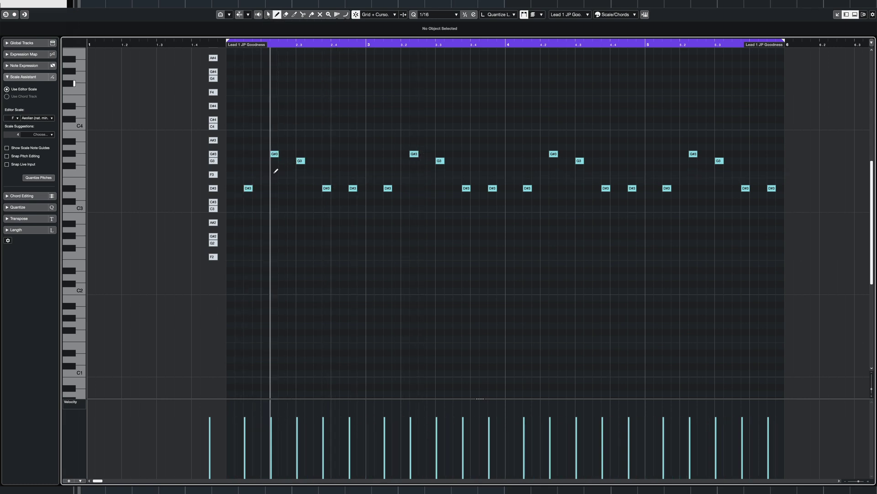
{"action": "left_click", "coordinate": [232, 338]}
{"action": "left_click", "coordinate": [239, 256]}
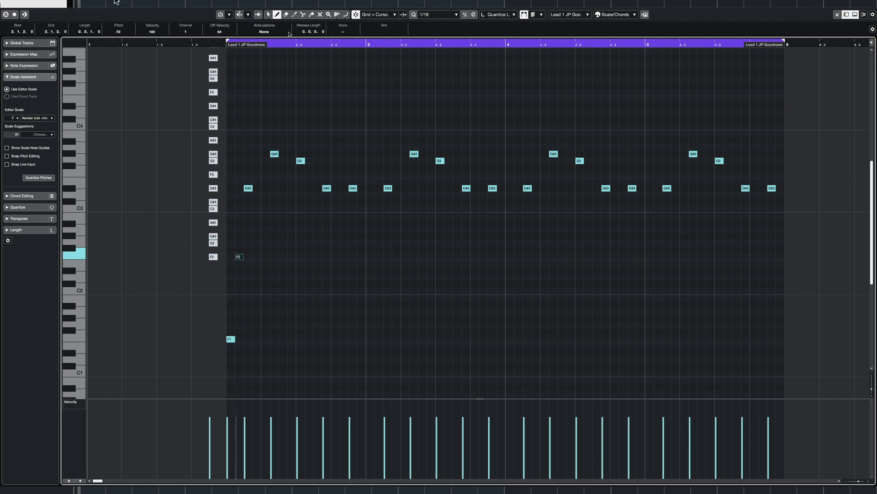
{"action": "left_click", "coordinate": [268, 15]}
{"action": "left_click_drag", "start_coordinate": [247, 231], "coordinate": [226, 350]}
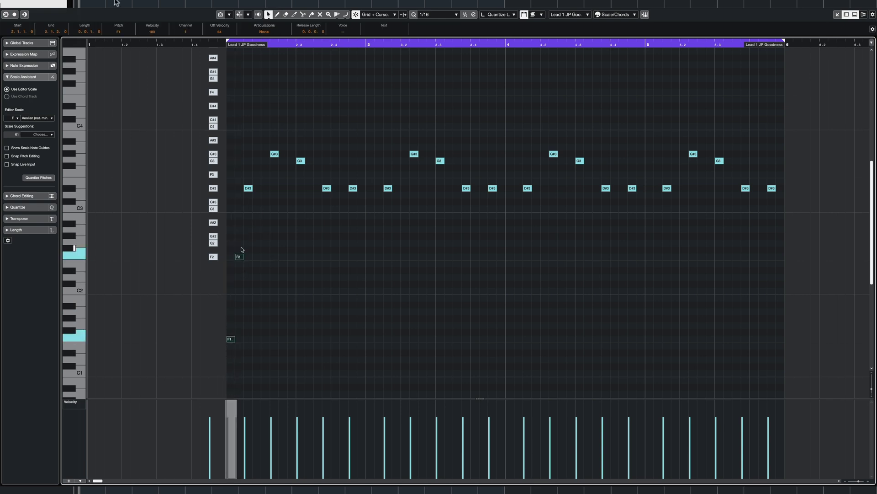
- Copy the F1–F2 pair every three sixteenths through bar 2, and end the bar with a single F1 copy
{"action": "left_click", "coordinate": [250, 189]}
{"action": "left_click_drag", "start_coordinate": [252, 227], "coordinate": [231, 342]}
{"action": "left_click_drag", "start_coordinate": [231, 340], "coordinate": [257, 342], "text": "alt"}
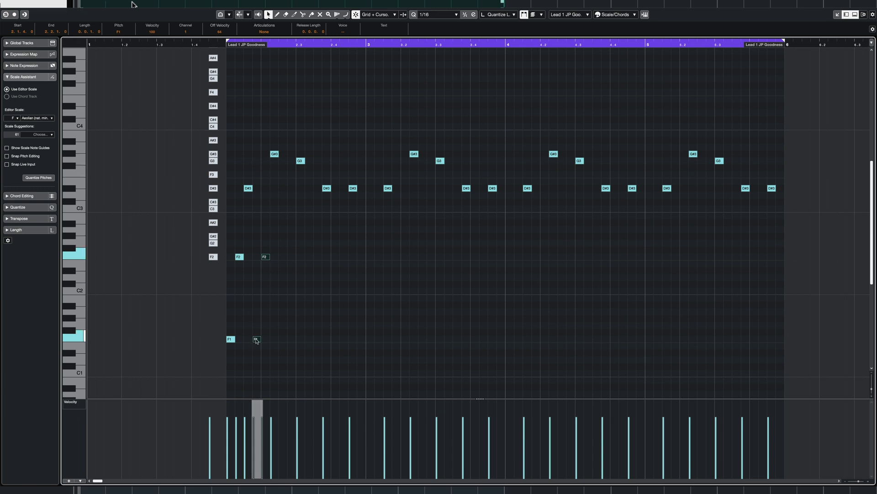
{"action": "left_click_drag", "start_coordinate": [285, 353], "coordinate": [225, 243]}
{"action": "left_click_drag", "start_coordinate": [231, 340], "coordinate": [284, 341], "text": "alt"}
{"action": "left_click_drag", "start_coordinate": [339, 236], "coordinate": [336, 339]}
{"action": "left_click_drag", "start_coordinate": [346, 256], "coordinate": [365, 339], "text": "alt"}
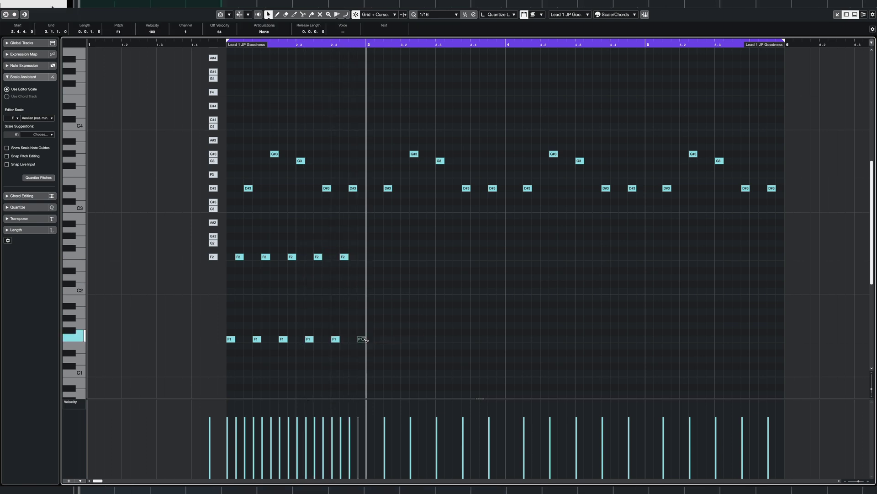
- Shorten the loop to bar 2 only and play back the new bass pattern against the melody
{"action": "left_click", "coordinate": [366, 46], "text": "alt"}
{"action": "key", "text": "space"}
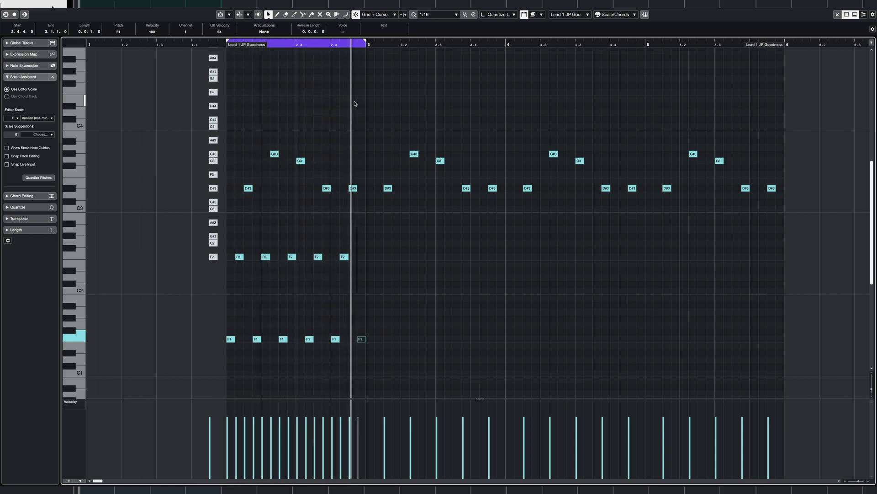
{"action": "key", "text": "space"}
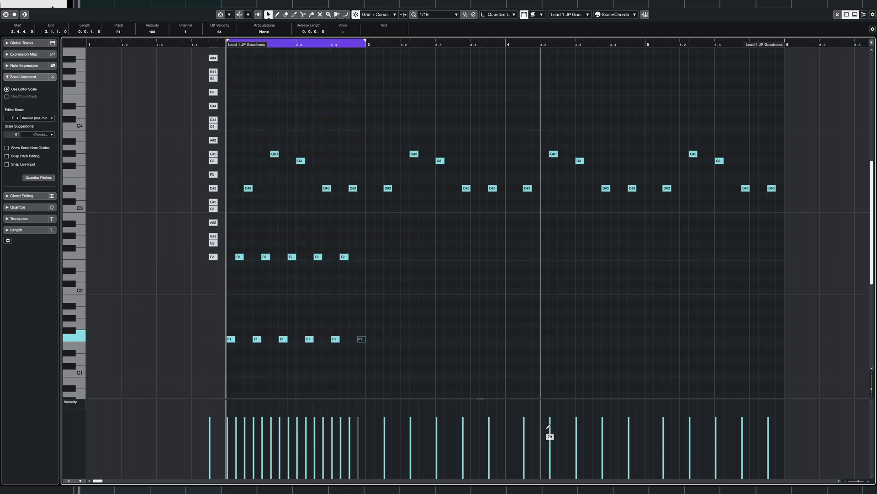
- Show the transport, set the project tempo to 138 BPM, and play the pattern at that speed
{"action": "key", "text": "F2"}
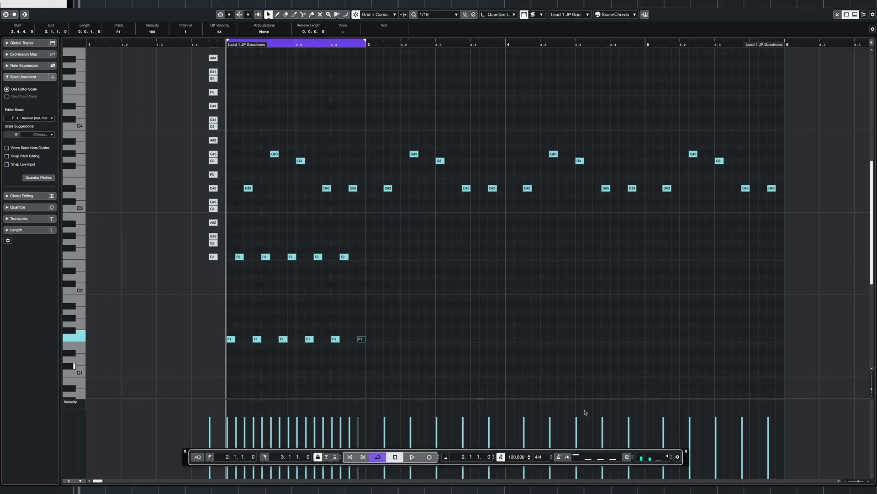
{"action": "double_click", "coordinate": [516, 457]}
{"action": "type", "text": "138"}
{"action": "key", "text": "Return"}
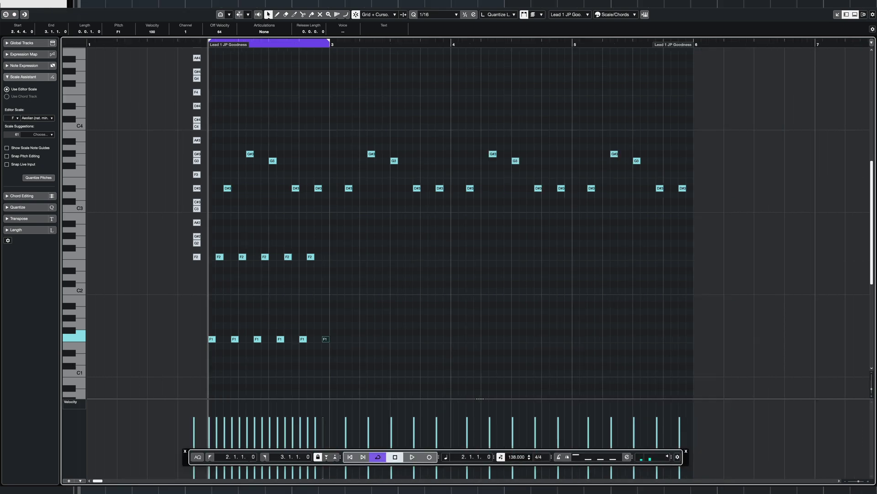
{"action": "key", "text": "space"}
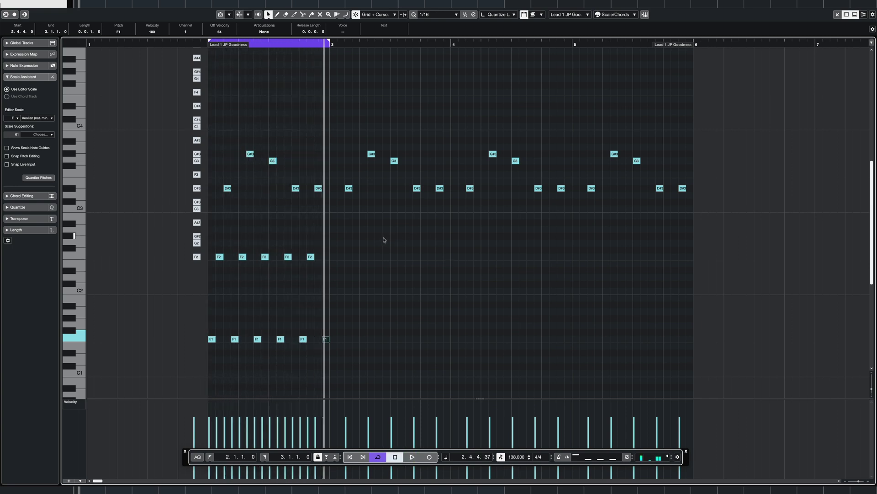
- Duplicate the bar 2 F1 and F2 pattern three times to fill bars 3 to 5, and extend the loop to bar 6
{"action": "left_click_drag", "start_coordinate": [376, 230], "coordinate": [209, 356]}
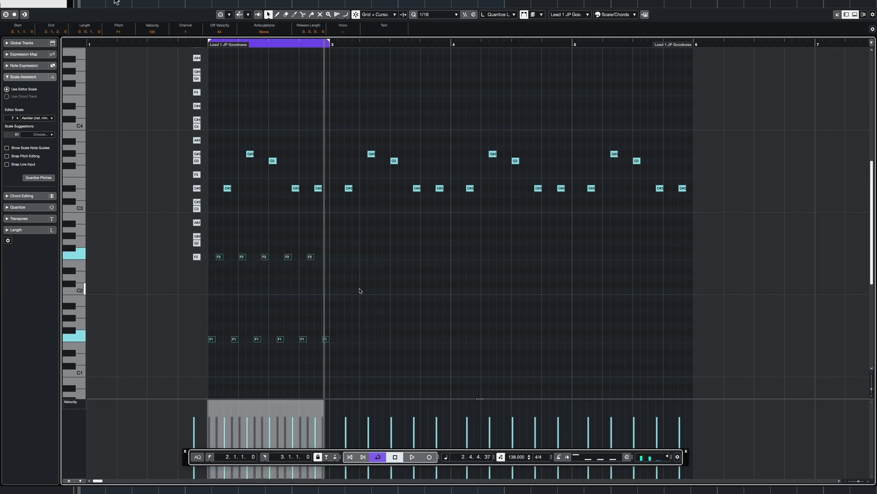
{"action": "key", "text": "alt+d"}
{"action": "key", "text": "alt+d"}
{"action": "key", "text": "alt+d"}
{"action": "left_click", "coordinate": [695, 43], "text": "alt"}
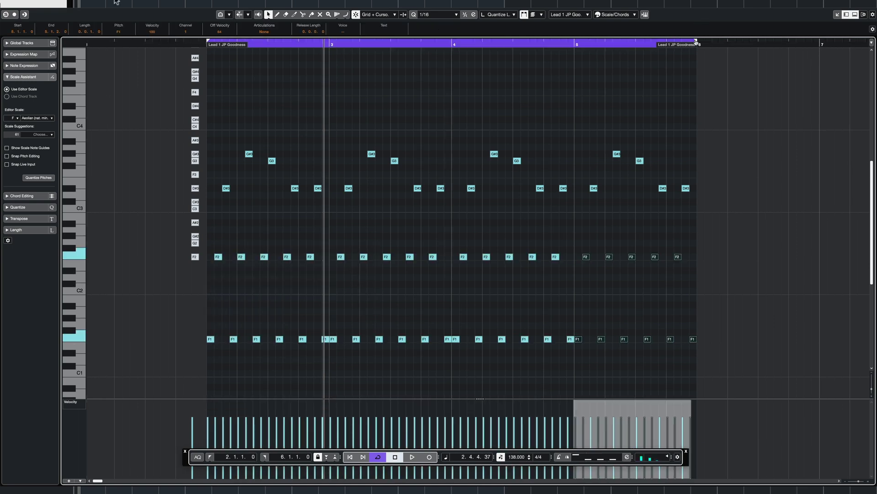
- Close the editor and listen to the Lead 1 JP Goodness pattern looping over bars 2 to 5
{"action": "key", "text": "Return"}
{"action": "left_click", "coordinate": [257, 110]}
{"action": "left_click", "coordinate": [255, 87]}
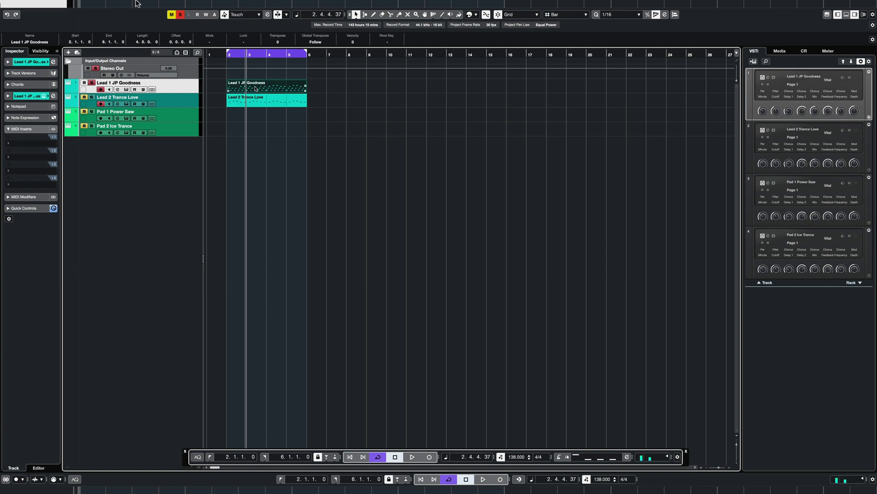
{"action": "left_click", "coordinate": [246, 101]}
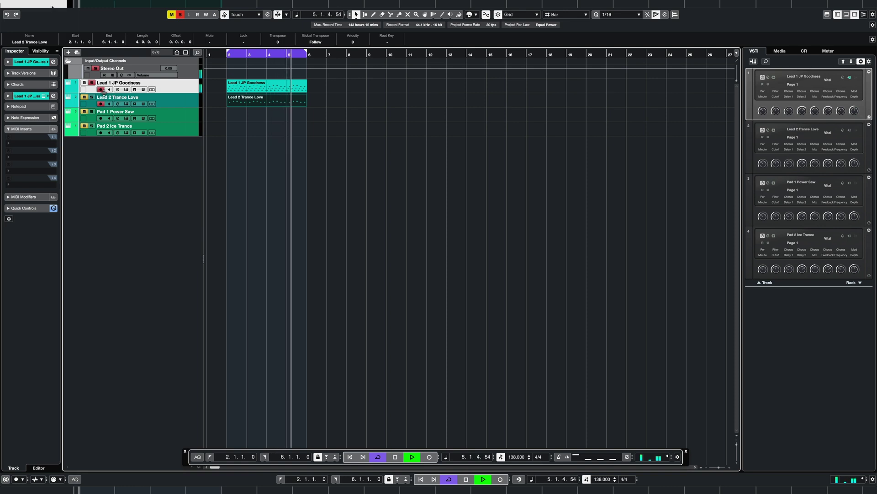
{"action": "key", "text": "space"}
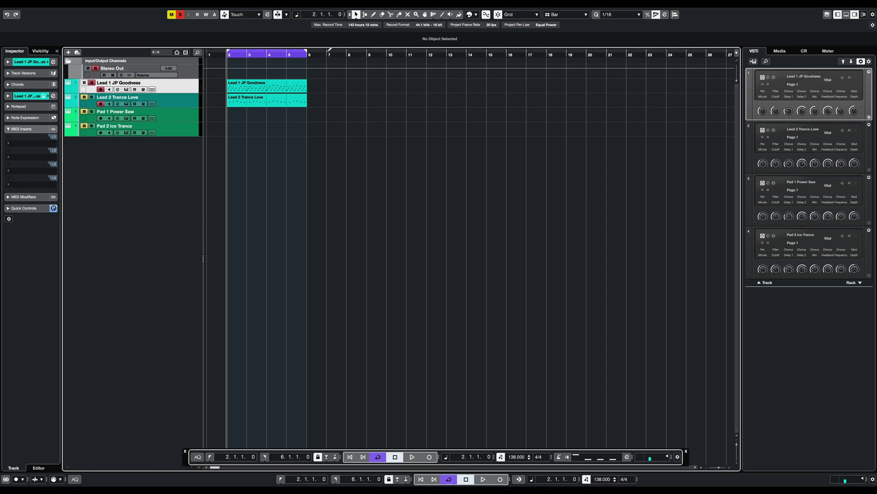
- Set the loop from bar 7 to bar 15, and create and open an empty Lead 1 JP Goodness part of that length
{"action": "left_click_drag", "start_coordinate": [281, 53], "coordinate": [483, 57]}
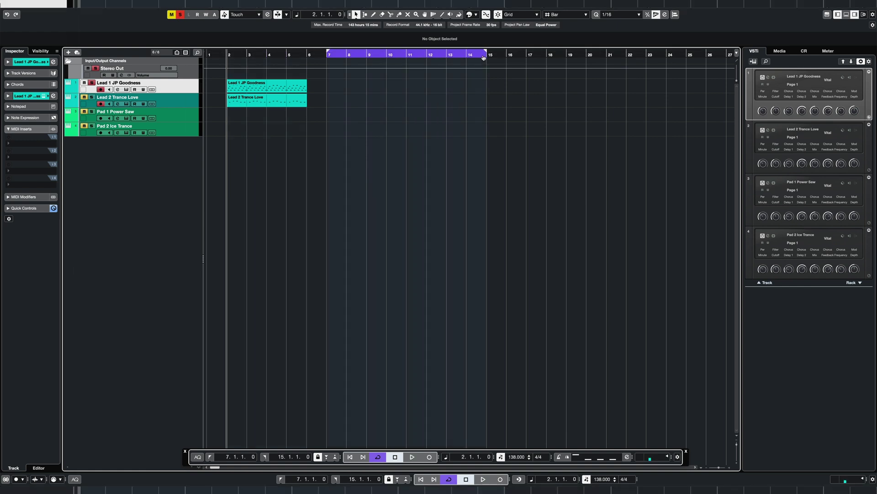
{"action": "double_click", "coordinate": [366, 89]}
{"action": "double_click", "coordinate": [365, 89]}
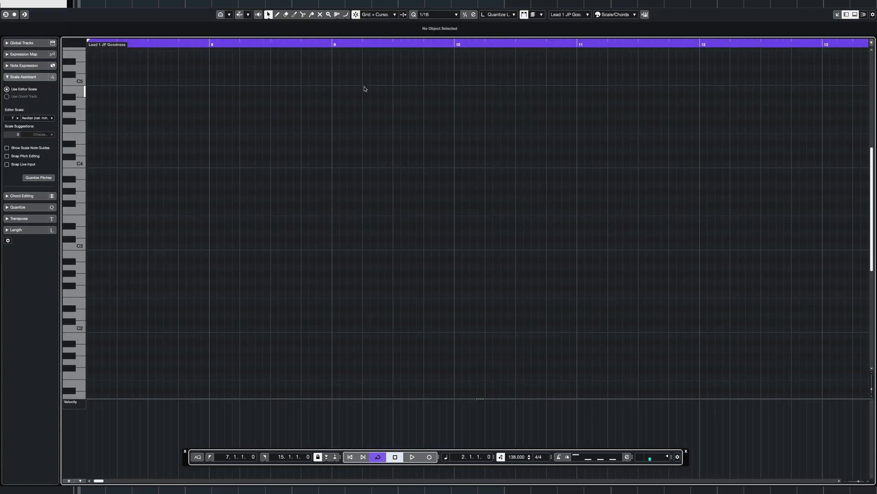
- Try starting bar 7 with a 1/16 C3 note followed by a 1/16 C4 note, and undo both
{"action": "left_click", "coordinate": [277, 14]}
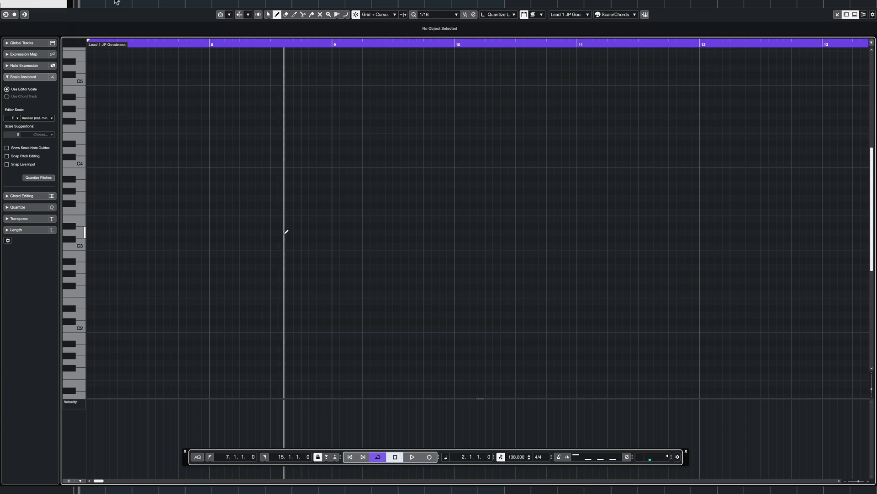
{"action": "left_click", "coordinate": [93, 245]}
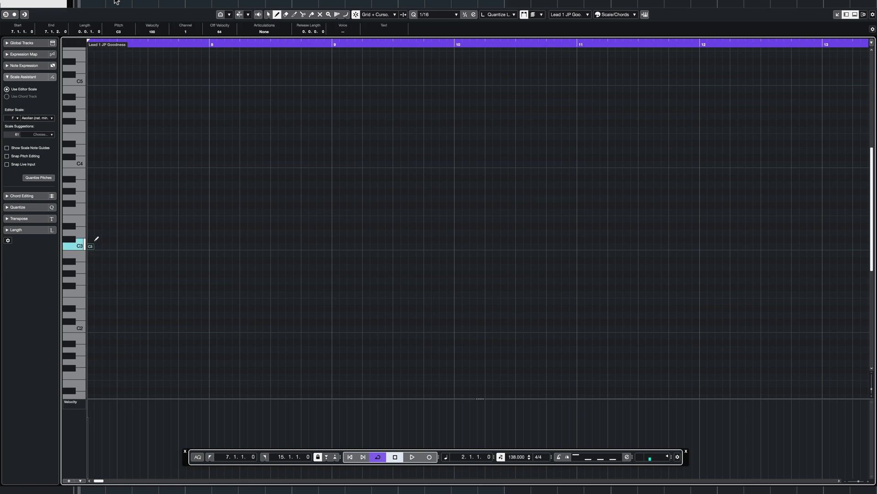
{"action": "left_click", "coordinate": [98, 164]}
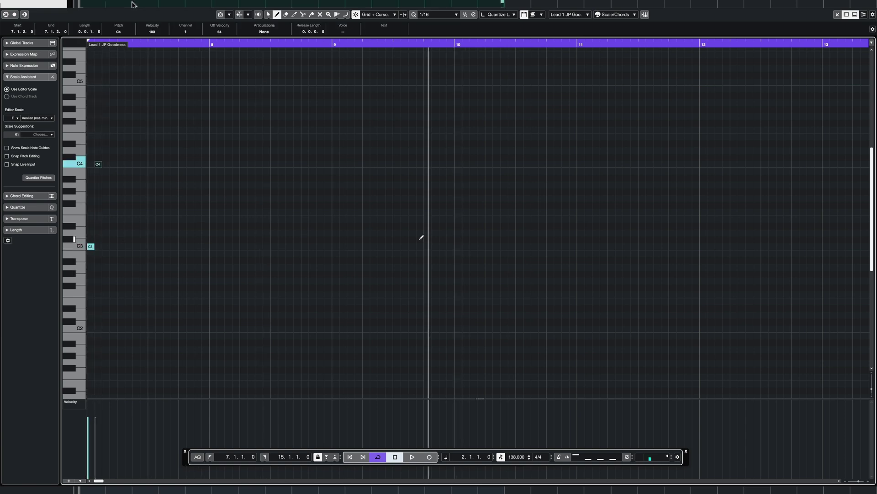
{"action": "key", "text": "super+z"}
{"action": "key", "text": "super+z"}
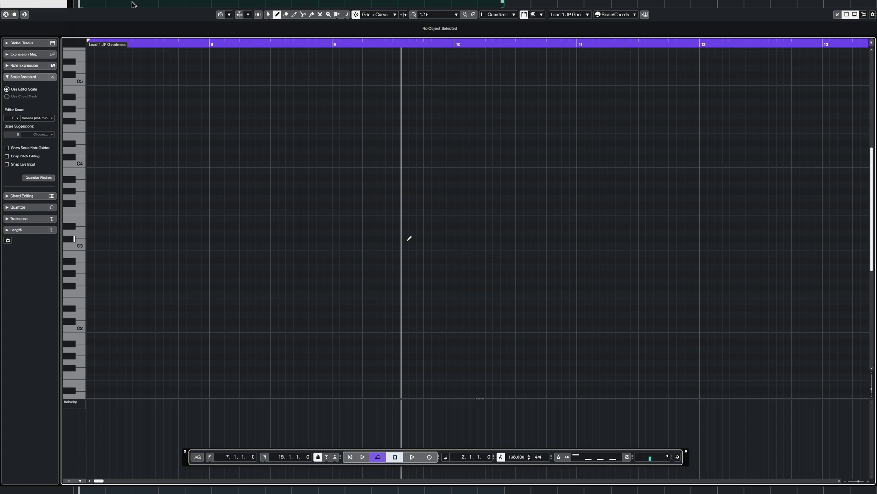
- Set the quantize value to 1/8 for drawing longer notes in the new part
{"action": "left_click", "coordinate": [444, 16]}
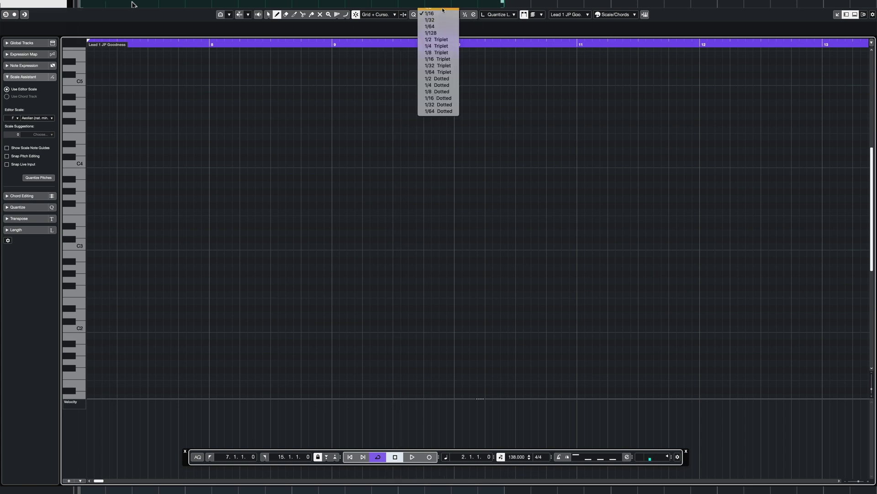
{"action": "left_click", "coordinate": [124, 114]}
{"action": "left_click", "coordinate": [434, 17]}
{"action": "left_click", "coordinate": [436, 8]}
{"action": "key", "text": "space"}
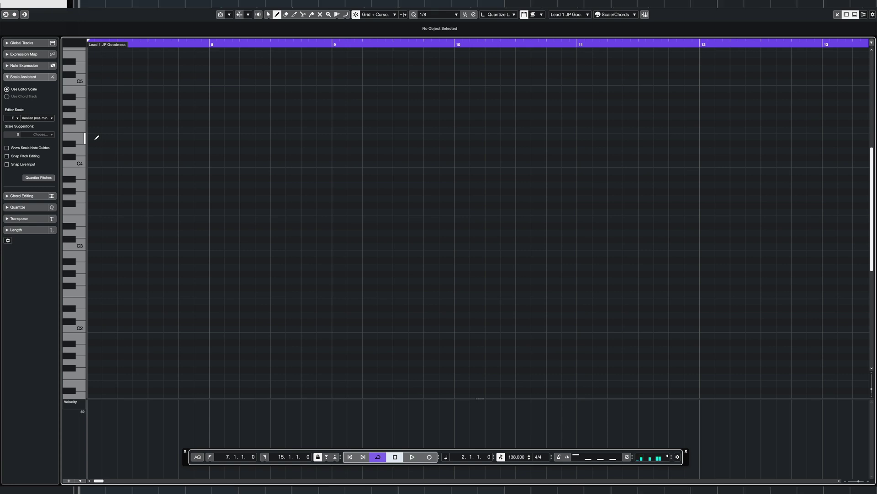
- Draw a 1/8 C4 note at the start of bar 7 followed by a 1/8 F3 note, and audition them
{"action": "left_click", "coordinate": [96, 163]}
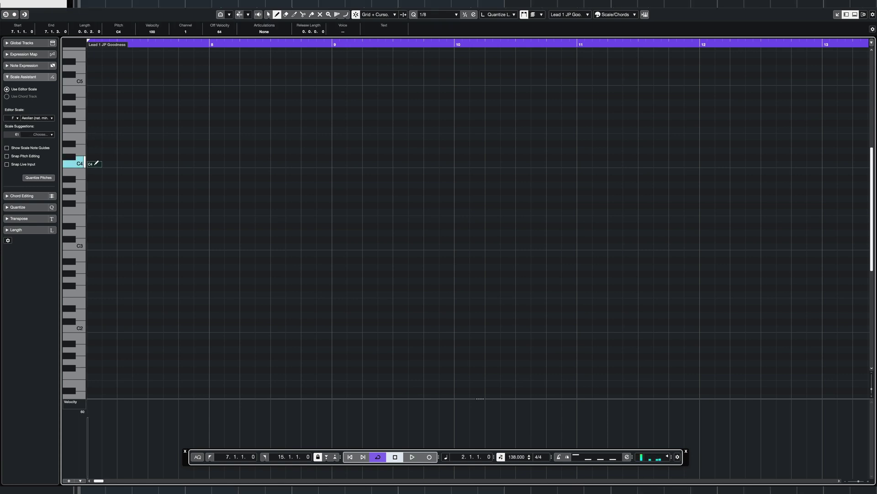
{"action": "left_click", "coordinate": [110, 211]}
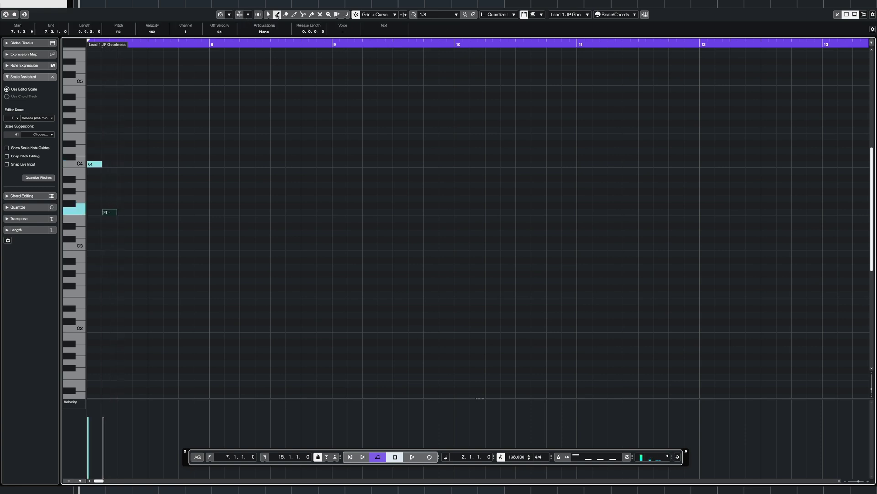
{"action": "left_click", "coordinate": [268, 14]}
{"action": "left_click", "coordinate": [188, 186]}
{"action": "key", "text": "space"}
{"action": "key", "text": "space"}
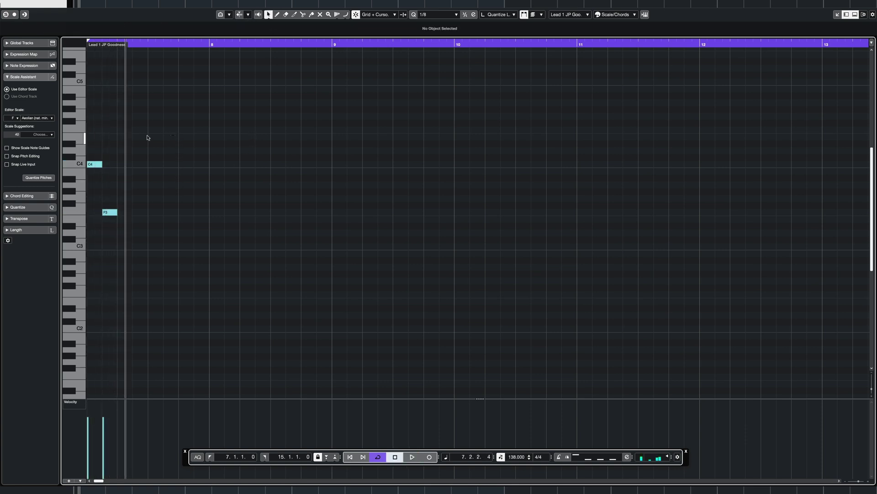
- Copy the C4–F3 pair on every remaining beat of bar 7 to fill the bar
{"action": "scroll", "coordinate": [148, 137], "scroll_direction": "left", "scroll_amount": 3}
{"action": "left_click_drag", "start_coordinate": [298, 132], "coordinate": [227, 255]}
{"action": "left_click_drag", "start_coordinate": [256, 165], "coordinate": [318, 169]}
{"action": "left_click_drag", "start_coordinate": [320, 168], "coordinate": [347, 170]}
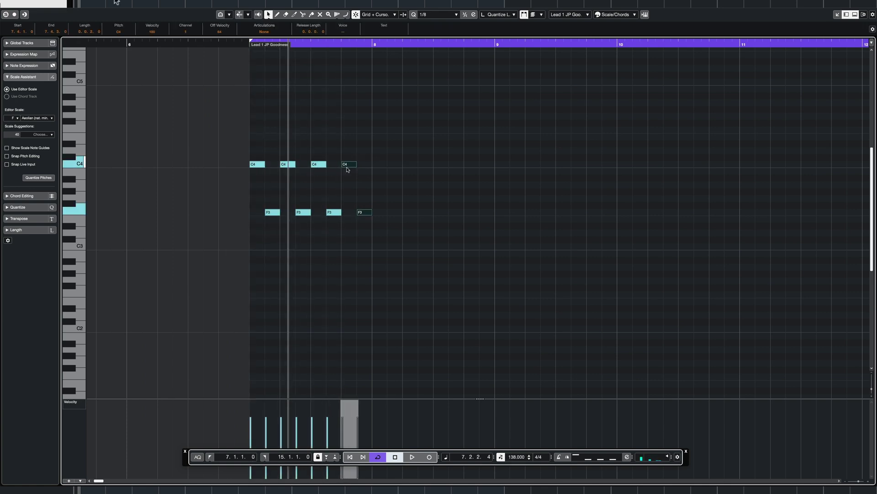
- Copy the scale guide notes from the first Lead 1 JP Goodness part into the new part at 6.4.1, just before bar 7
{"action": "key", "text": "Return"}
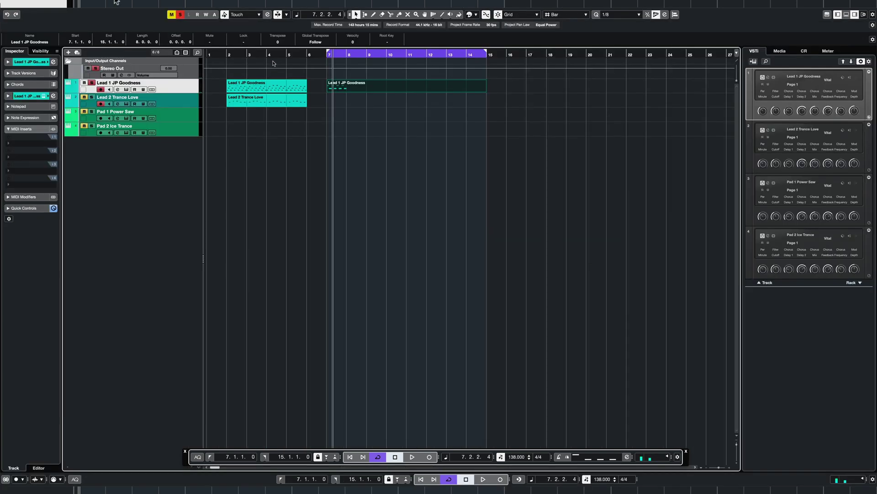
{"action": "double_click", "coordinate": [248, 89]}
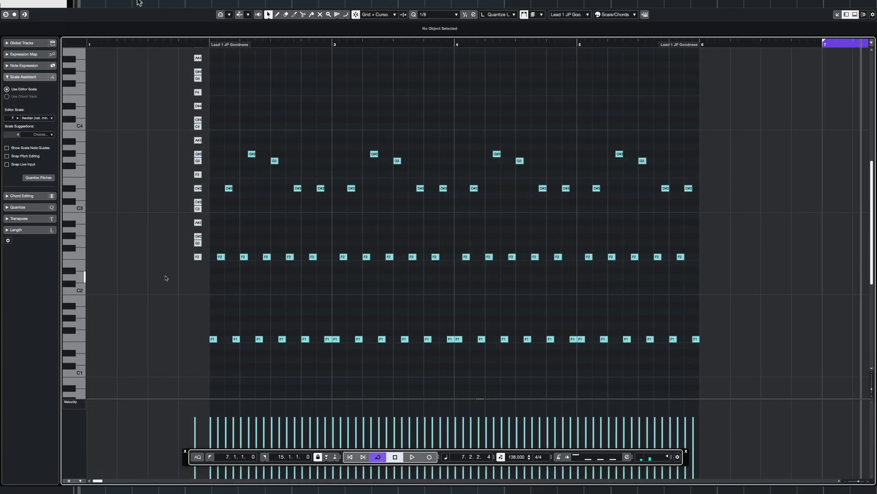
{"action": "left_click_drag", "start_coordinate": [166, 278], "coordinate": [200, 63]}
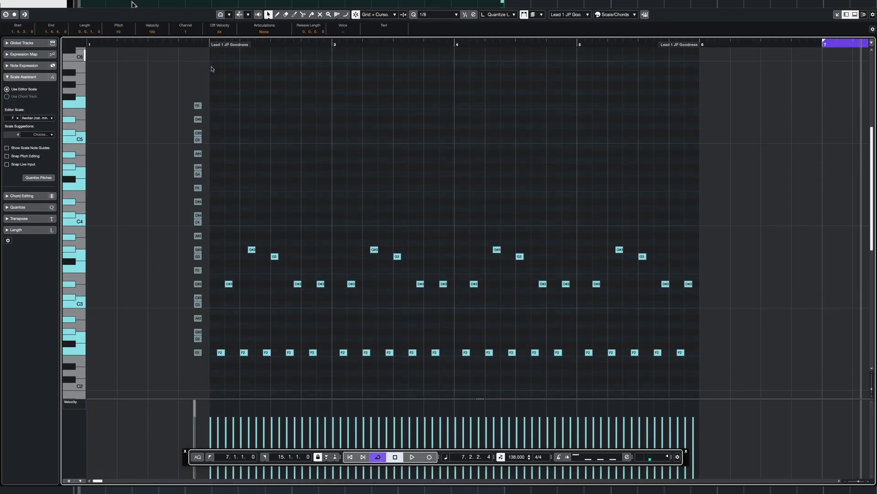
{"action": "key", "text": "Return"}
{"action": "double_click", "coordinate": [345, 89]}
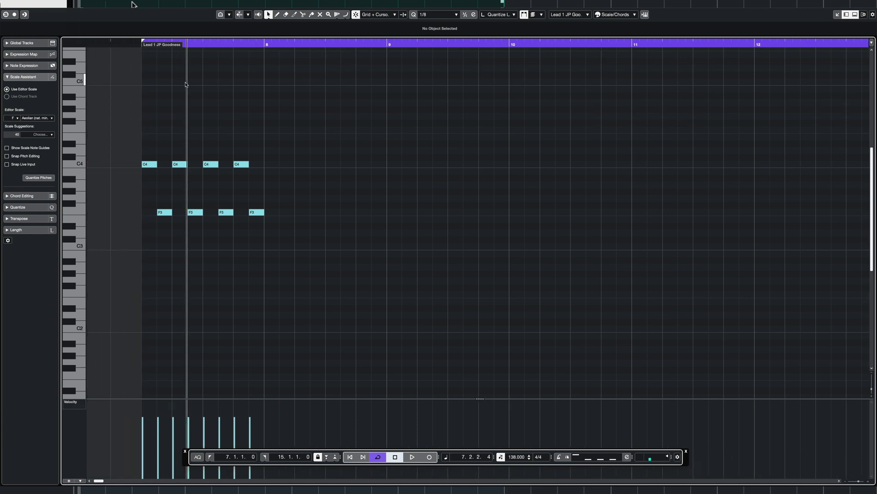
{"action": "left_click", "coordinate": [199, 45]}
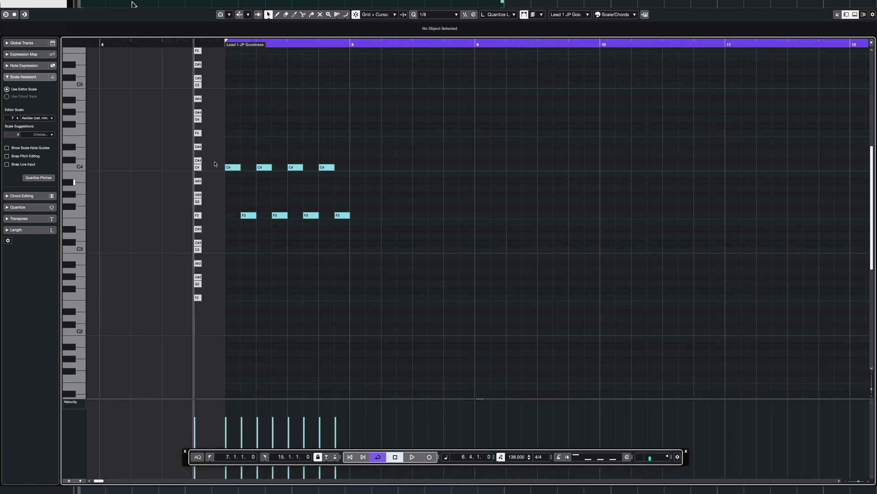
- Copy the C4–F3 pattern from bar 7 into bar 8 and play it back
{"action": "left_click_drag", "start_coordinate": [383, 142], "coordinate": [225, 249]}
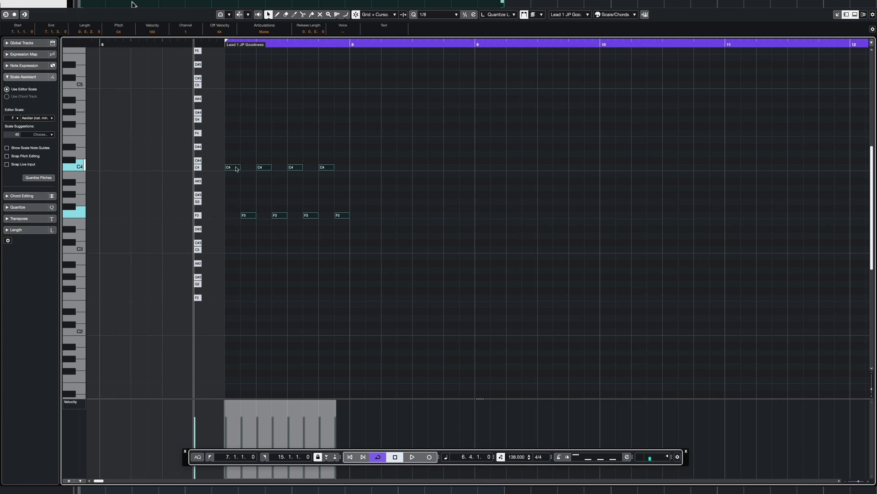
{"action": "left_click_drag", "start_coordinate": [236, 169], "coordinate": [359, 168]}
{"action": "key", "text": "space"}
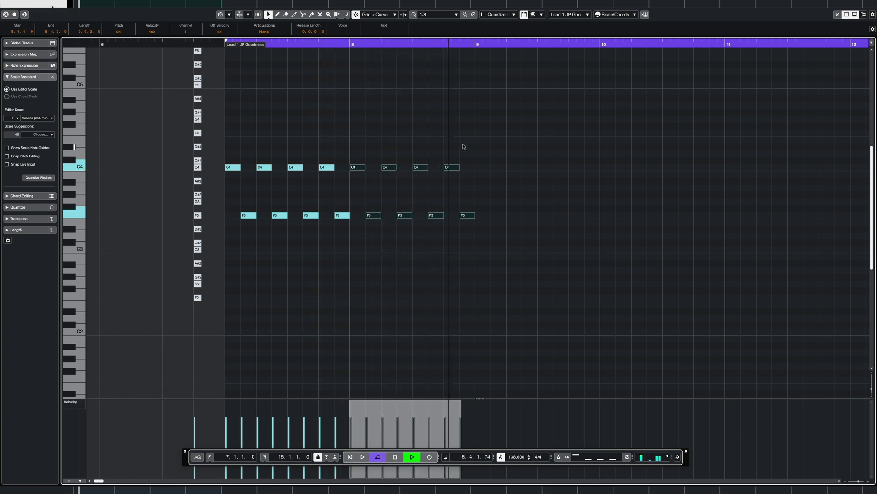
{"action": "key", "text": "space"}
- Copy the bar 8 pattern into bar 9 and transpose the copy up two semitones
{"action": "left_click_drag", "start_coordinate": [492, 135], "coordinate": [361, 223]}
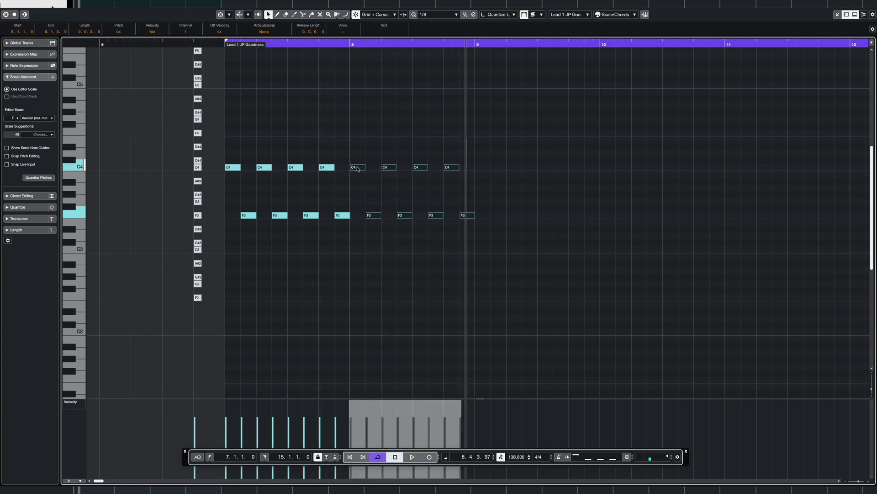
{"action": "left_click_drag", "start_coordinate": [359, 168], "coordinate": [618, 222]}
{"action": "key", "text": "Up"}
{"action": "key", "text": "Up"}
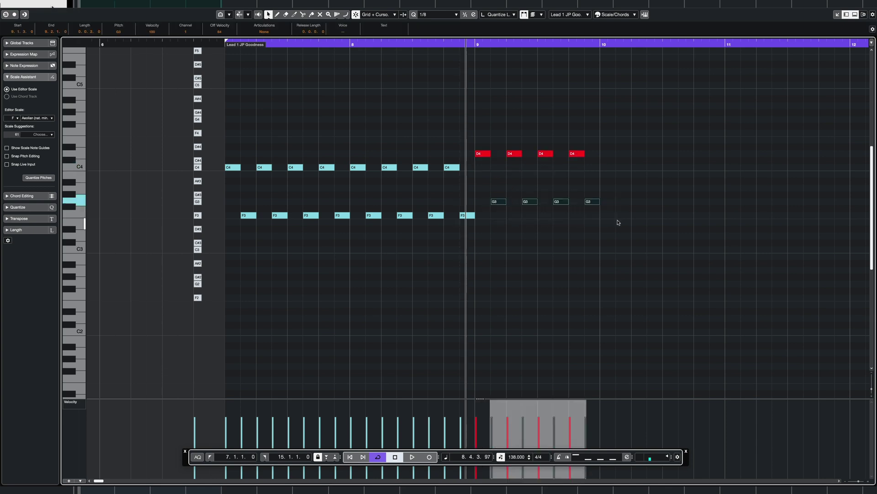
- Raise only the upper notes in bar 9 to F4
{"action": "left_click_drag", "start_coordinate": [607, 122], "coordinate": [479, 171]}
{"action": "key", "text": "Up"}
{"action": "key", "text": "Up"}
{"action": "key", "text": "Up"}
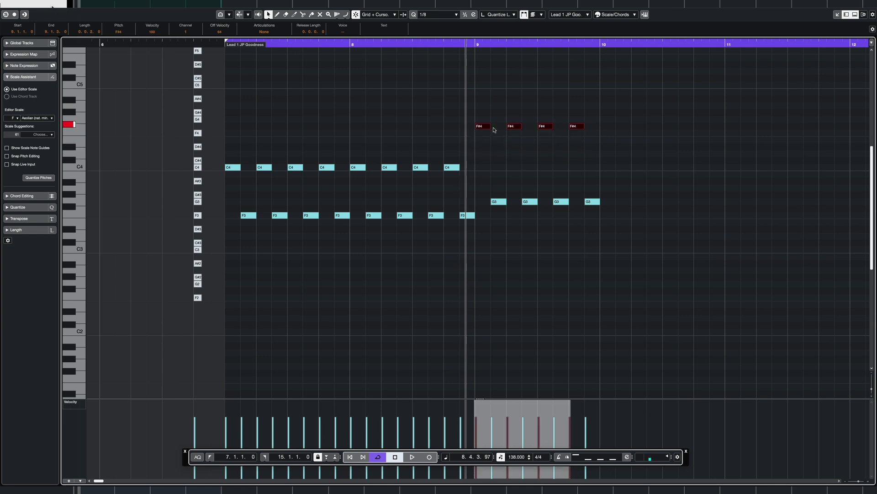
- Duplicate the F4–G3 pattern from bar 9 into bar 10, and repeat both bars across bars 11 and 12
{"action": "left_click_drag", "start_coordinate": [599, 117], "coordinate": [484, 212]}
{"action": "key", "text": "alt+d"}
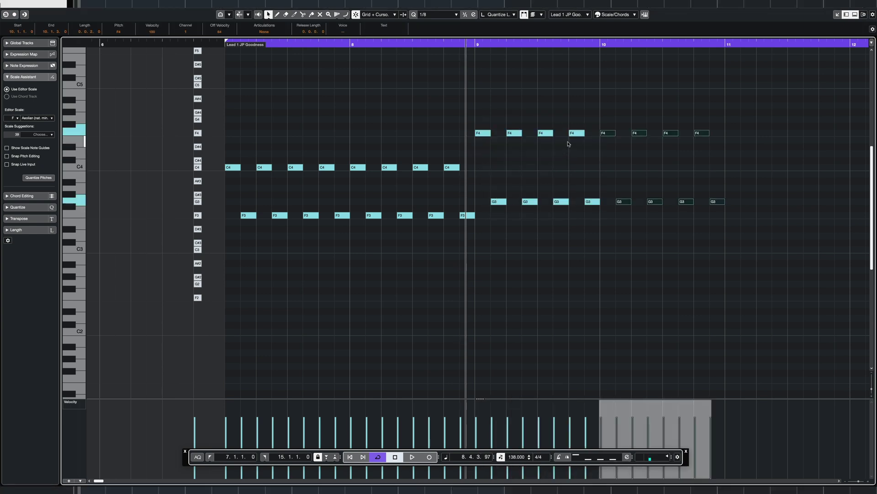
{"action": "key", "text": "g"}
{"action": "left_click_drag", "start_coordinate": [662, 109], "coordinate": [487, 217]}
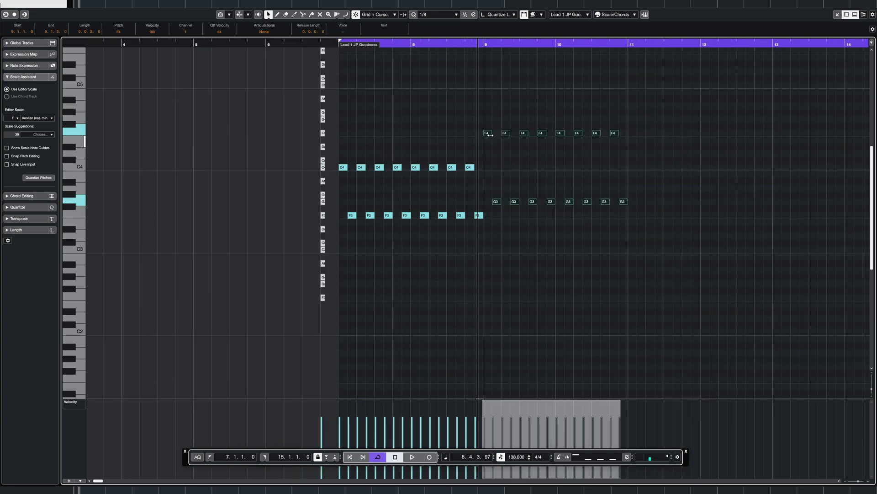
{"action": "key", "text": "alt+d"}
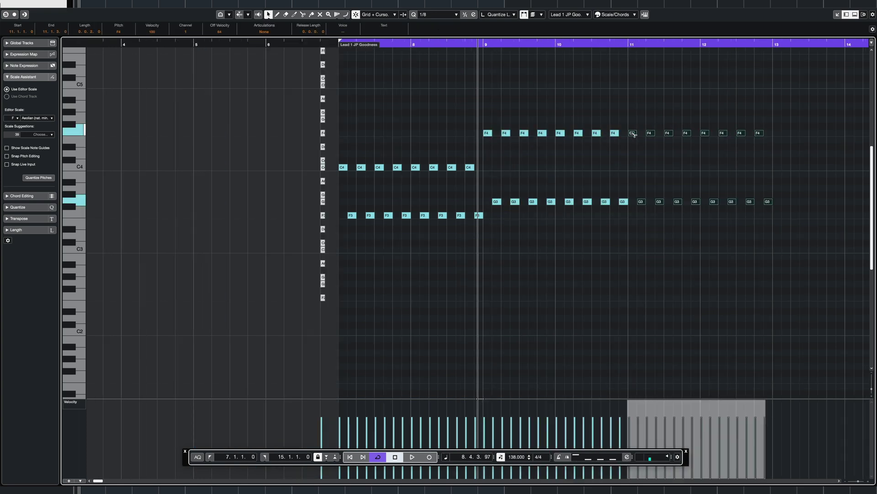
- Transpose the lower notes in bars 11–12 to G#3 and the upper notes to C4
{"action": "scroll", "coordinate": [630, 123], "scroll_direction": "right", "scroll_amount": 2}
{"action": "scroll", "coordinate": [630, 123], "scroll_direction": "right", "scroll_amount": 4}
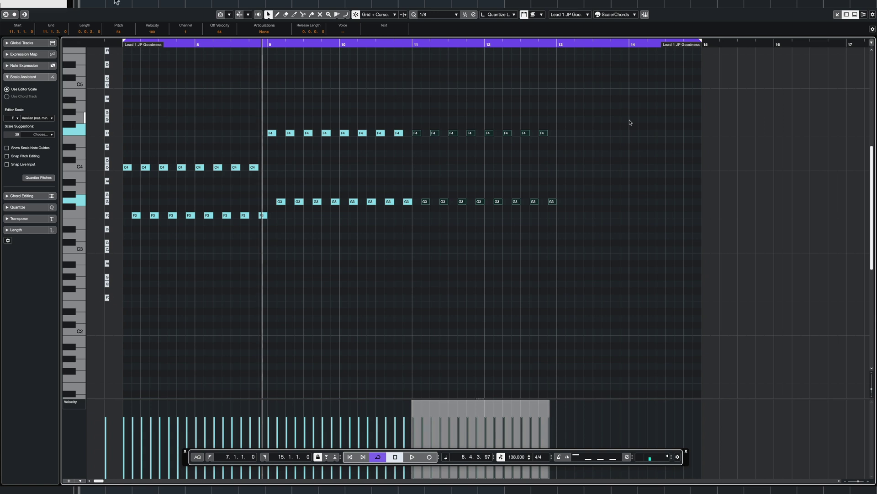
{"action": "key", "text": "Up"}
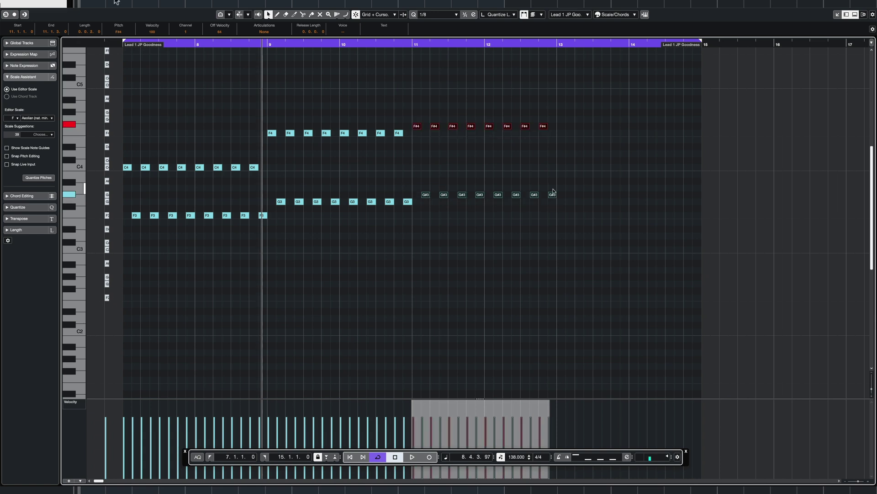
{"action": "left_click_drag", "start_coordinate": [574, 112], "coordinate": [421, 142]}
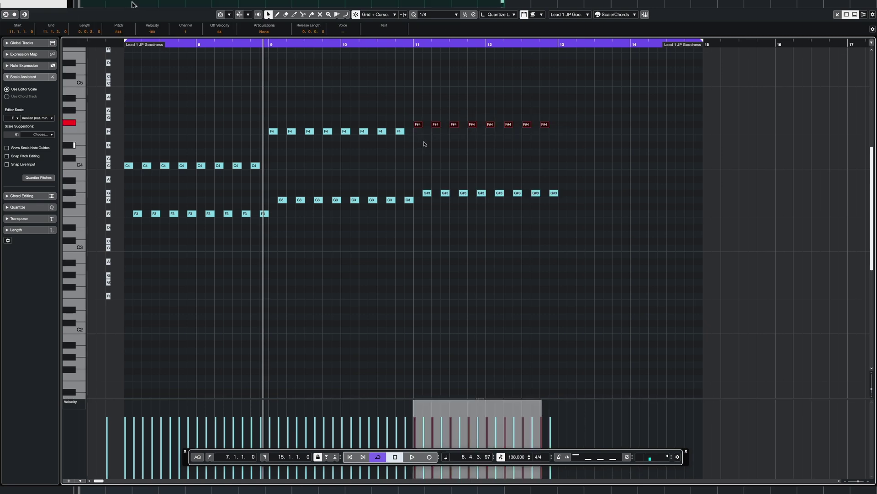
{"action": "key", "text": "Down"}
{"action": "key", "text": "Down"}
{"action": "key", "text": "Down"}
{"action": "key", "text": "Down"}
{"action": "key", "text": "Down"}
{"action": "key", "text": "Down"}
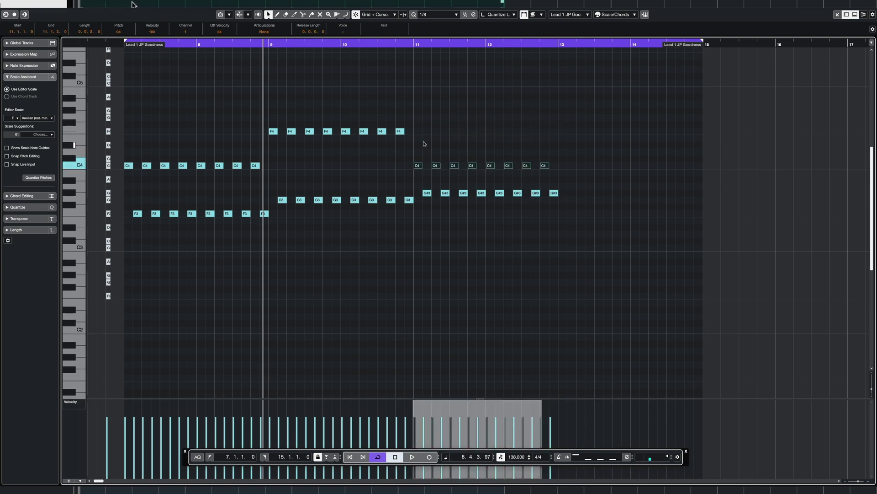
- Duplicate the C4–G#3 pattern from bars 11–12 into bars 13–14
{"action": "left_click", "coordinate": [595, 142]}
{"action": "left_click_drag", "start_coordinate": [612, 132], "coordinate": [419, 212]}
{"action": "key", "text": "super+d"}
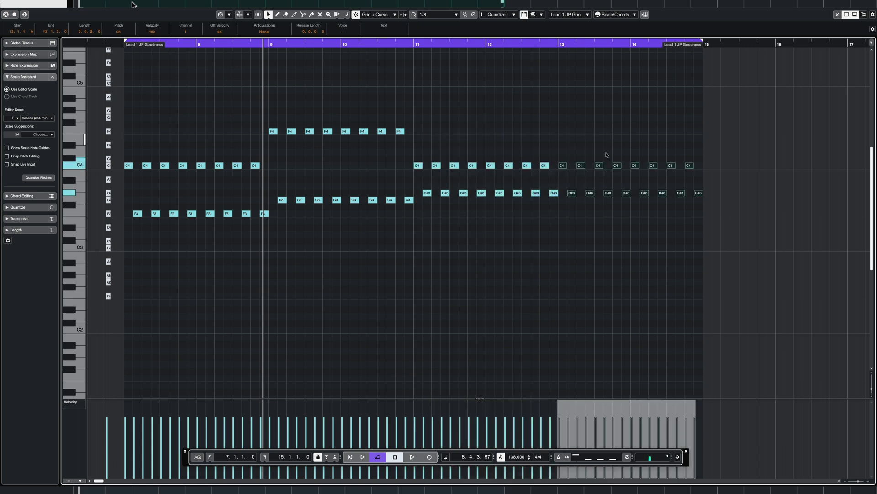
- Lower the upper notes in bar 13 to A#3 and raise those in bar 14 to D#4
{"action": "left_click_drag", "start_coordinate": [624, 158], "coordinate": [558, 176]}
{"action": "key", "text": "Down"}
{"action": "key", "text": "Down"}
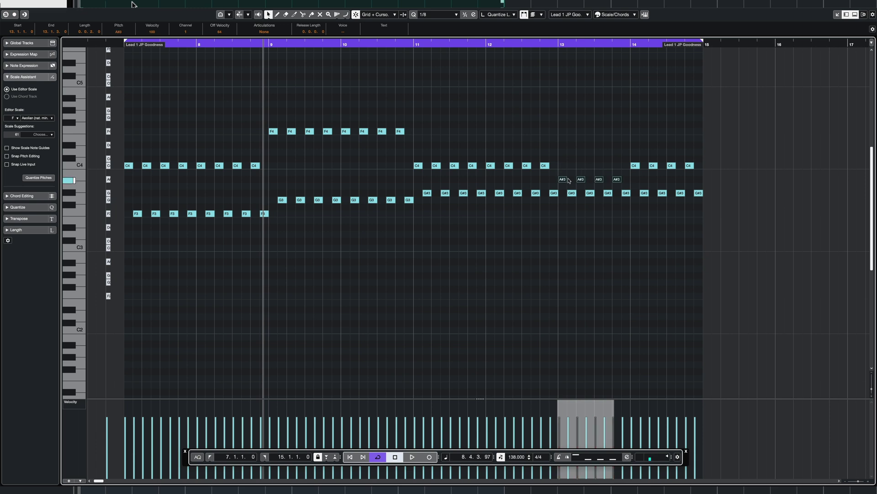
{"action": "left_click_drag", "start_coordinate": [715, 155], "coordinate": [627, 170]}
{"action": "key", "text": "Up"}
{"action": "key", "text": "Up"}
{"action": "key", "text": "Up"}
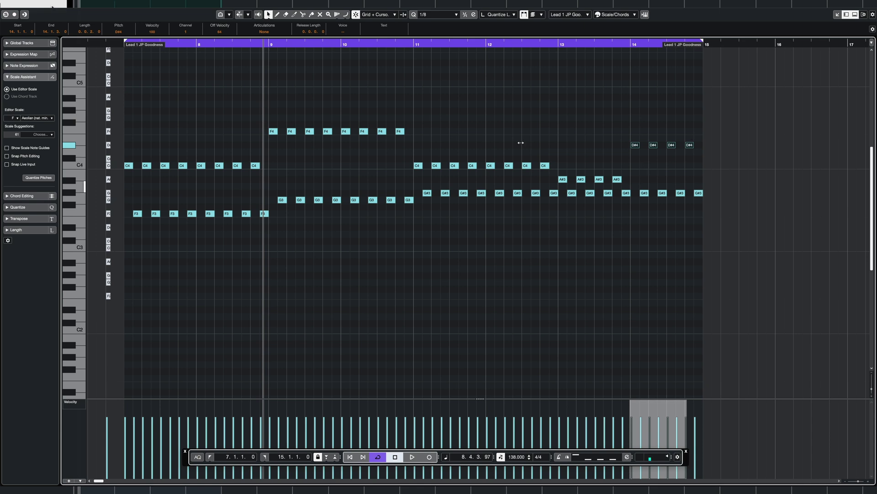
- Play back the full melody and set the cycle range to run from bar 7 to bar 15
{"action": "key", "text": "space"}
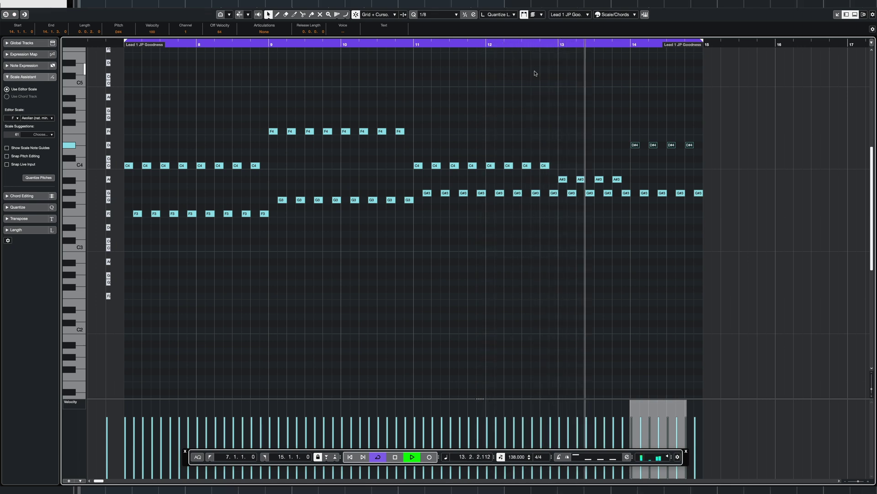
{"action": "left_click", "coordinate": [537, 101]}
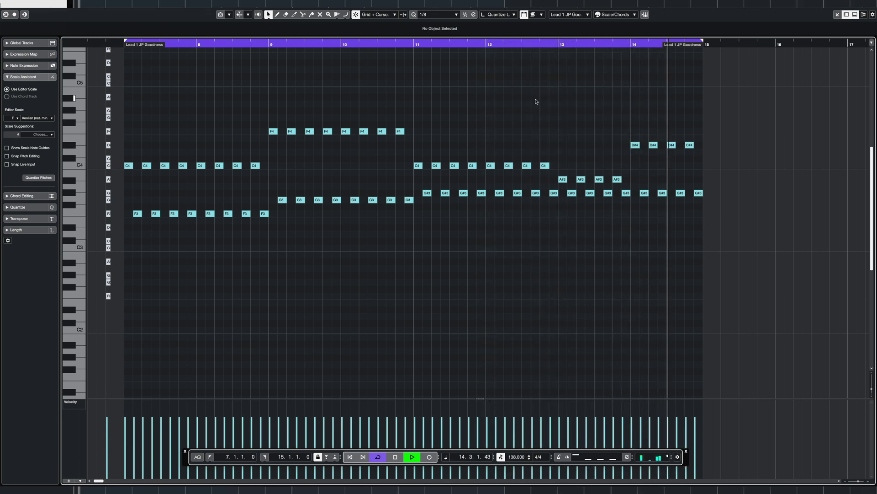
{"action": "key", "text": "space"}
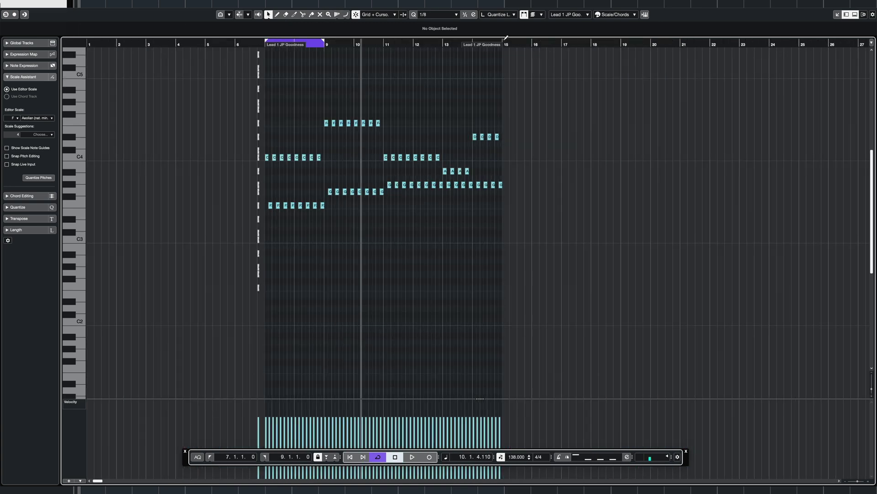
{"action": "left_click", "coordinate": [503, 42], "text": "alt"}
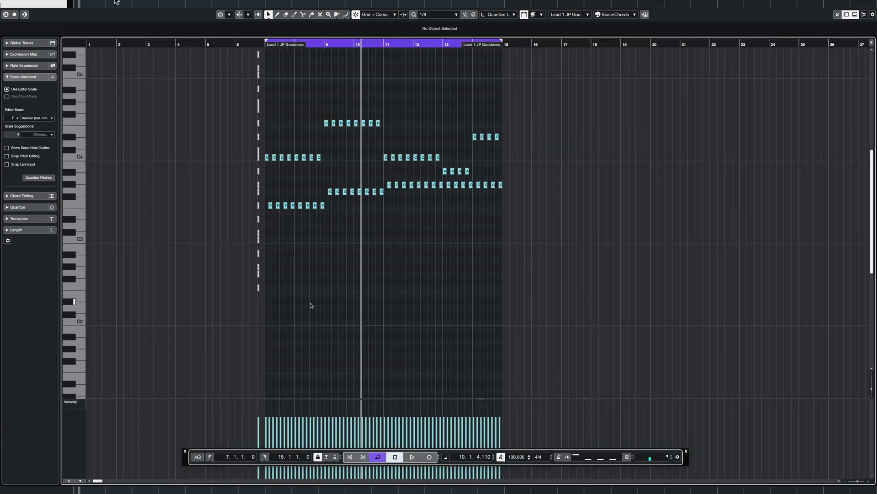
- Draw a 1/16 C#2 note at the start of bar 7, followed by a 1/16 C#3 note
{"action": "key", "text": "h"}
{"action": "key", "text": "h"}
{"action": "key", "text": "h"}
{"action": "key", "text": "h"}
{"action": "key", "text": "h"}
{"action": "key", "text": "h"}
{"action": "key", "text": "h"}
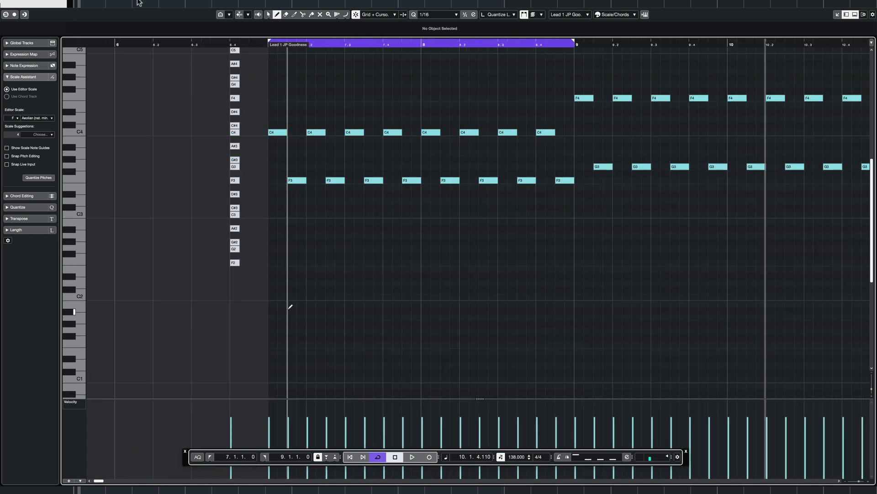
{"action": "left_click", "coordinate": [274, 289]}
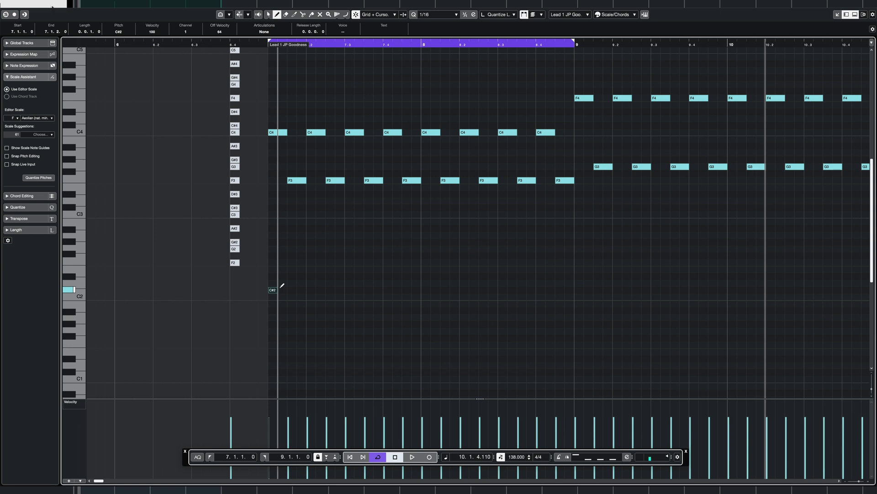
{"action": "left_click", "coordinate": [273, 371]}
{"action": "key", "text": "ctrl+z"}
{"action": "key", "text": "ctrl+z"}
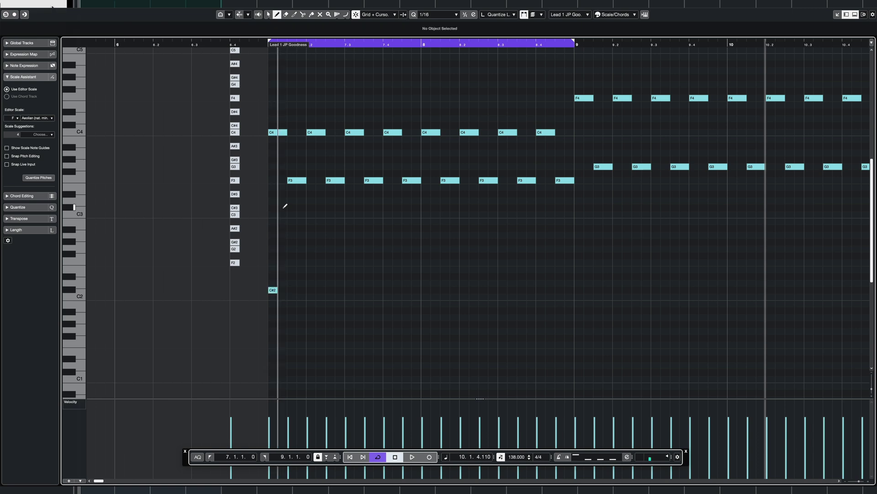
{"action": "left_click", "coordinate": [281, 207]}
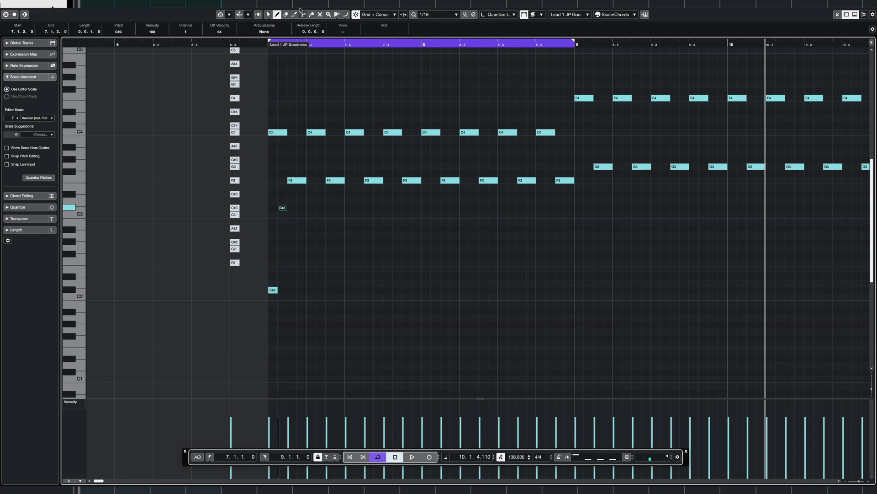
- Duplicate the C#2–C#3 note pair repeatedly until it fills bars 7 and 8
{"action": "left_click", "coordinate": [268, 14]}
{"action": "left_click_drag", "start_coordinate": [304, 201], "coordinate": [253, 327]}
{"action": "key", "text": "alt+d"}
{"action": "key", "text": "alt+d"}
{"action": "key", "text": "alt+d"}
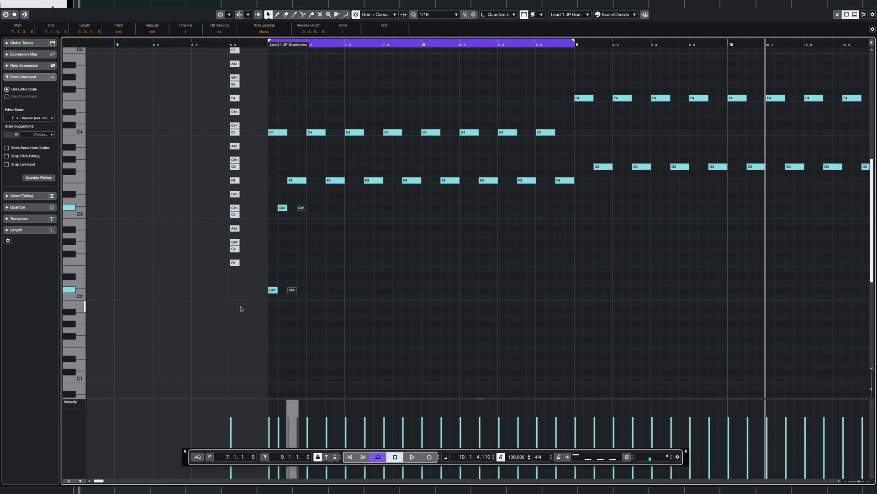
{"action": "key", "text": "alt+d"}
{"action": "key", "text": "alt+d"}
{"action": "key", "text": "alt+d"}
{"action": "key", "text": "alt+d"}
{"action": "key", "text": "alt+d"}
{"action": "key", "text": "alt+d"}
{"action": "key", "text": "alt+d"}
{"action": "key", "text": "alt+d"}
{"action": "key", "text": "alt+d"}
{"action": "key", "text": "alt+d"}
{"action": "key", "text": "alt+d"}
{"action": "key", "text": "alt+d"}
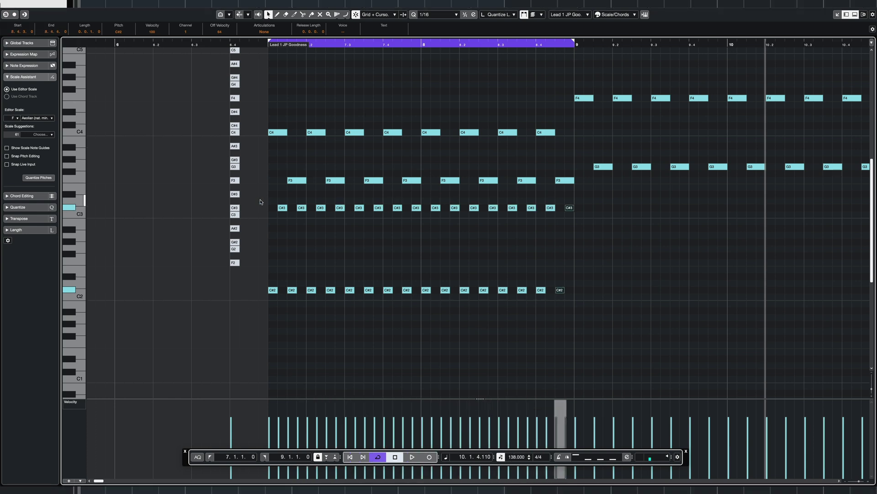
- Audition bars 7–8 with and without the C#2 and C#3 notes, deleting and restoring them for comparison
{"action": "left_click_drag", "start_coordinate": [260, 202], "coordinate": [636, 287]}
{"action": "left_click", "coordinate": [637, 285]}
{"action": "key", "text": "space"}
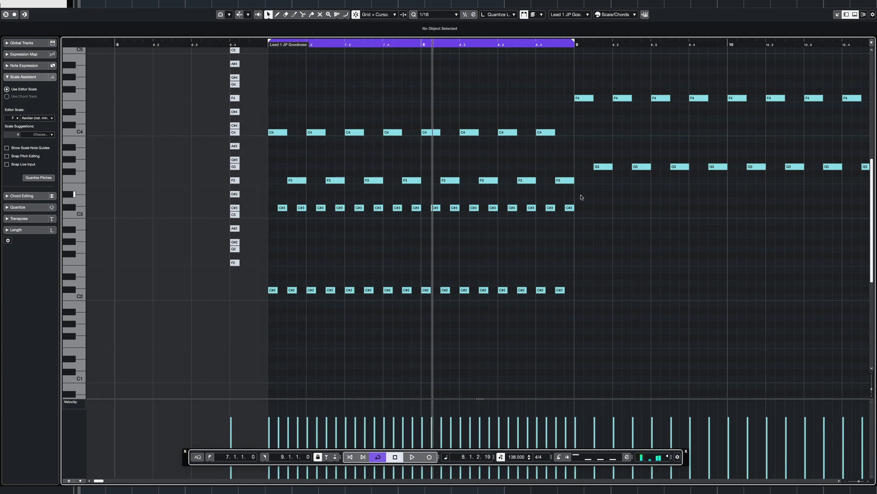
{"action": "left_click_drag", "start_coordinate": [582, 197], "coordinate": [268, 319]}
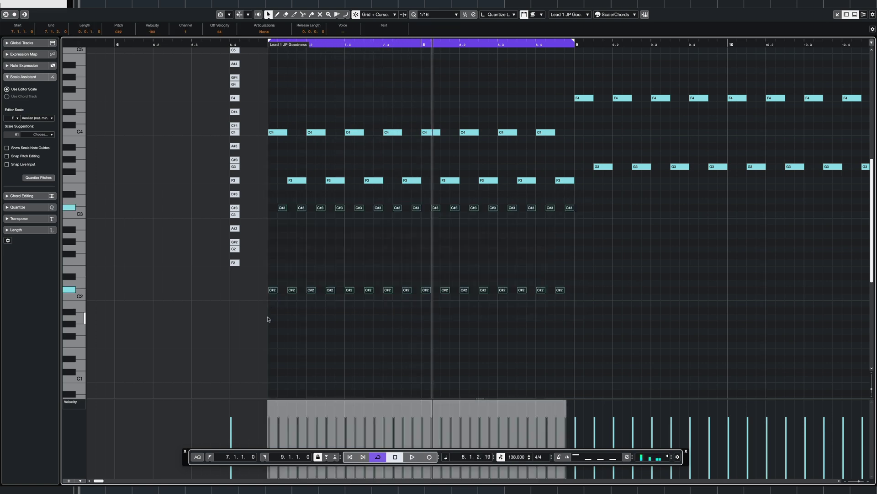
{"action": "key", "text": "Delete"}
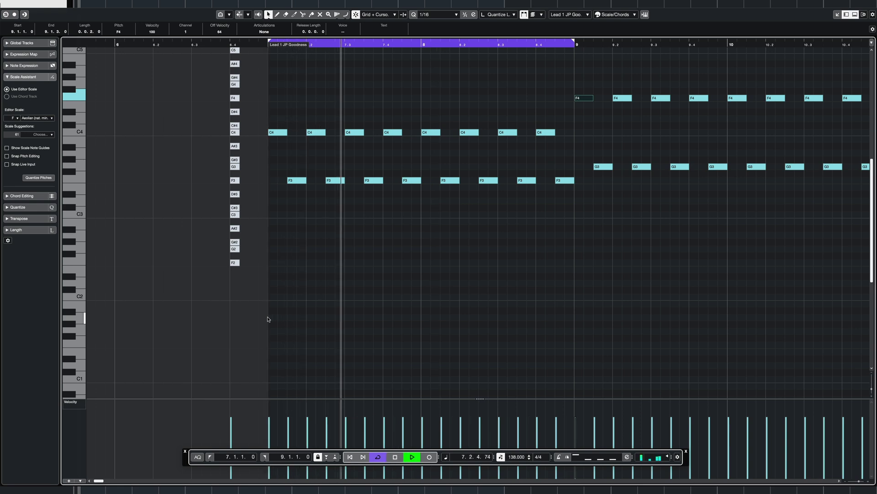
{"action": "key", "text": "ctrl+z"}
{"action": "key", "text": "space"}
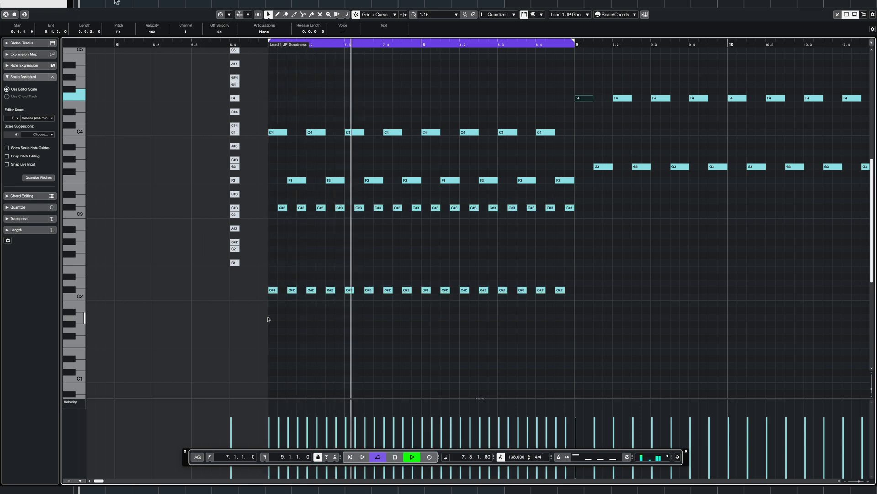
{"action": "key", "text": "space"}
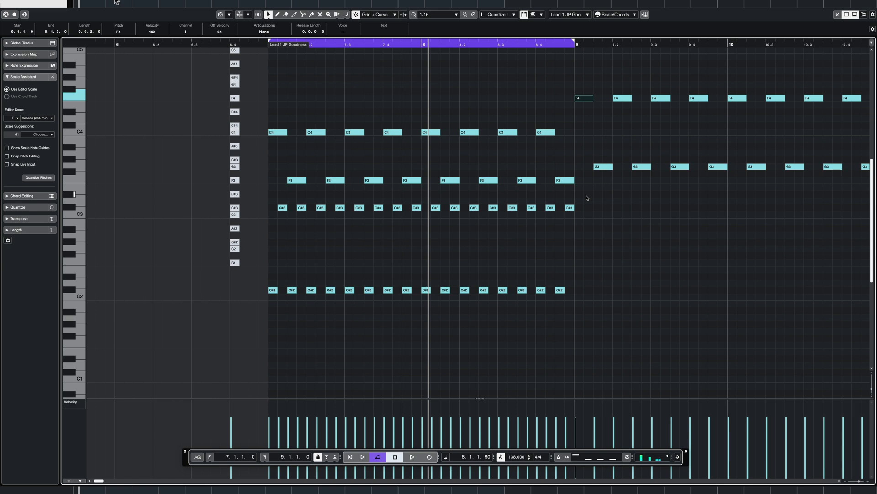
- Try transposing the C#2 and C#3 notes in bars 7–8 down to F1 and F2, and audition them
{"action": "left_click_drag", "start_coordinate": [587, 199], "coordinate": [262, 315]}
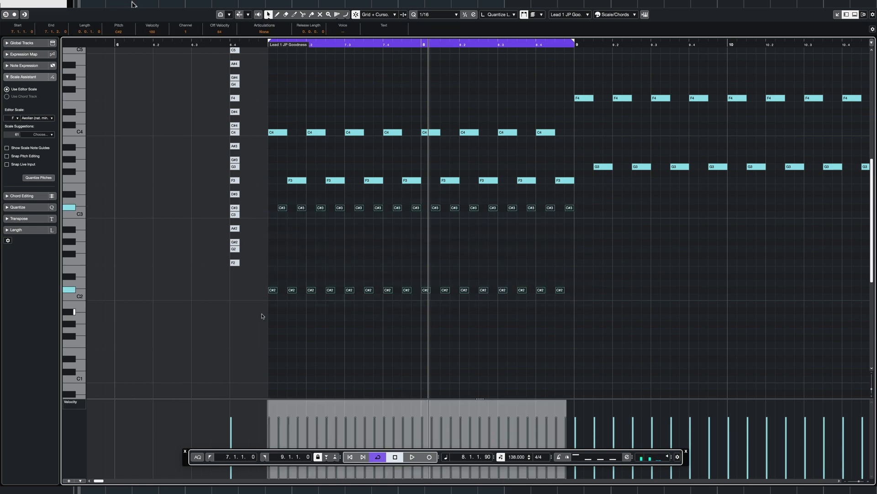
{"action": "key", "text": "Down"}
{"action": "key", "text": "Down"}
{"action": "key", "text": "Down"}
{"action": "key", "text": "Down"}
{"action": "key", "text": "Down"}
{"action": "key", "text": "Down"}
{"action": "key", "text": "Down"}
{"action": "key", "text": "Down"}
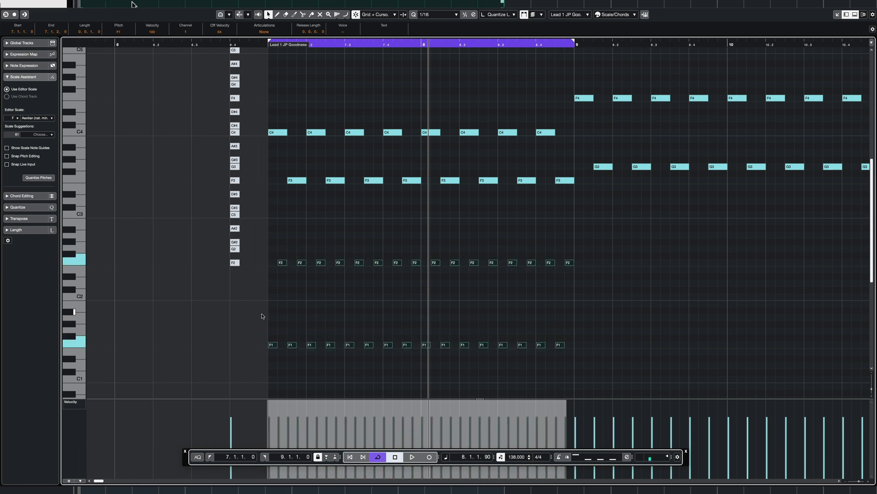
{"action": "key", "text": "space"}
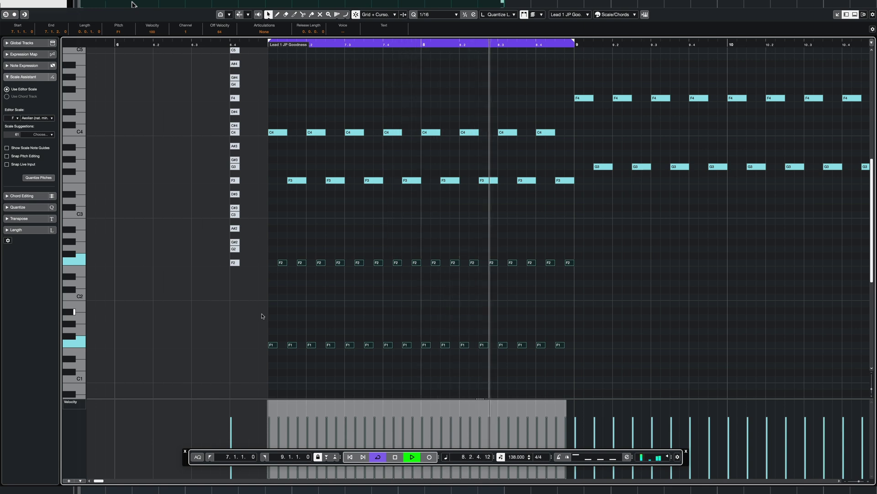
{"action": "key", "text": "space"}
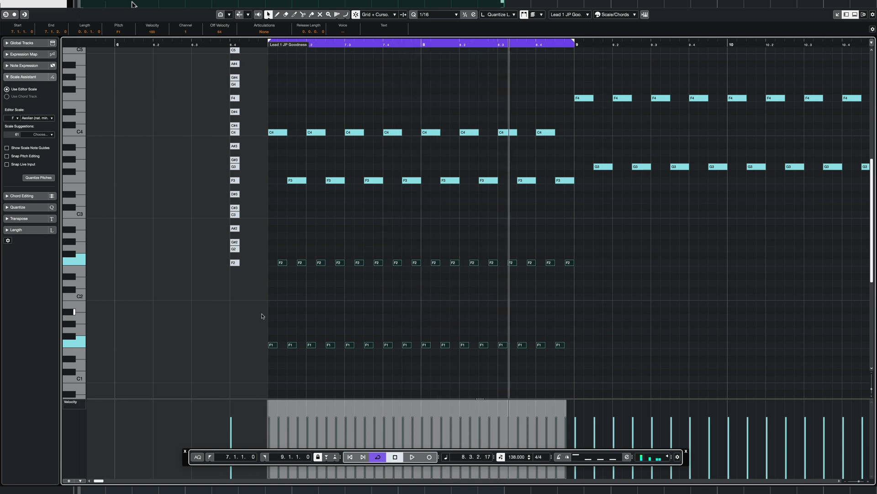
- Transpose the F1 and F2 notes in bars 7–8 back up to C#2 and C#3
{"action": "key", "text": "Up"}
{"action": "key", "text": "Up"}
{"action": "key", "text": "Up"}
{"action": "key", "text": "Up"}
{"action": "key", "text": "Up"}
{"action": "key", "text": "Up"}
{"action": "key", "text": "Up"}
{"action": "key", "text": "Up"}
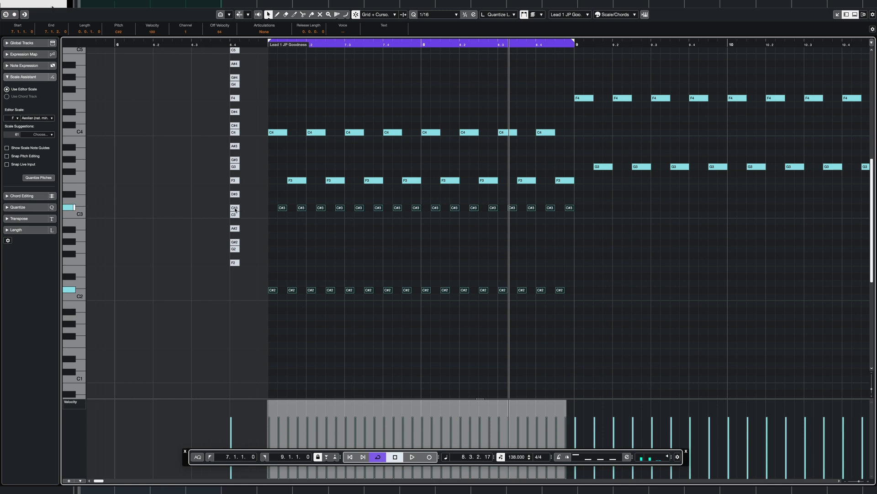
- Copy the C#2 and C#3 bass notes from bars 7–8 to bars 9–10, transposed up to D#2 and D#3
{"action": "left_click", "coordinate": [257, 207]}
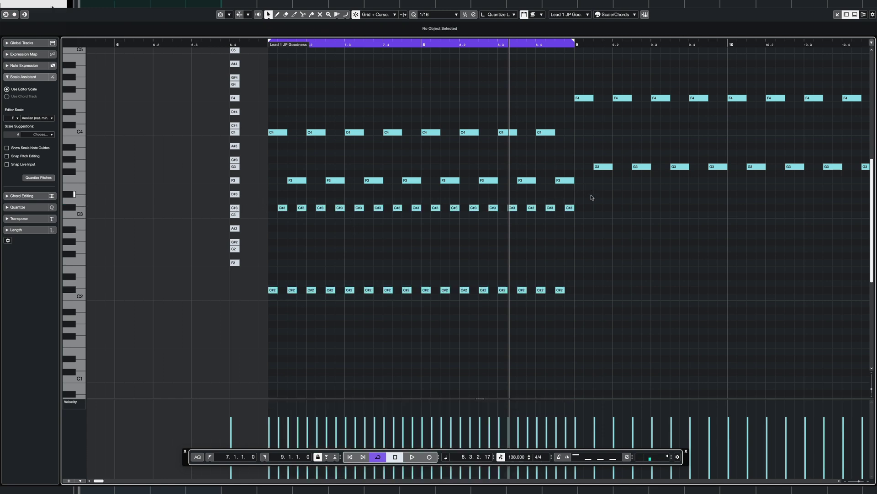
{"action": "left_click_drag", "start_coordinate": [592, 202], "coordinate": [576, 275]}
{"action": "key", "text": "g"}
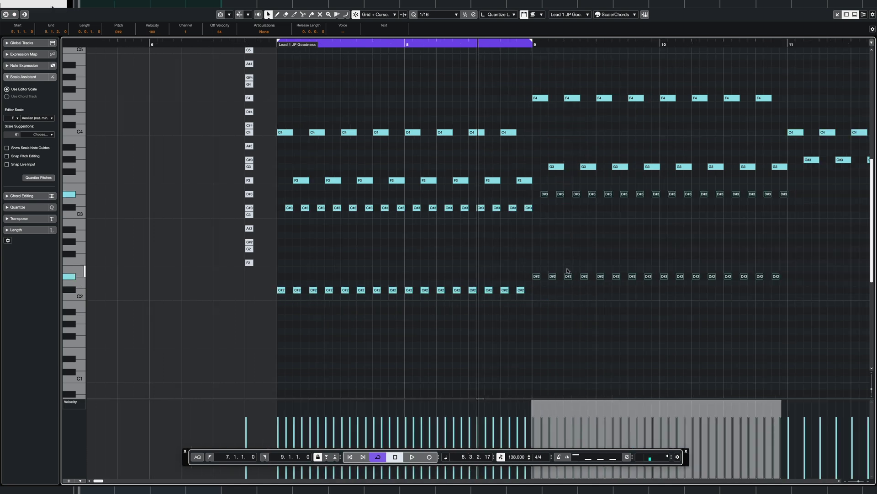
- Copy the D#2 and D#3 bass notes to bars 11–12 as F2 and F3, and repeat those in bars 13–14
{"action": "left_click_drag", "start_coordinate": [527, 278], "coordinate": [741, 264]}
{"action": "scroll", "coordinate": [634, 249], "scroll_direction": "right", "scroll_amount": 3}
{"action": "scroll", "coordinate": [634, 249], "scroll_direction": "right", "scroll_amount": 3}
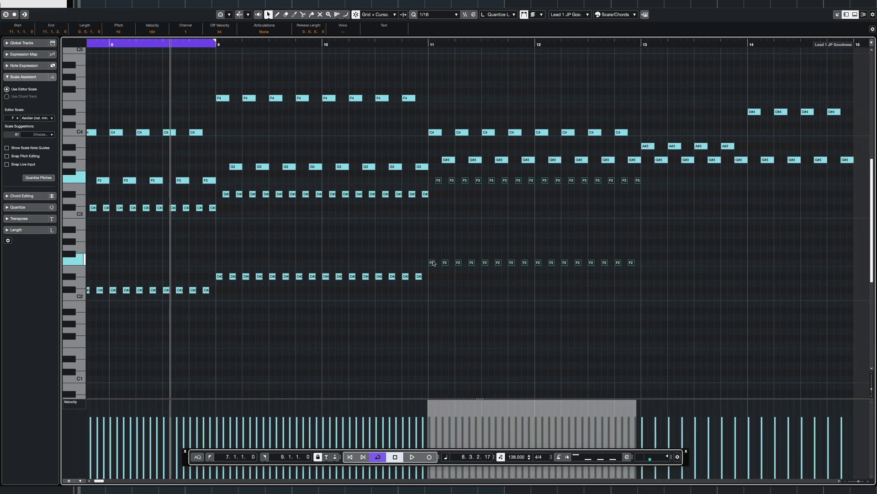
{"action": "left_click_drag", "start_coordinate": [434, 264], "coordinate": [648, 263]}
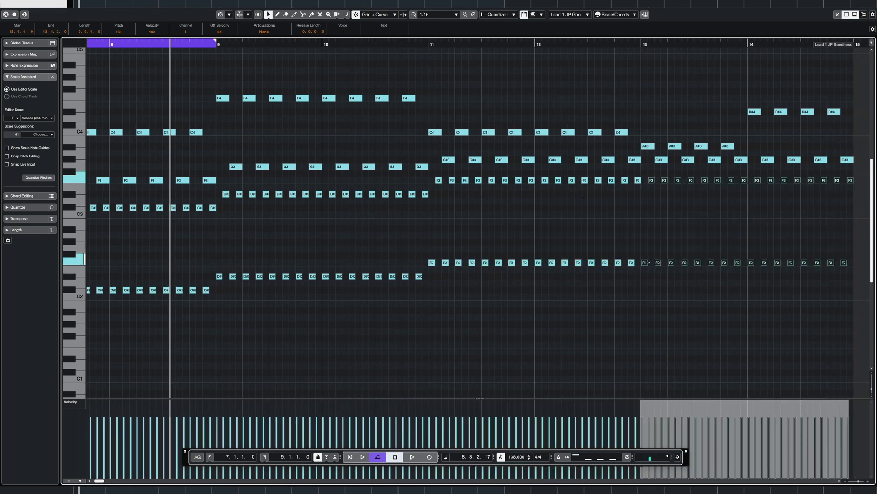
- Extend the loop end to bar 15 and audition the lead with its new bass notes
{"action": "scroll", "coordinate": [594, 219], "scroll_direction": "right", "scroll_amount": 1}
{"action": "key", "text": "space"}
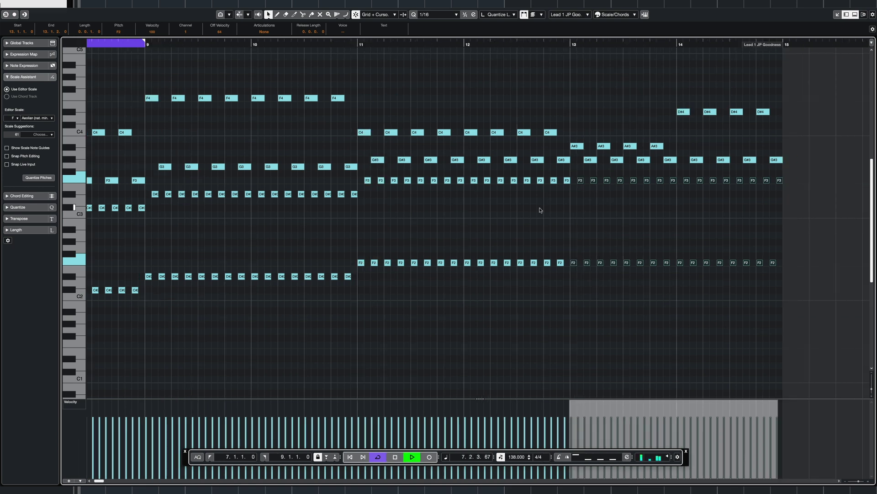
{"action": "left_click", "coordinate": [783, 42], "text": "alt"}
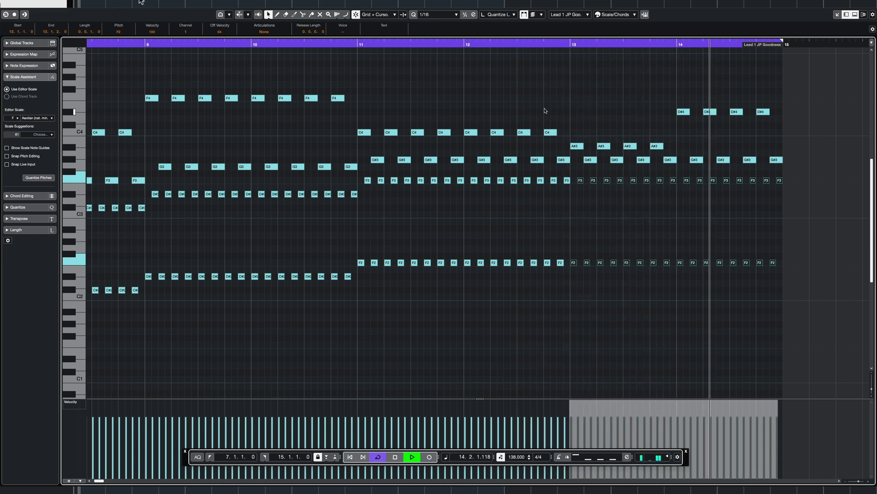
{"action": "key", "text": "space"}
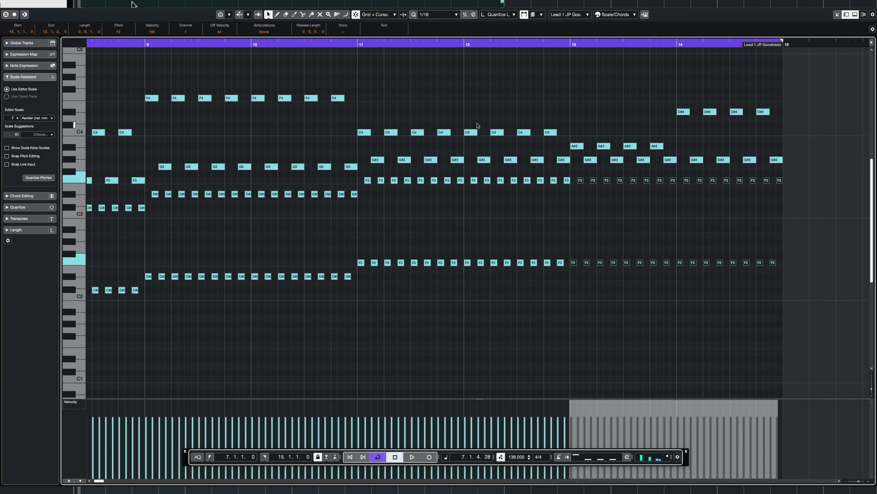
- Transpose the last three F4 melody notes in bar 10 down to D#4
{"action": "scroll", "coordinate": [294, 120], "scroll_direction": "left", "scroll_amount": 5}
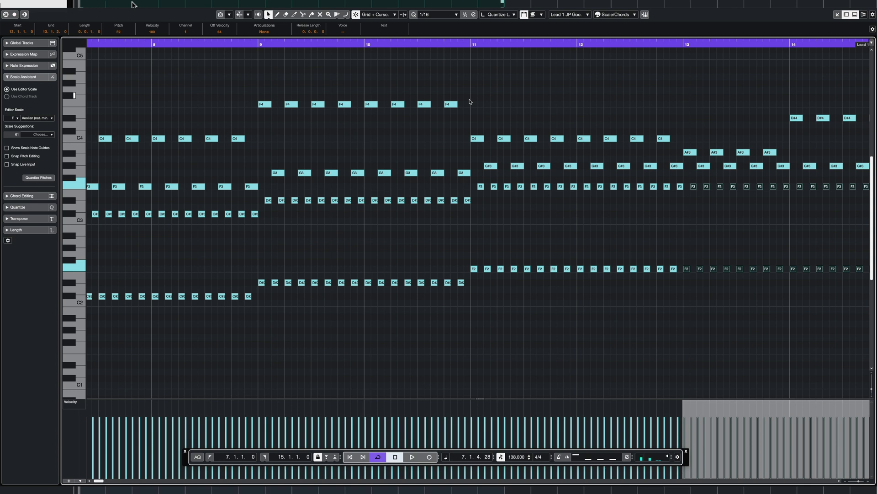
{"action": "left_click_drag", "start_coordinate": [470, 88], "coordinate": [379, 118]}
{"action": "left_click_drag", "start_coordinate": [236, 78], "coordinate": [347, 130]}
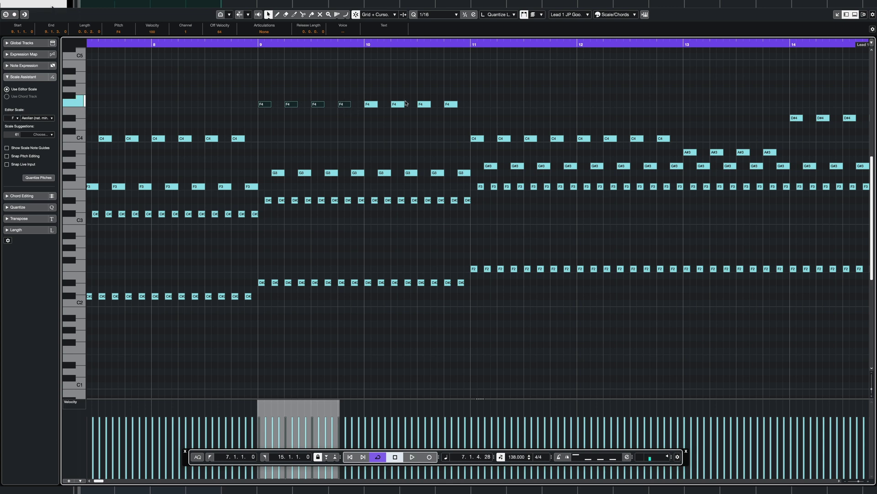
{"action": "left_click_drag", "start_coordinate": [391, 90], "coordinate": [397, 133]}
{"action": "key", "text": "Down"}
{"action": "key", "text": "Down"}
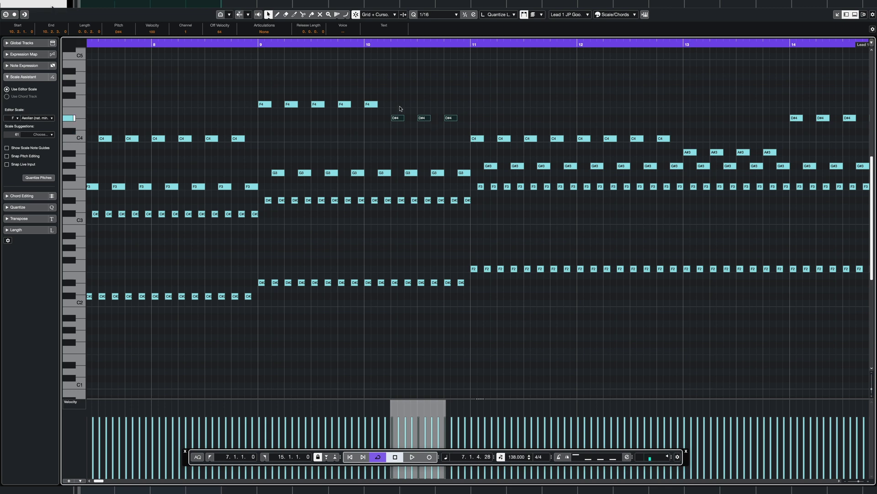
- Audition the lead from bar 9 with the D#4 notes in bar 10
{"action": "left_click_drag", "start_coordinate": [385, 97], "coordinate": [446, 129]}
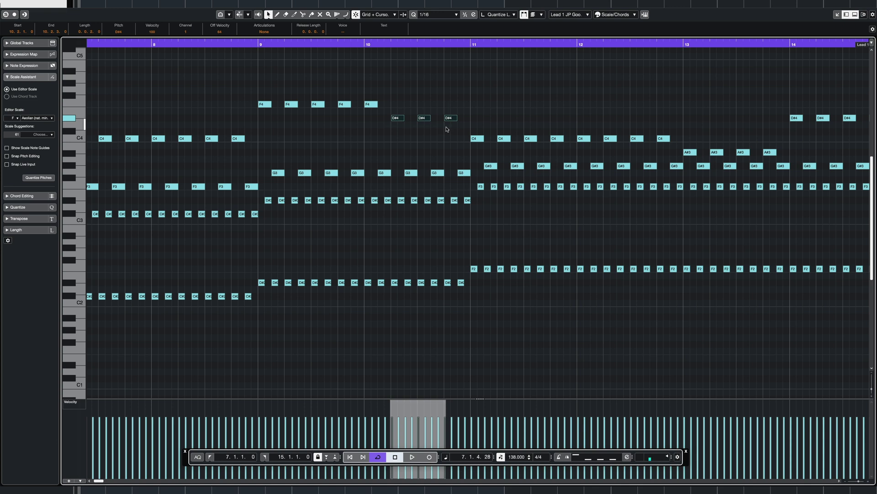
{"action": "left_click", "coordinate": [269, 48]}
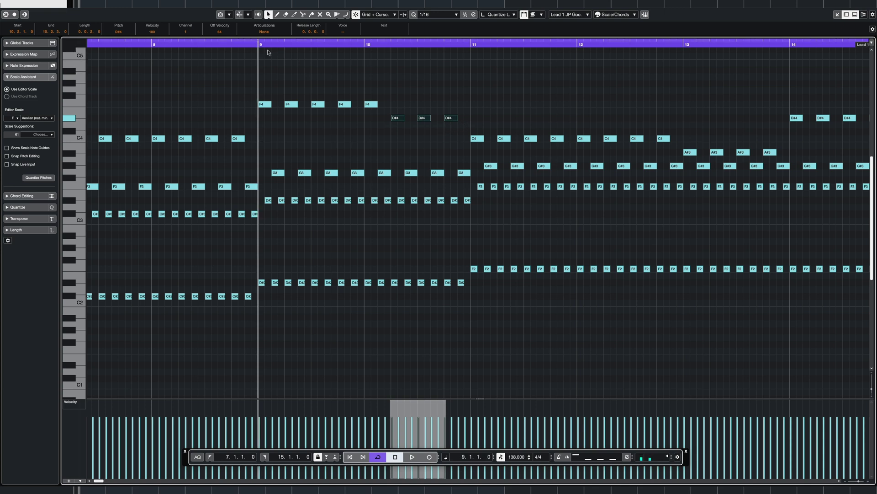
{"action": "key", "text": "space"}
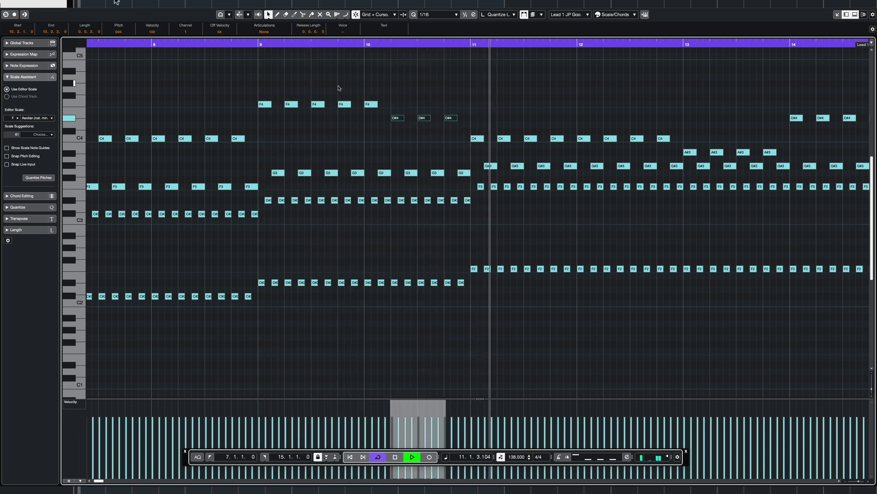
{"action": "key", "text": "space"}
- Audition from bar 9 with bar 10's last three upper notes transposed back up to F4, and return them to D#4
{"action": "key", "text": "Up"}
{"action": "key", "text": "Up"}
{"action": "left_click", "coordinate": [260, 43]}
{"action": "key", "text": "space"}
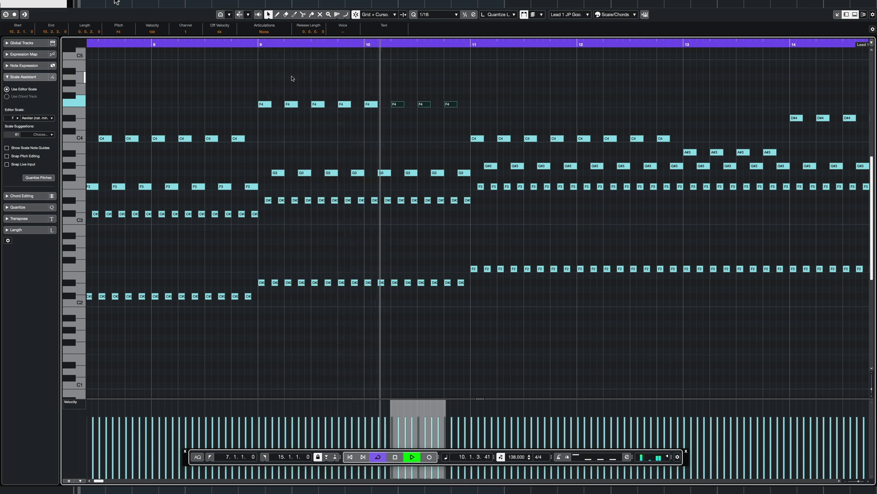
{"action": "key", "text": "space"}
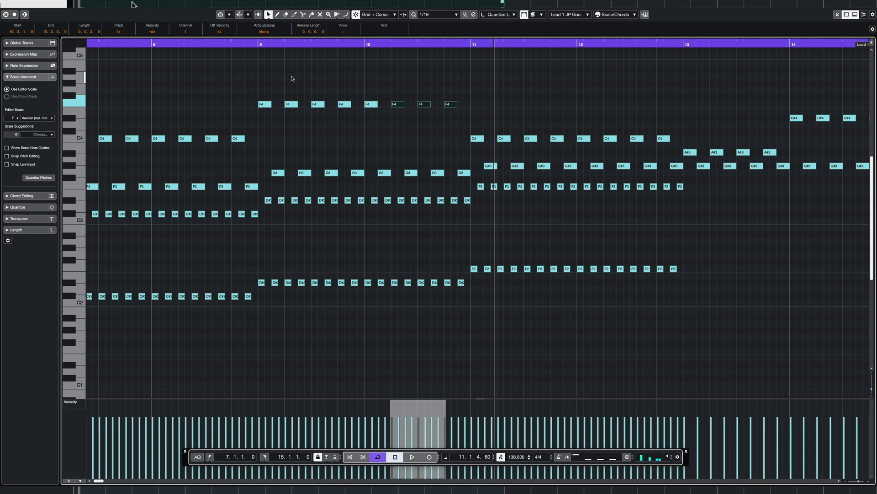
{"action": "key", "text": "Down"}
{"action": "key", "text": "Down"}
{"action": "left_click", "coordinate": [432, 106]}
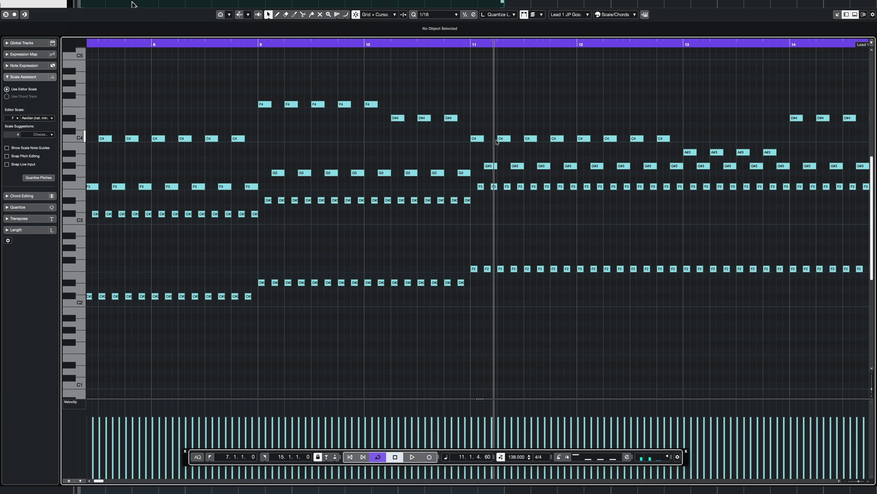
- Examine the upper melody line across bars 7–14, highlighting its C4, A#3 and D#4 note groups in turn
{"action": "scroll", "coordinate": [495, 121], "scroll_direction": "right", "scroll_amount": 3}
{"action": "left_click_drag", "start_coordinate": [434, 127], "coordinate": [632, 147]}
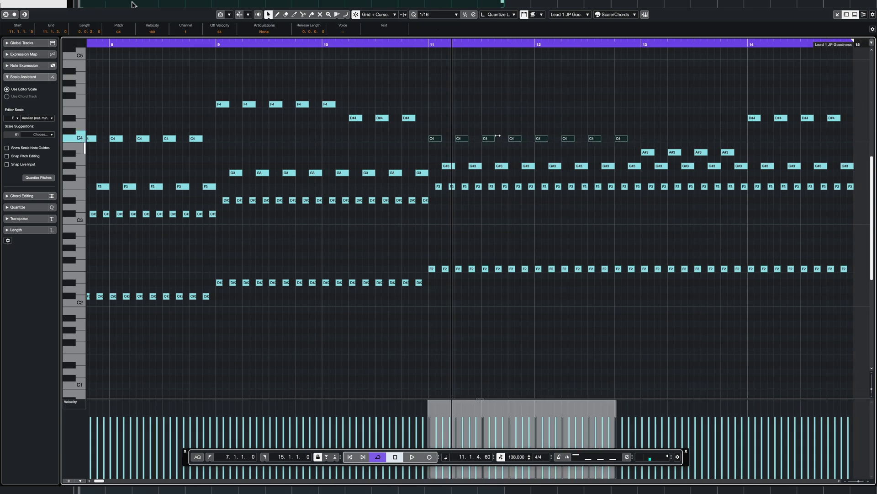
{"action": "scroll", "coordinate": [176, 131], "scroll_direction": "left", "scroll_amount": 5}
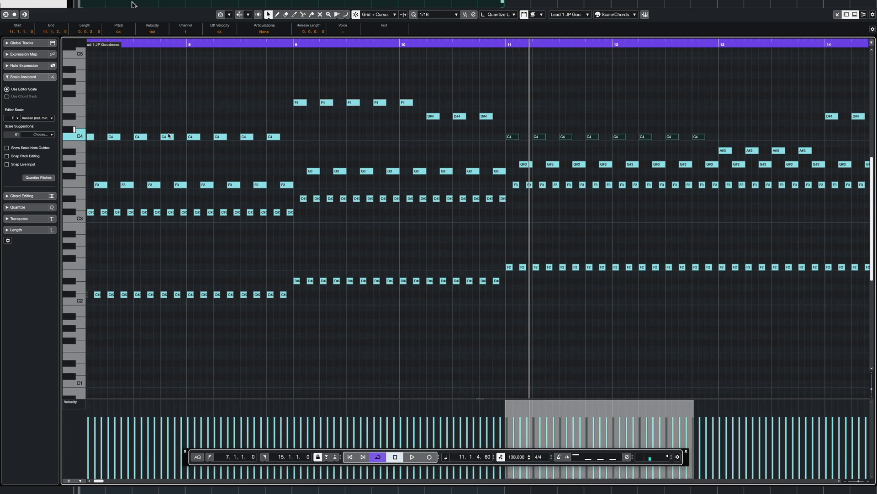
{"action": "left_click_drag", "start_coordinate": [360, 133], "coordinate": [146, 143]}
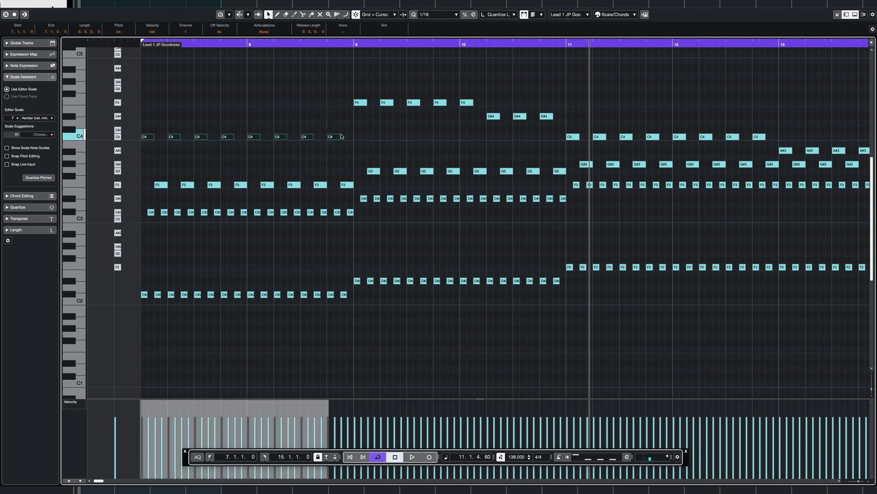
{"action": "left_click_drag", "start_coordinate": [346, 80], "coordinate": [769, 144]}
{"action": "scroll", "coordinate": [702, 85], "scroll_direction": "right", "scroll_amount": 1}
{"action": "scroll", "coordinate": [702, 85], "scroll_direction": "right", "scroll_amount": 10}
{"action": "left_click_drag", "start_coordinate": [533, 136], "coordinate": [430, 156]}
{"action": "left_click_drag", "start_coordinate": [507, 111], "coordinate": [679, 131]}
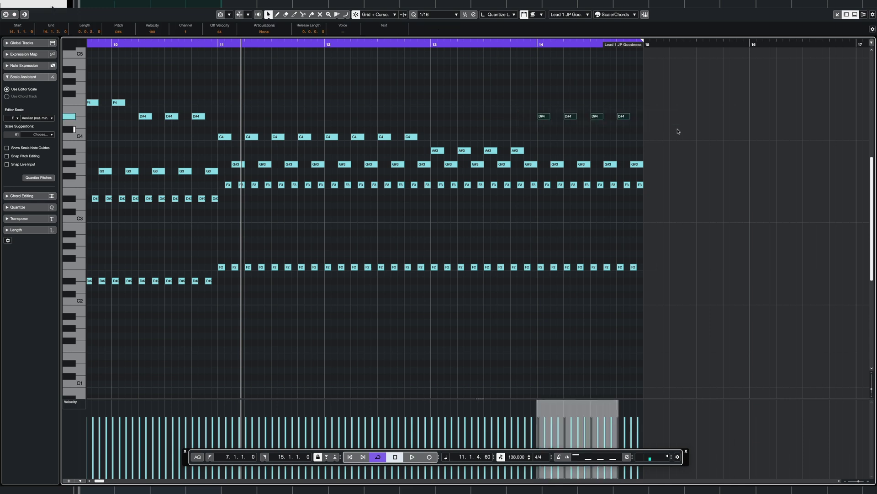
{"action": "left_click_drag", "start_coordinate": [224, 103], "coordinate": [143, 128]}
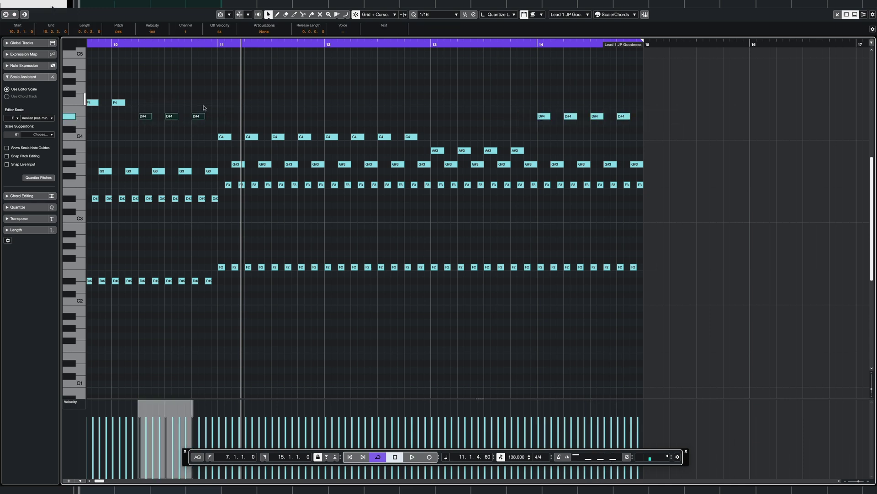
- Lengthen the Lead 1 JP Goodness part in the project so it ends at bar 23, and match the loop range to it
{"action": "key", "text": "Return"}
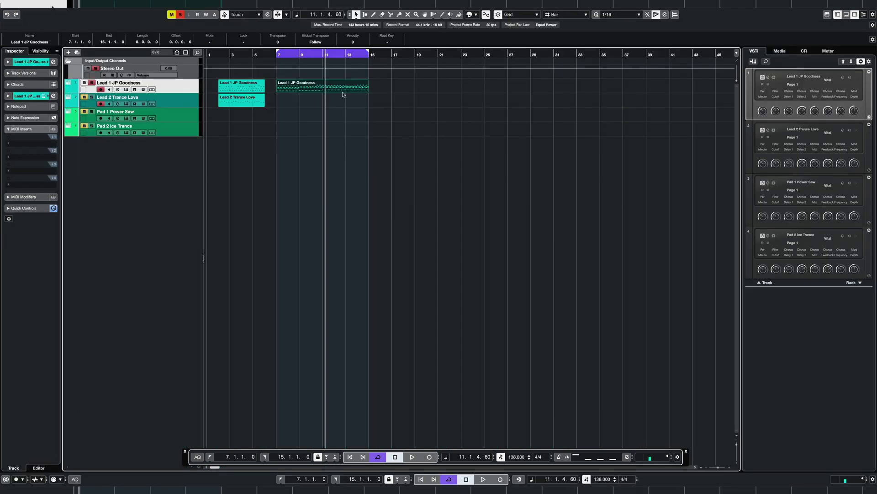
{"action": "left_click_drag", "start_coordinate": [368, 91], "coordinate": [459, 99]}
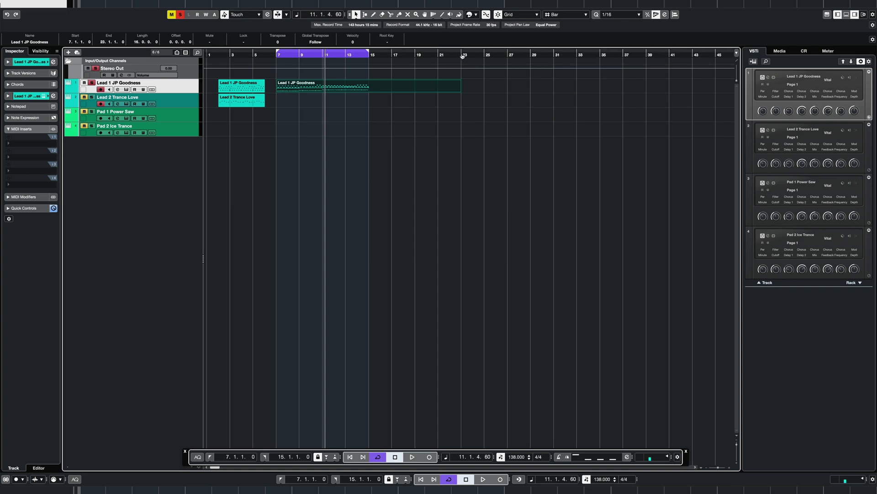
{"action": "key", "text": "p"}
- Reopen the lengthened part for note editing, copy all notes from bars 7–14 and paste them at bar 15
{"action": "double_click", "coordinate": [383, 90]}
{"action": "key", "text": "g"}
{"action": "key", "text": "g"}
{"action": "key", "text": "g"}
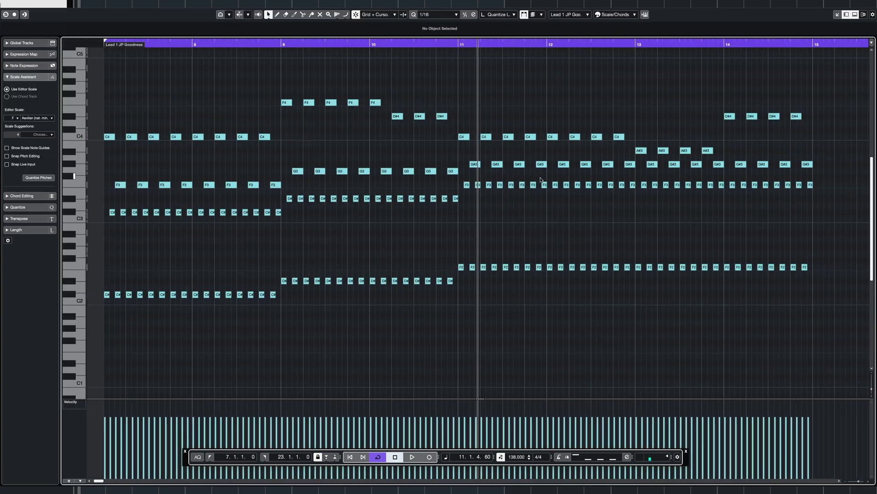
{"action": "scroll", "coordinate": [541, 179], "scroll_direction": "right", "scroll_amount": 10}
{"action": "scroll", "coordinate": [540, 180], "scroll_direction": "left", "scroll_amount": 10}
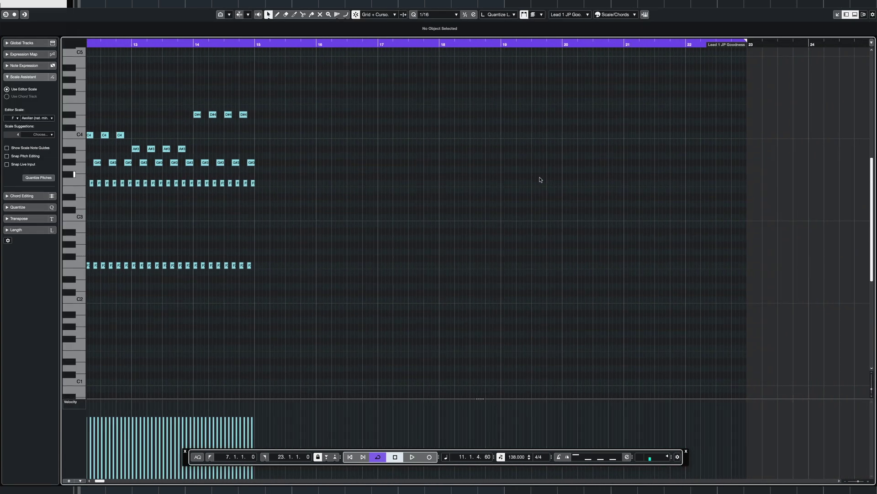
{"action": "left_click_drag", "start_coordinate": [254, 222], "coordinate": [230, 304]}
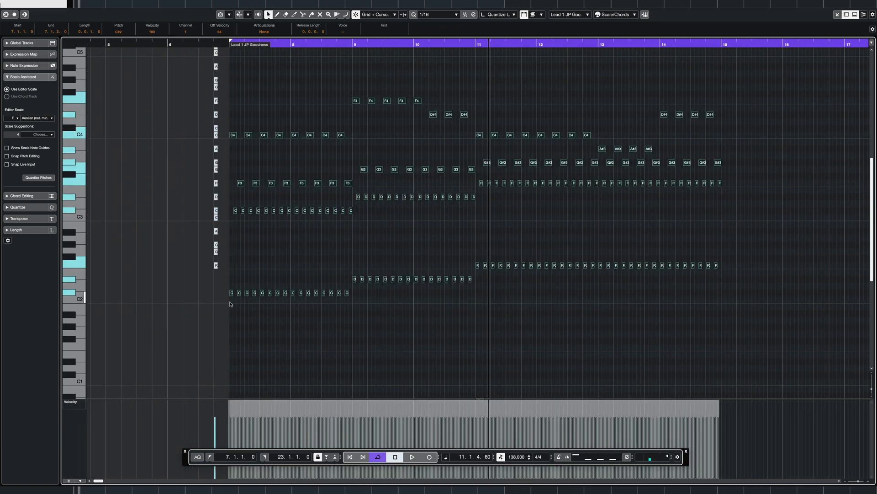
{"action": "scroll", "coordinate": [230, 302], "scroll_direction": "right", "scroll_amount": 7}
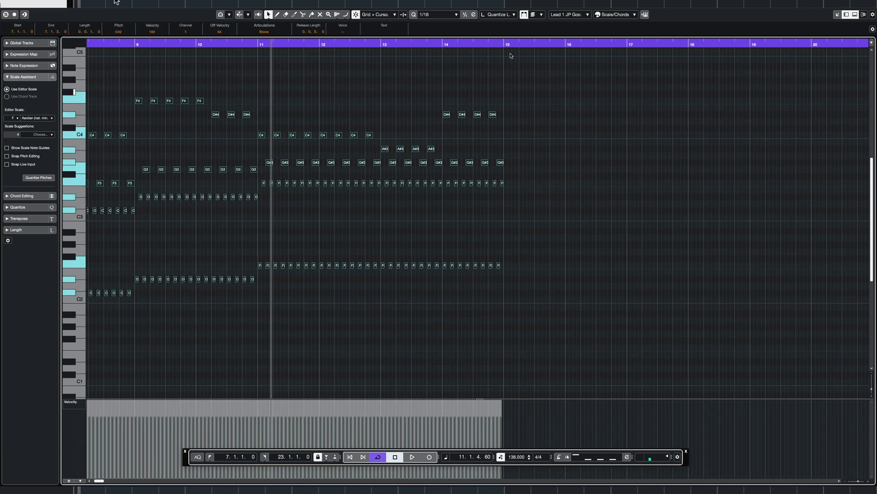
{"action": "left_click", "coordinate": [504, 43]}
{"action": "key", "text": "ctrl+v"}
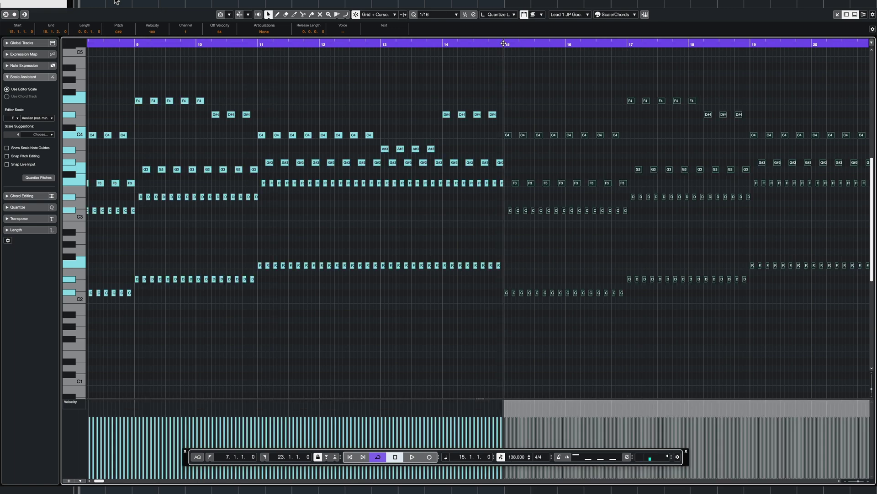
{"action": "left_click", "coordinate": [498, 139]}
- Cut all melody and bass notes from bars 17–18
{"action": "scroll", "coordinate": [498, 140], "scroll_direction": "right", "scroll_amount": 8}
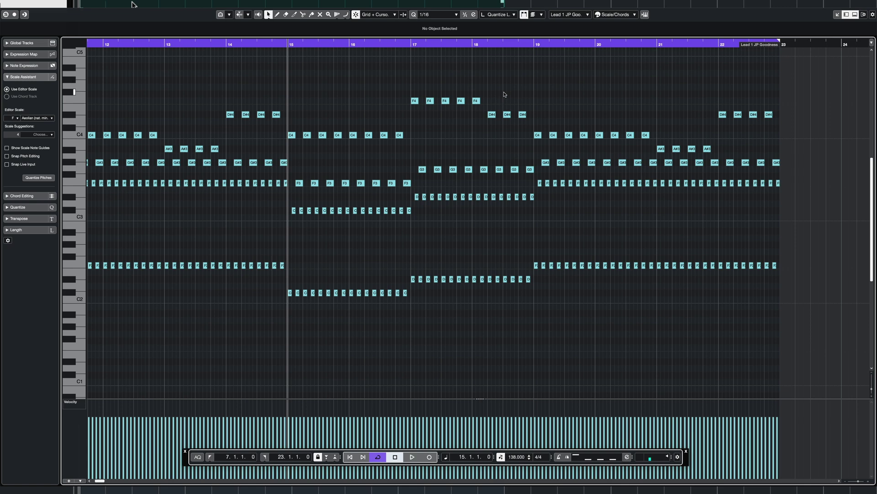
{"action": "left_click_drag", "start_coordinate": [533, 87], "coordinate": [410, 129]}
{"action": "left_click_drag", "start_coordinate": [561, 123], "coordinate": [623, 256]}
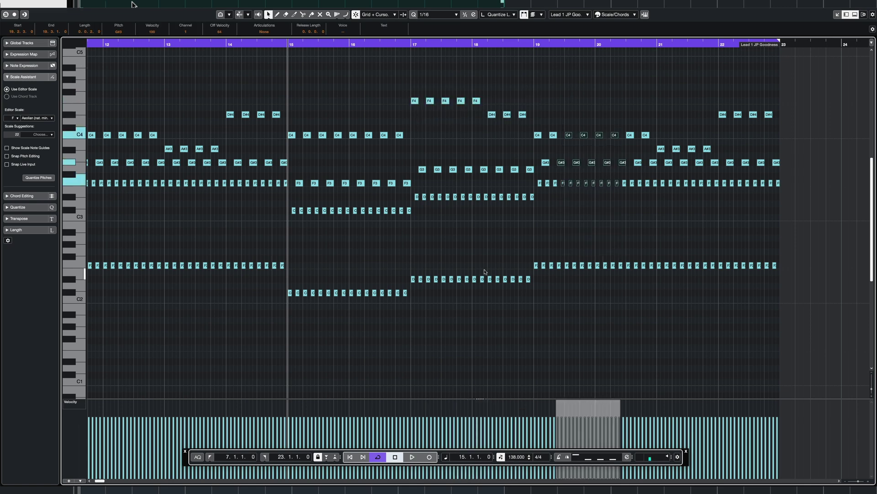
{"action": "left_click", "coordinate": [463, 285]}
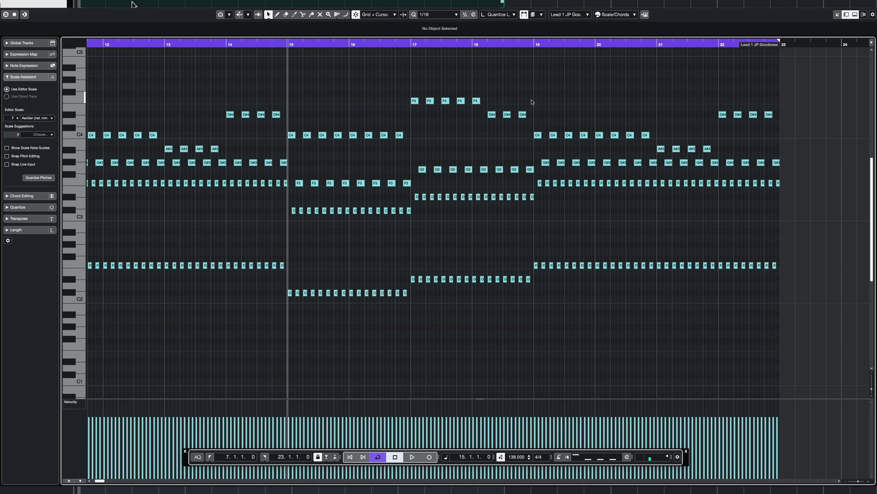
{"action": "left_click_drag", "start_coordinate": [533, 86], "coordinate": [413, 288]}
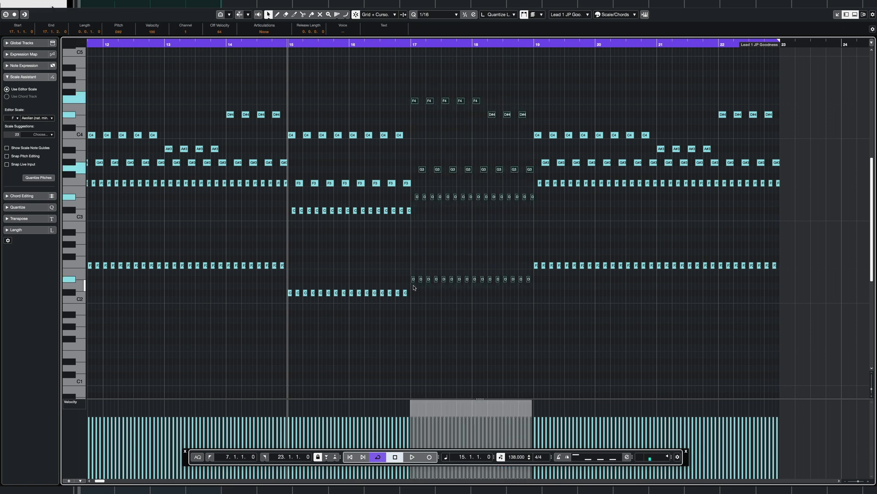
{"action": "key", "text": "Delete"}
- Move the notes of bars 19–20 back to bar 17 and paste the cut notes at bar 19
{"action": "left_click_drag", "start_coordinate": [518, 115], "coordinate": [656, 285]}
{"action": "left_click_drag", "start_coordinate": [539, 137], "coordinate": [415, 136]}
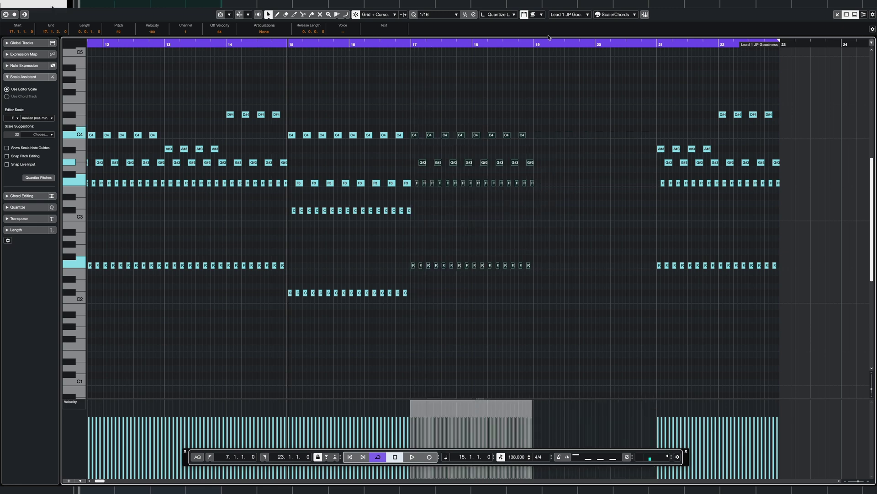
{"action": "left_click", "coordinate": [534, 43]}
{"action": "key", "text": "ctrl+v"}
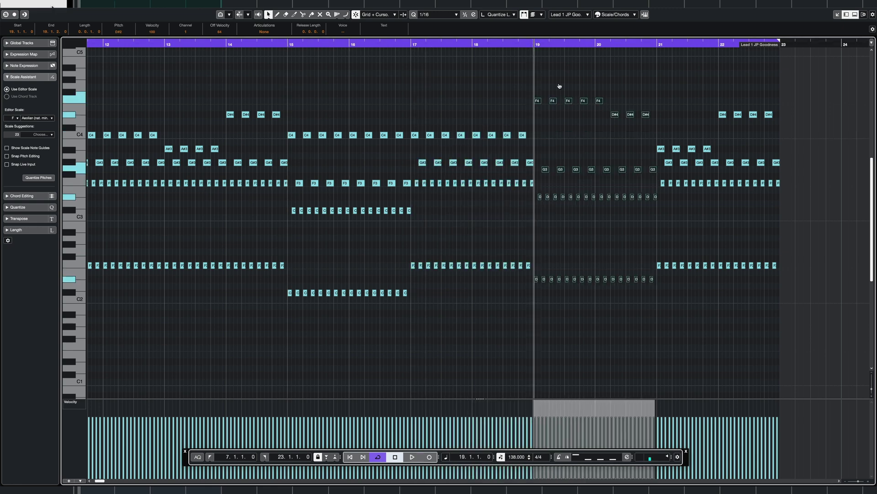
{"action": "left_click_drag", "start_coordinate": [494, 98], "coordinate": [457, 334]}
{"action": "left_click_drag", "start_coordinate": [589, 67], "coordinate": [624, 296]}
{"action": "left_click", "coordinate": [424, 96]}
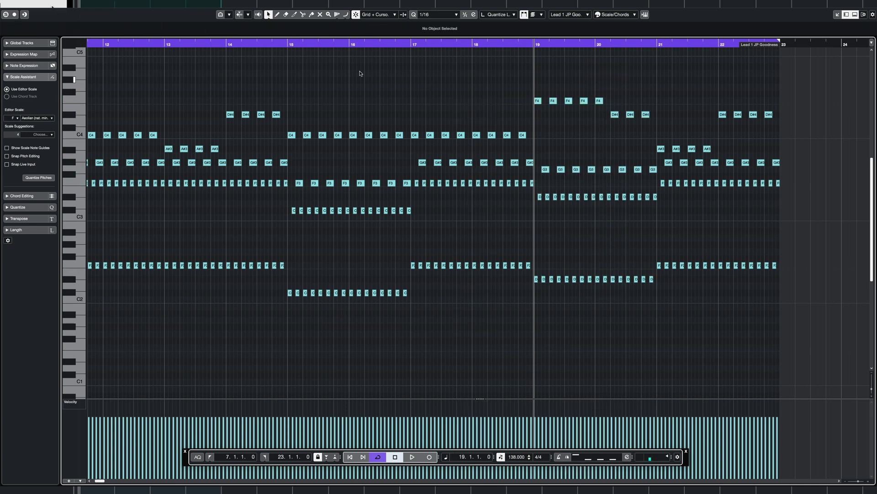
- Play back the lead from bar 15 to hear the rearranged chords
{"action": "left_click", "coordinate": [291, 45]}
{"action": "key", "text": "space"}
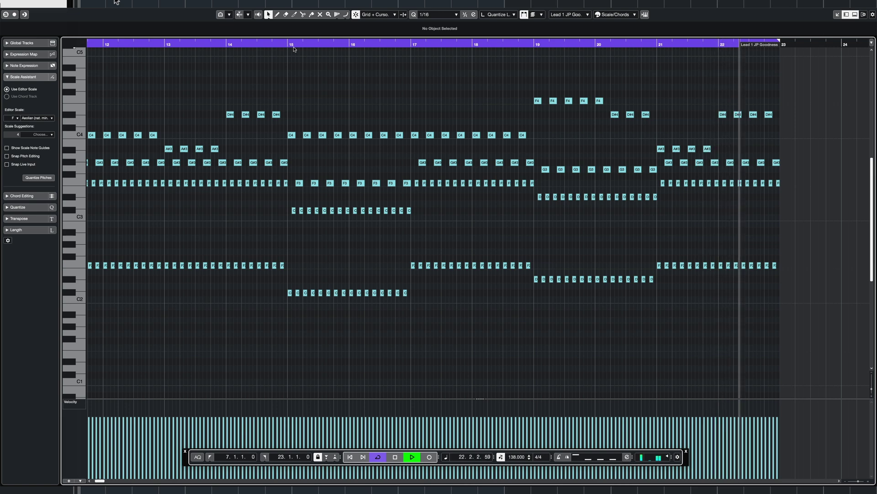
{"action": "key", "text": "space"}
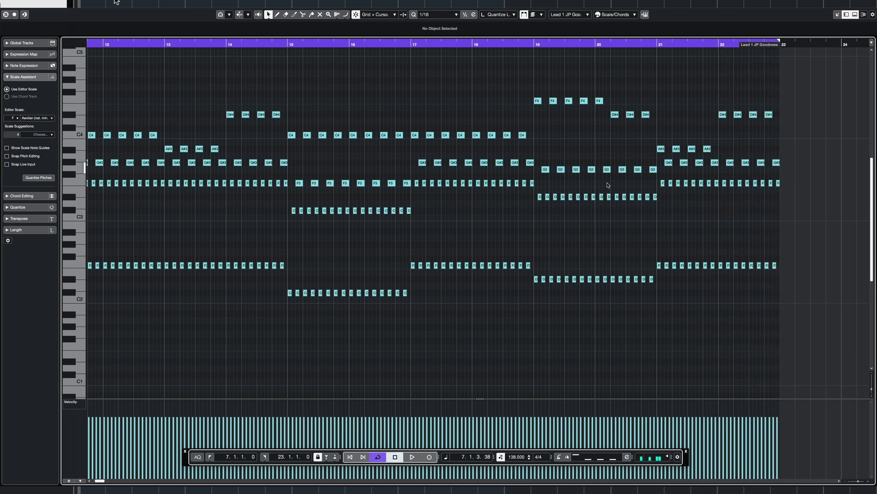
- Lower the F3 and F2 notes in bars 21–22 to D#3 and D#2
{"action": "left_click_drag", "start_coordinate": [793, 172], "coordinate": [660, 270]}
{"action": "scroll", "coordinate": [206, 276], "scroll_direction": "left", "scroll_amount": 3}
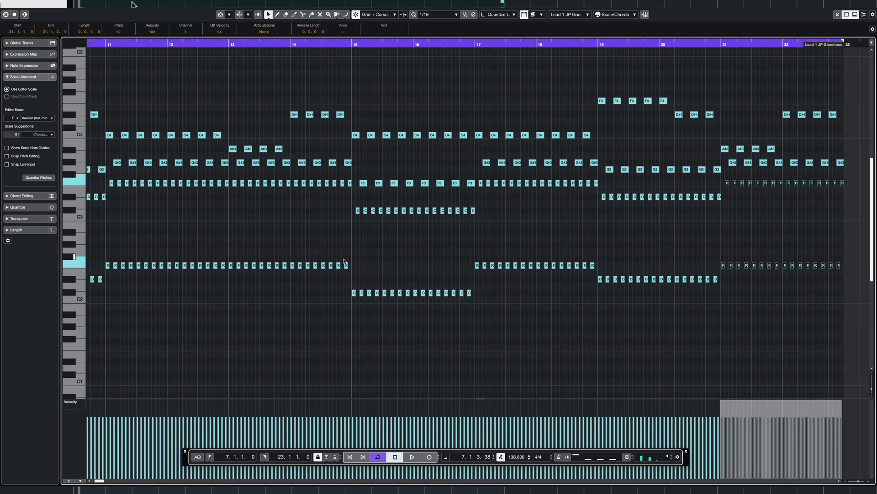
{"action": "scroll", "coordinate": [810, 248], "scroll_direction": "right", "scroll_amount": 4}
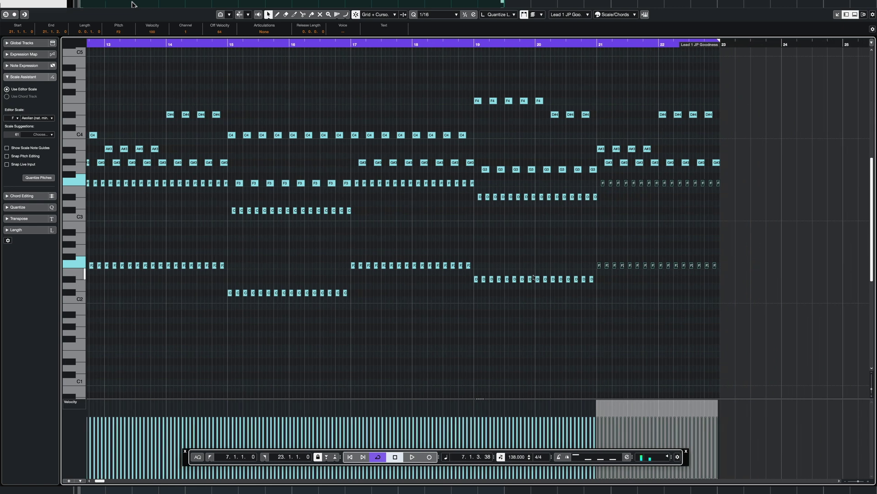
{"action": "key", "text": "Down"}
{"action": "key", "text": "Down"}
{"action": "key", "text": "Down"}
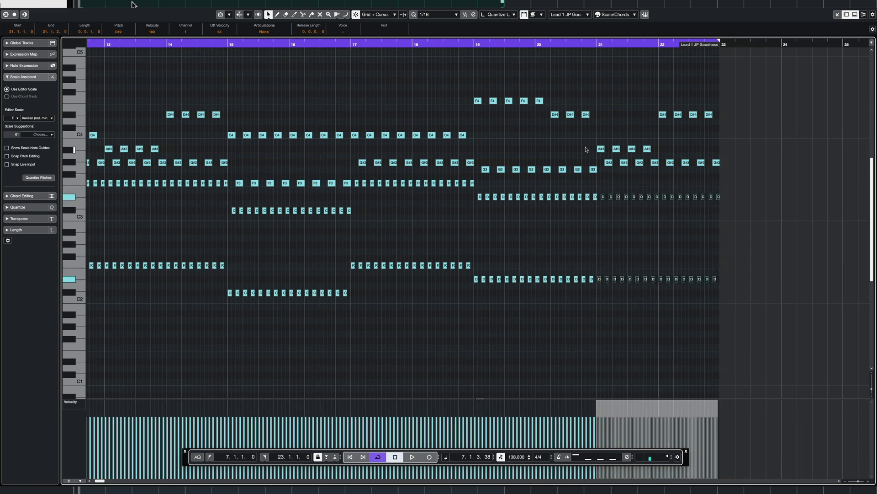
- Lower the G#3 notes in bars 21–22 to G3 and raise the A#3 notes in bar 21 to F4
{"action": "left_click_drag", "start_coordinate": [766, 169], "coordinate": [658, 155]}
{"action": "key", "text": "Down"}
{"action": "key", "text": "Up"}
{"action": "key", "text": "Up"}
{"action": "key", "text": "Up"}
{"action": "key", "text": "Up"}
{"action": "key", "text": "Up"}
{"action": "key", "text": "Up"}
{"action": "key", "text": "Up"}
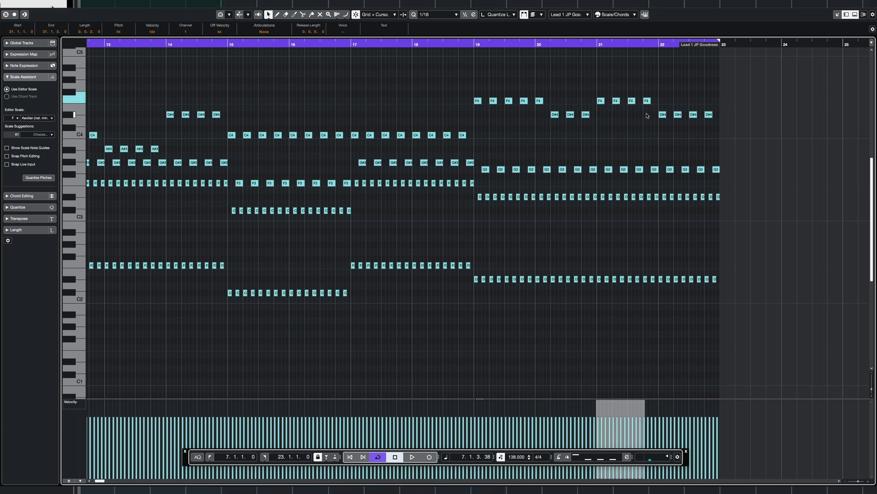
- Raise the D#4 notes in bar 22 and at the end of bar 20 to F4
{"action": "left_click_drag", "start_coordinate": [647, 116], "coordinate": [715, 117]}
{"action": "key", "text": "Up"}
{"action": "key", "text": "Up"}
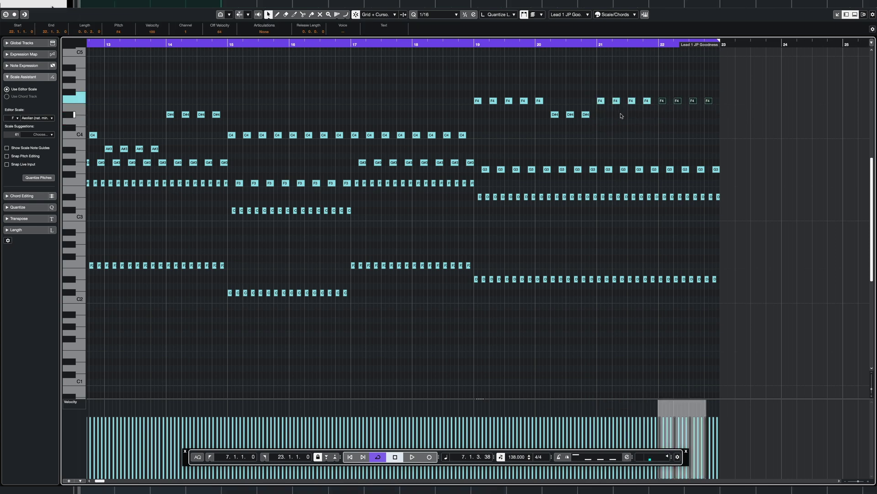
{"action": "left_click_drag", "start_coordinate": [622, 116], "coordinate": [544, 115]}
{"action": "key", "text": "Up"}
{"action": "key", "text": "Up"}
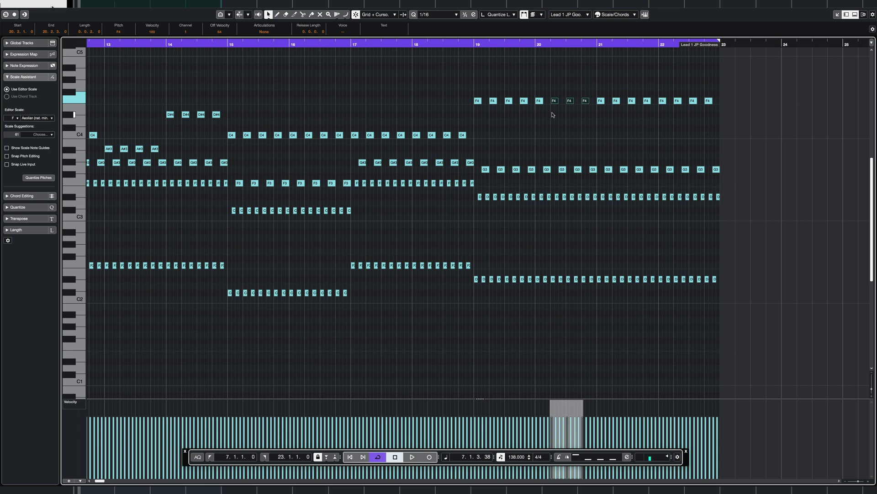
- Raise the C4 notes in bars 17–18 to F4 and audition the passage
{"action": "left_click", "coordinate": [406, 43]}
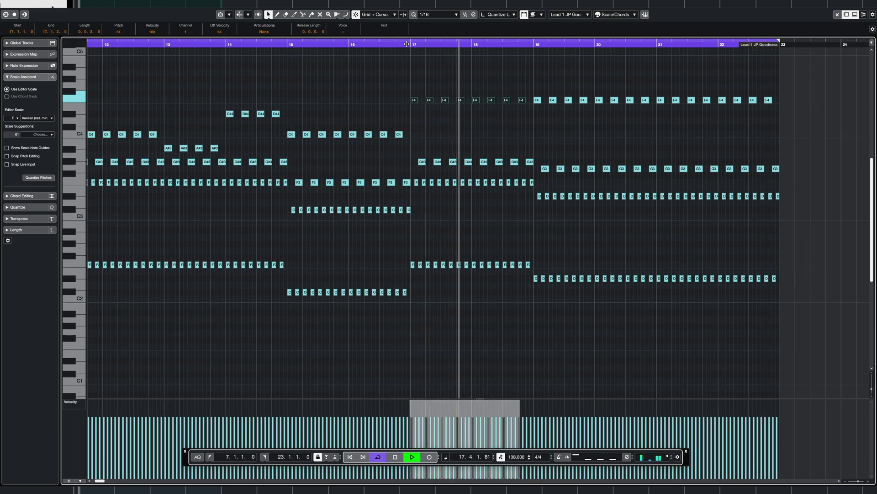
{"action": "key", "text": "space"}
{"action": "left_click", "coordinate": [514, 101]}
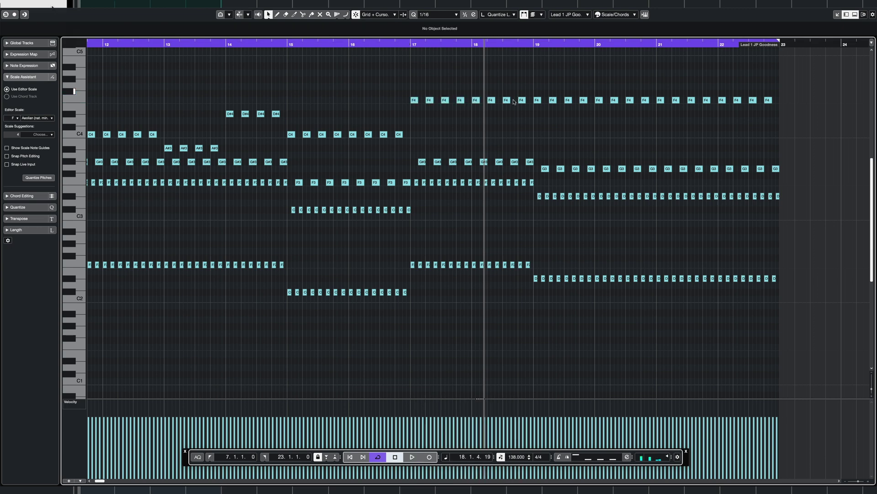
- Lower the last two F4 notes of bar 18 to D#4 and all F4 notes in bars 19–22 to C4
{"action": "left_click_drag", "start_coordinate": [505, 107], "coordinate": [543, 122]}
{"action": "left_click_drag", "start_coordinate": [803, 84], "coordinate": [533, 110]}
{"action": "key", "text": "Down"}
{"action": "key", "text": "Down"}
{"action": "key", "text": "Down"}
{"action": "key", "text": "Down"}
{"action": "key", "text": "Down"}
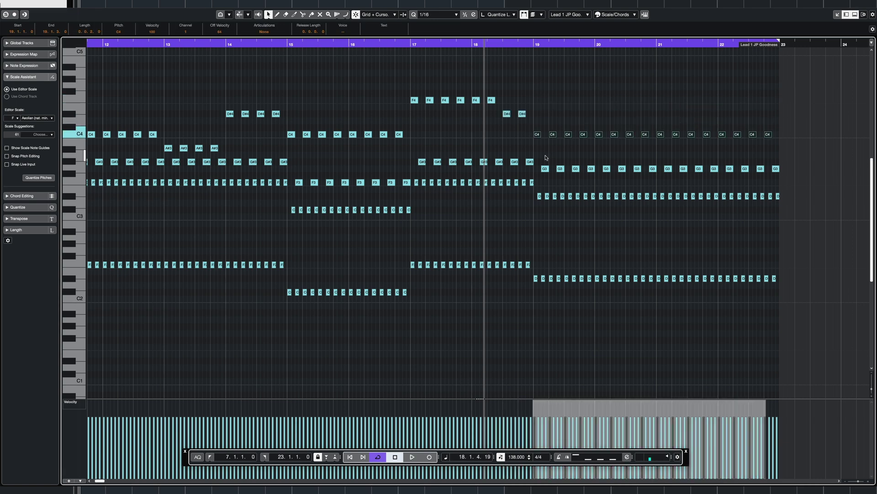
- Select the G3 notes in bars 19–22 and play back the lead from bar 17
{"action": "left_click_drag", "start_coordinate": [543, 155], "coordinate": [795, 184]}
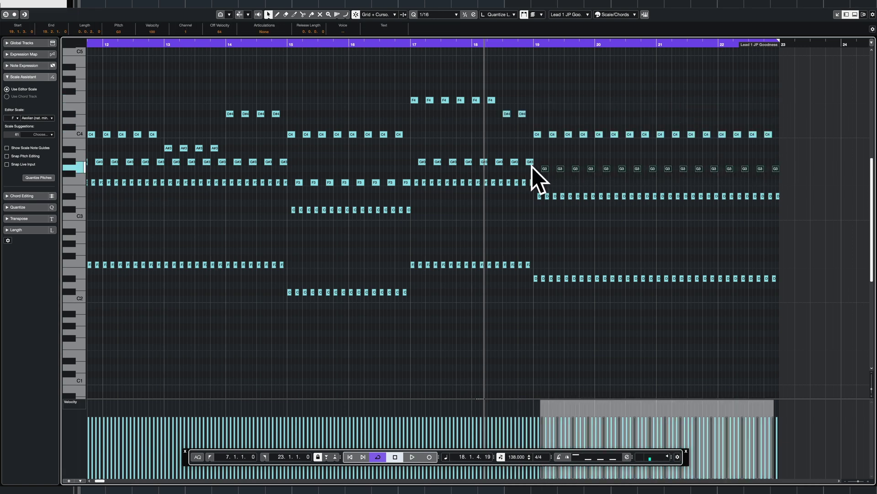
{"action": "left_click_drag", "start_coordinate": [514, 48], "coordinate": [411, 49]}
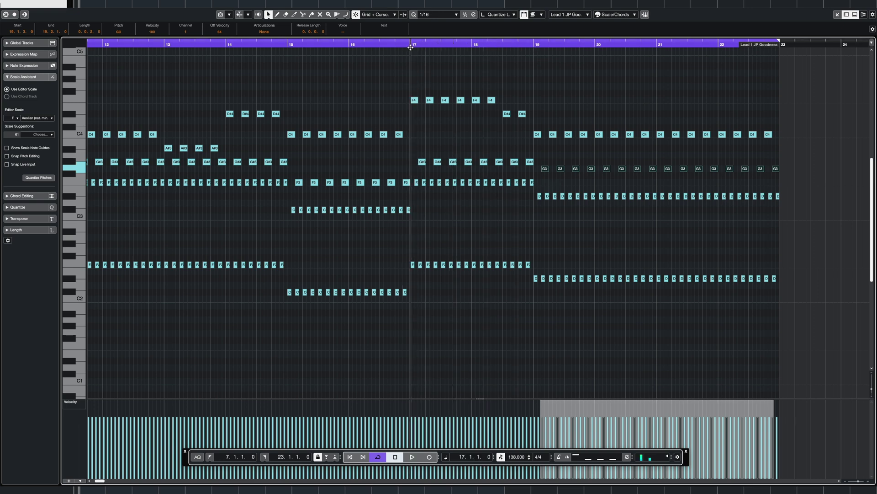
{"action": "key", "text": "space"}
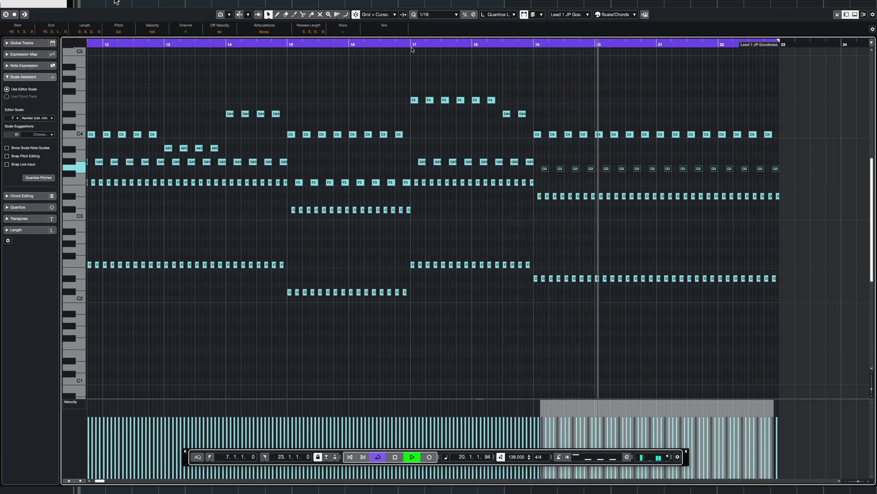
{"action": "key", "text": "space"}
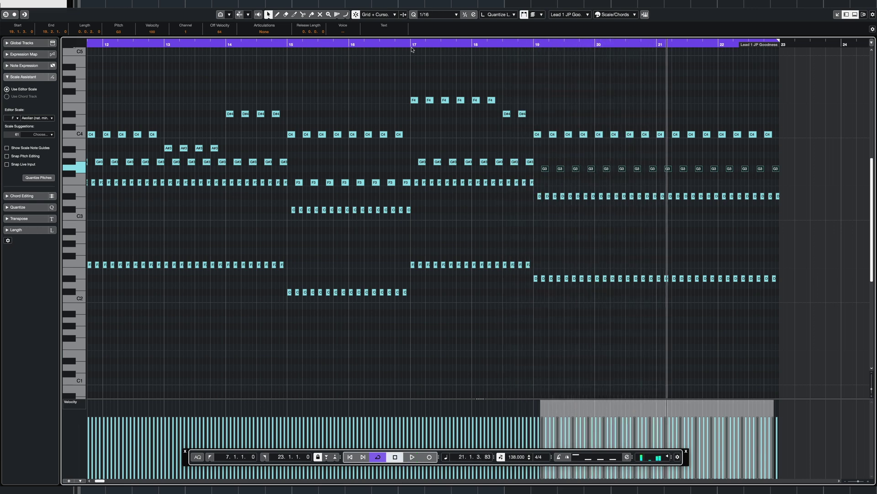
- Raise the bass notes in bar 22 to G#2 and lower the C4 notes in that bar to A#3
{"action": "left_click_drag", "start_coordinate": [791, 255], "coordinate": [721, 290]}
{"action": "key", "text": "Up"}
{"action": "key", "text": "Up"}
{"action": "key", "text": "Up"}
{"action": "key", "text": "Up"}
{"action": "key", "text": "Up"}
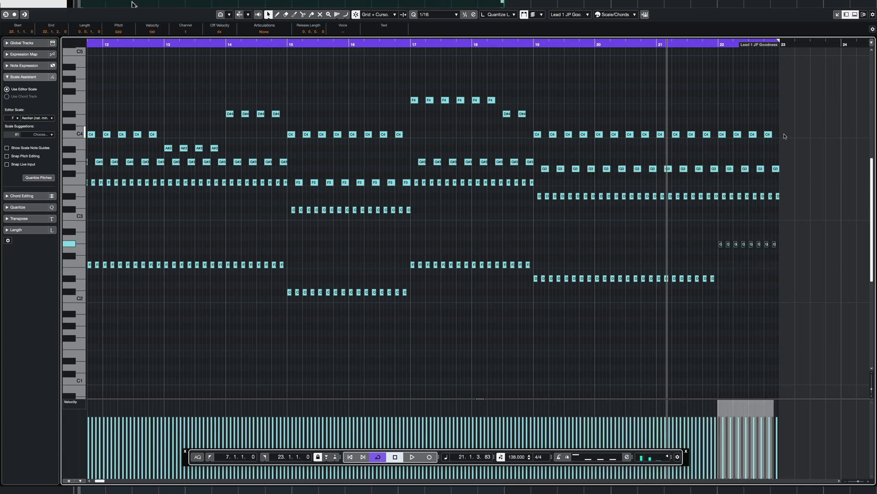
{"action": "left_click_drag", "start_coordinate": [781, 121], "coordinate": [718, 145]}
{"action": "key", "text": "Down"}
{"action": "key", "text": "Down"}
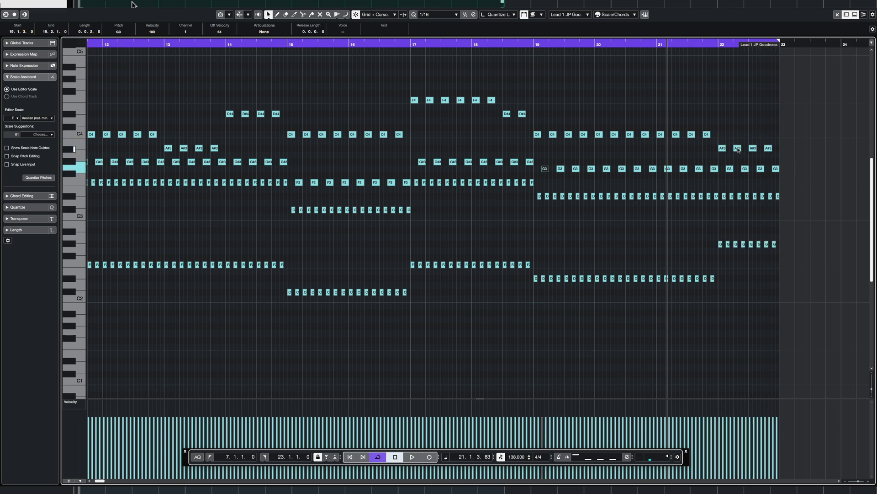
{"action": "left_click_drag", "start_coordinate": [727, 126], "coordinate": [526, 138]}
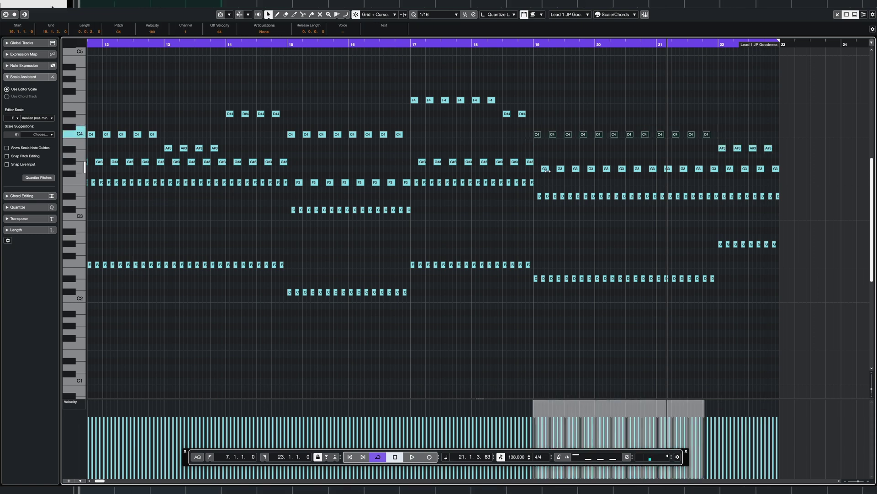
{"action": "left_click_drag", "start_coordinate": [545, 171], "coordinate": [542, 131]}
{"action": "left_click", "coordinate": [529, 125]}
{"action": "key", "text": "Delete"}
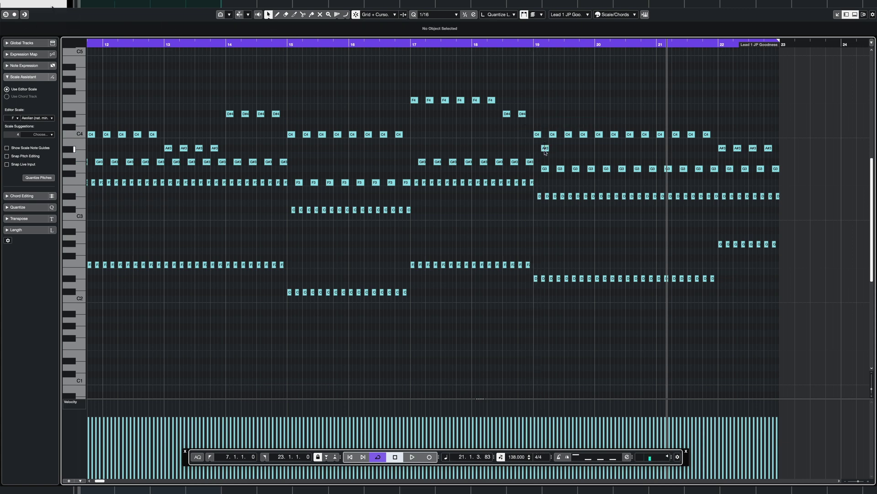
{"action": "left_click", "coordinate": [545, 148]}
{"action": "key", "text": "Delete"}
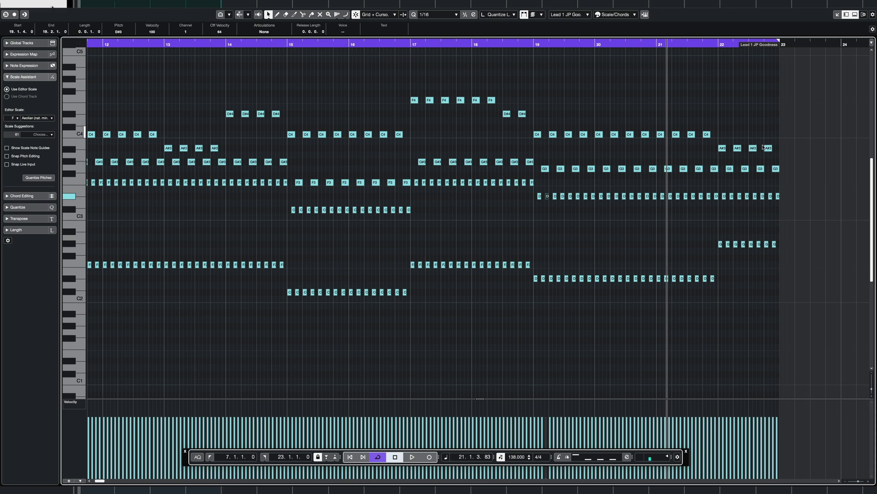
- Play back the complete sixteen-bar lead from bar 7 with the whole part in view
{"action": "left_click_drag", "start_coordinate": [720, 131], "coordinate": [684, 257]}
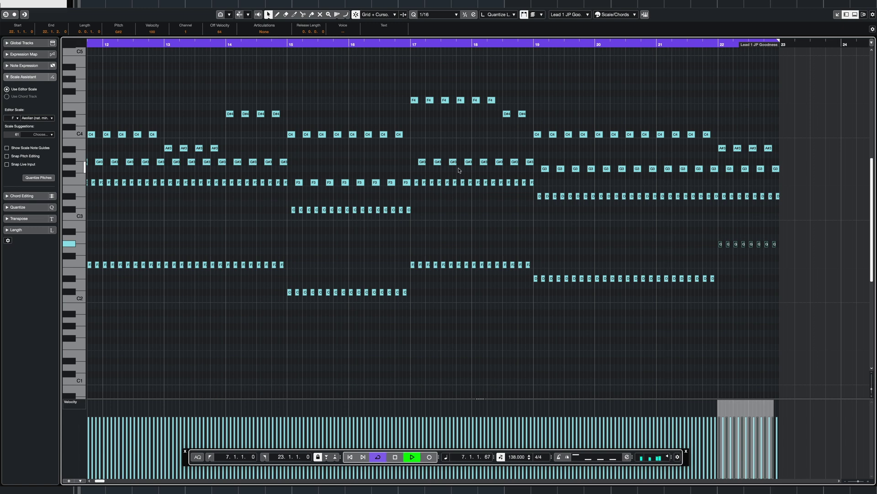
{"action": "scroll", "coordinate": [459, 170], "scroll_direction": "down", "scroll_amount": 5}
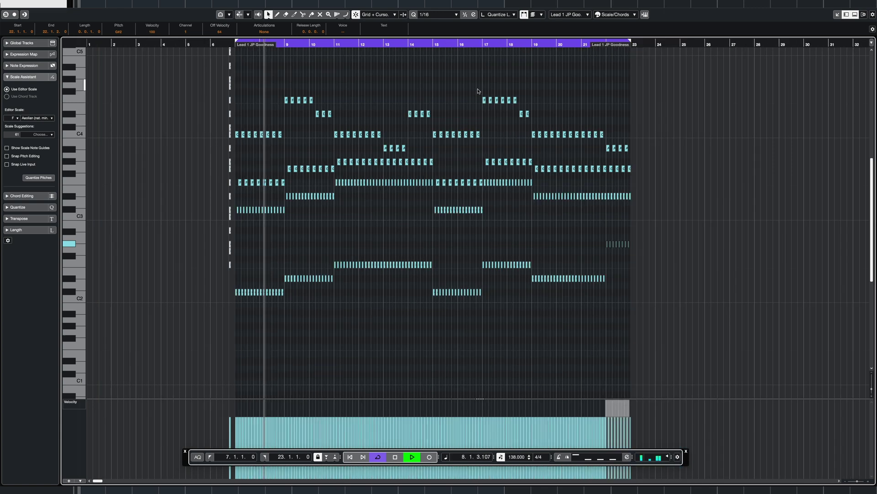
{"action": "left_click", "coordinate": [477, 91]}
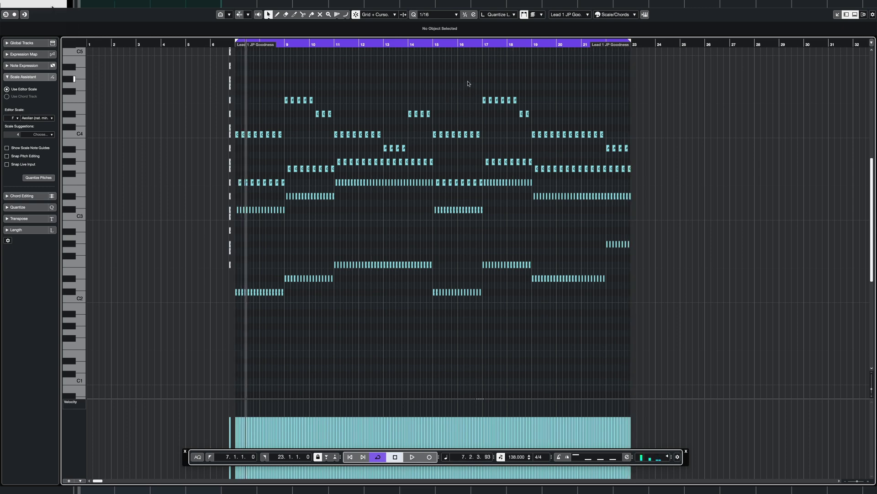
- Copy the sixteen-bar Lead 1 part onto the second lead track and rename the copy Lead 2 Trance Love
{"action": "key", "text": "Return"}
{"action": "left_click_drag", "start_coordinate": [322, 87], "coordinate": [324, 100]}
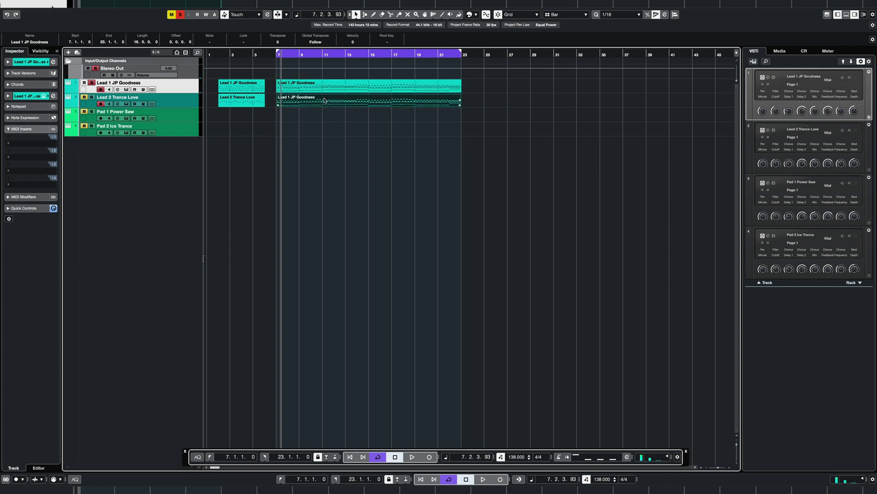
{"action": "double_click", "coordinate": [141, 97]}
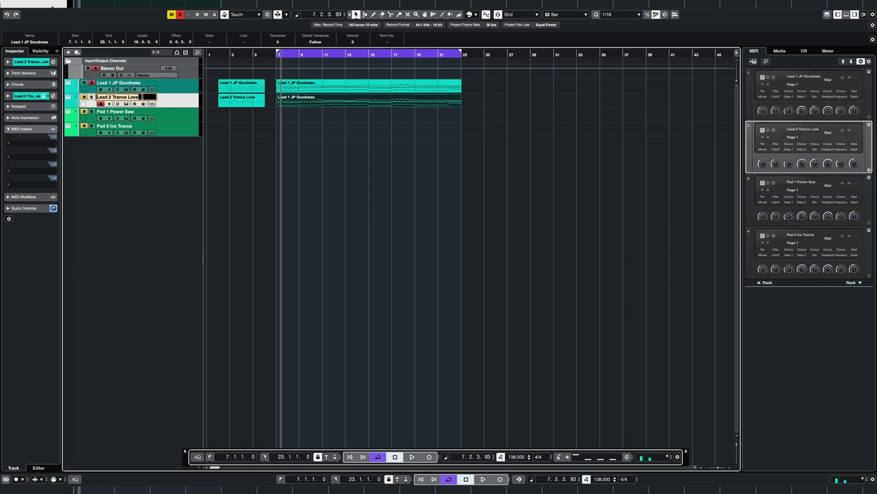
{"action": "left_click", "coordinate": [352, 152]}
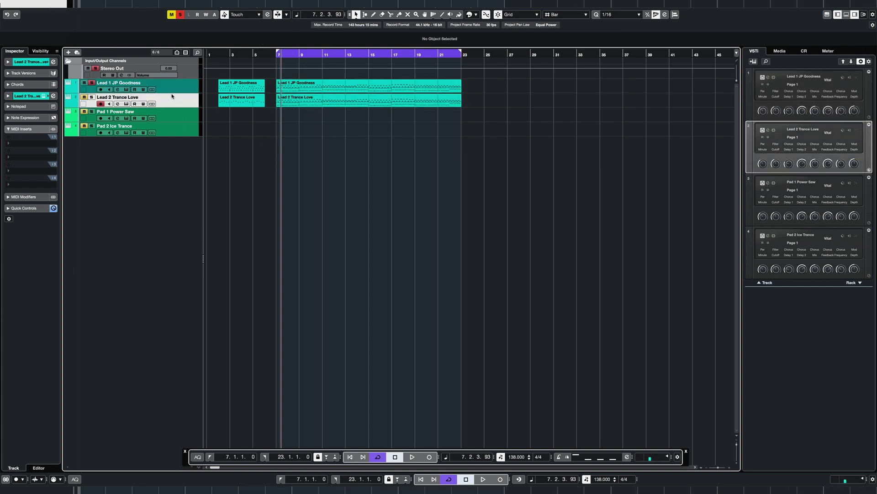
- Play the sixteen-bar loop from bar 7 with both lead tracks sounding together
{"action": "left_click", "coordinate": [277, 54]}
{"action": "key", "text": "space"}
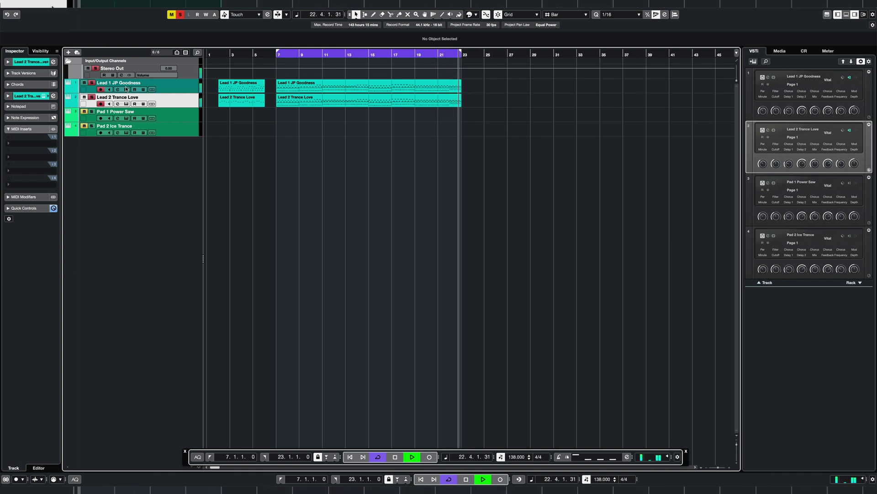
{"action": "key", "text": "space"}
{"action": "key", "text": "space"}
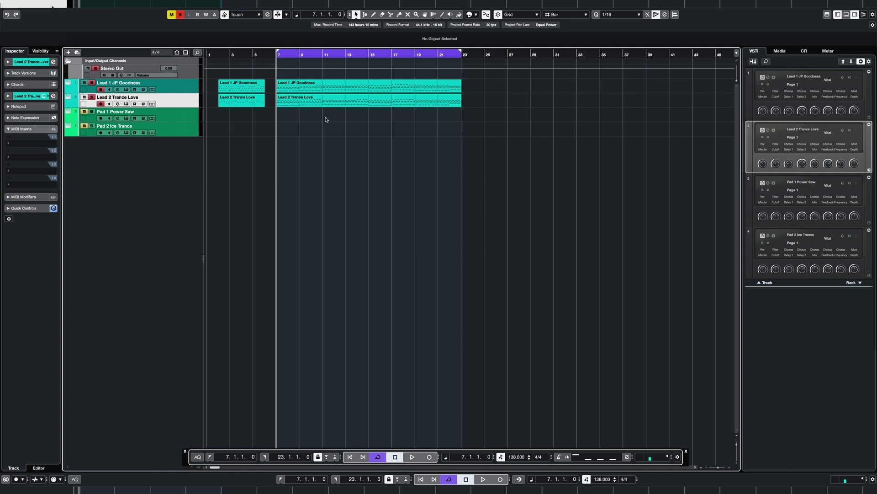
- Reopen the Lead 1 part, examine the column of scale notes before bar 7 up close, and return to the project
{"action": "double_click", "coordinate": [315, 86]}
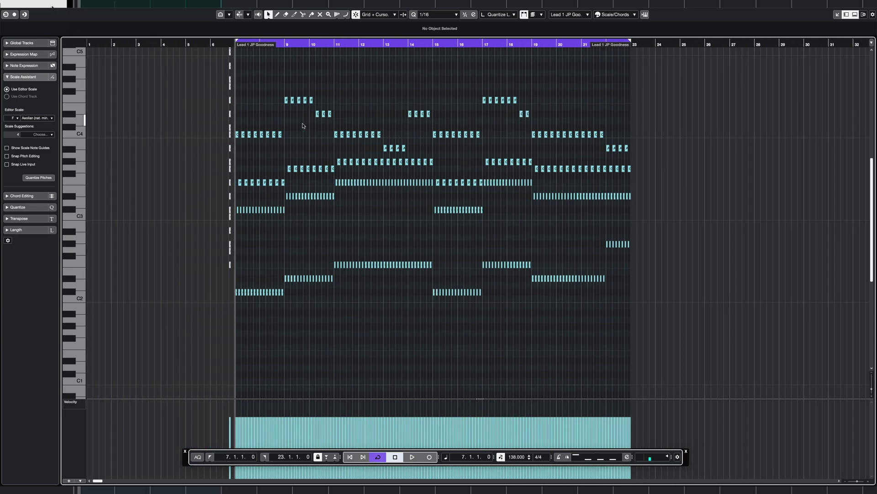
{"action": "key", "text": "h"}
{"action": "key", "text": "h"}
{"action": "key", "text": "h"}
{"action": "key", "text": "h"}
{"action": "key", "text": "h"}
{"action": "key", "text": "h"}
{"action": "key", "text": "h"}
{"action": "key", "text": "h"}
{"action": "key", "text": "h"}
{"action": "key", "text": "h"}
{"action": "key", "text": "h"}
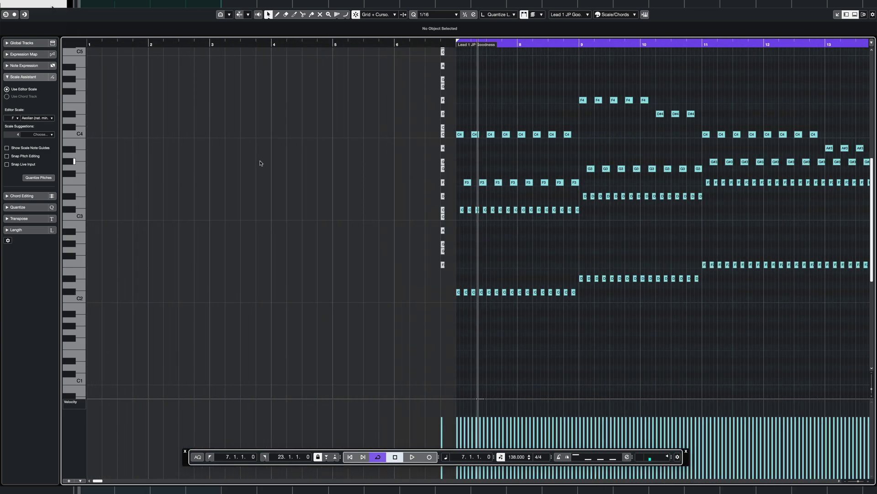
{"action": "left_click_drag", "start_coordinate": [423, 293], "coordinate": [446, 111]}
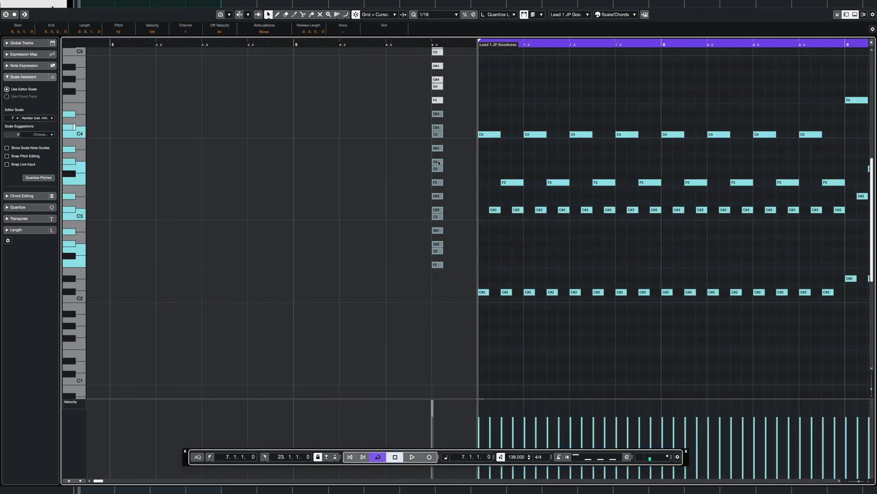
{"action": "left_click", "coordinate": [453, 266]}
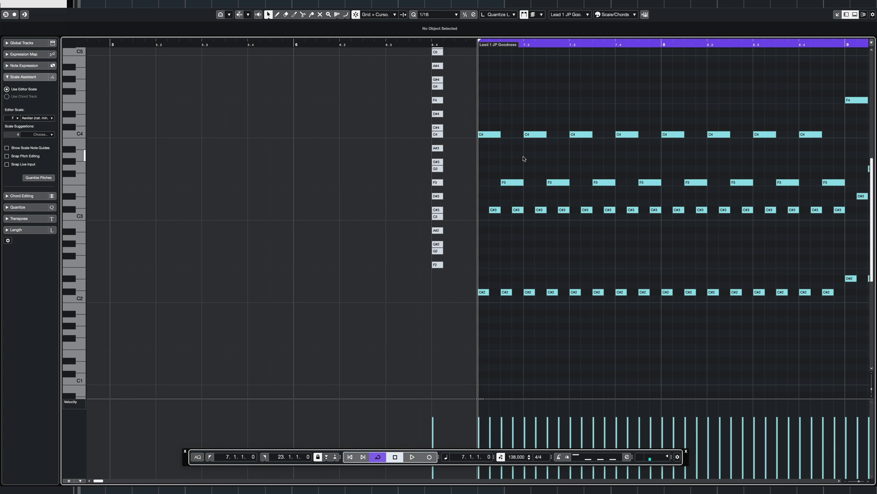
{"action": "key", "text": "Return"}
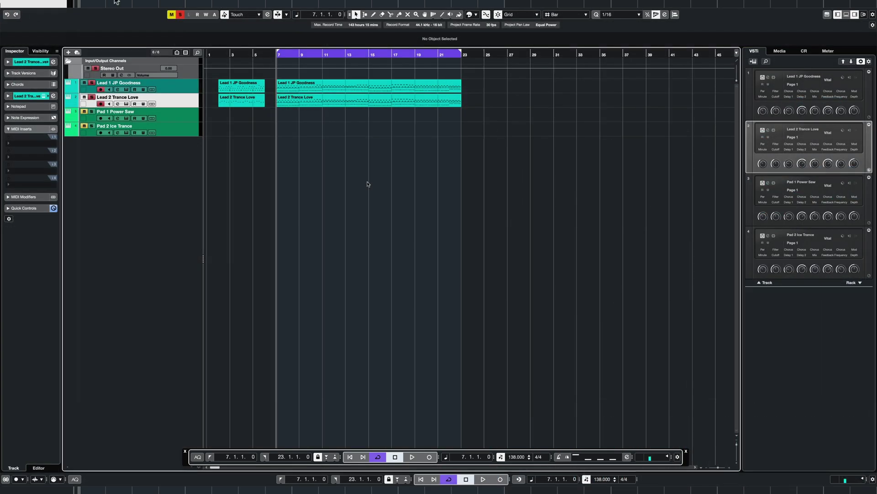